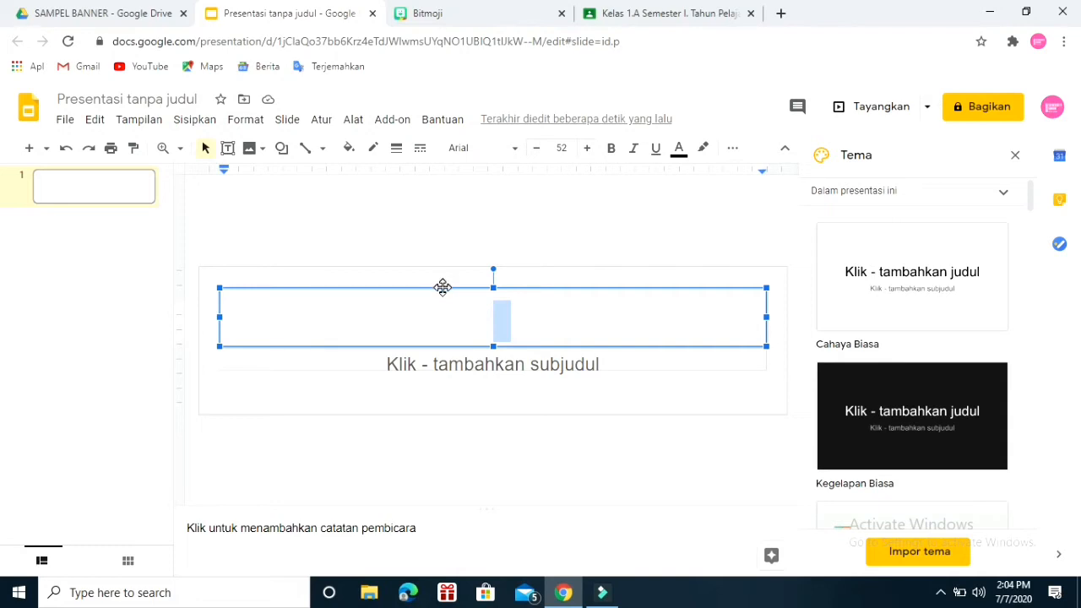
Step: Delete the title and subtitle placeholders from the slide to leave it blank
{"action": "left_click", "coordinate": [443, 288]}
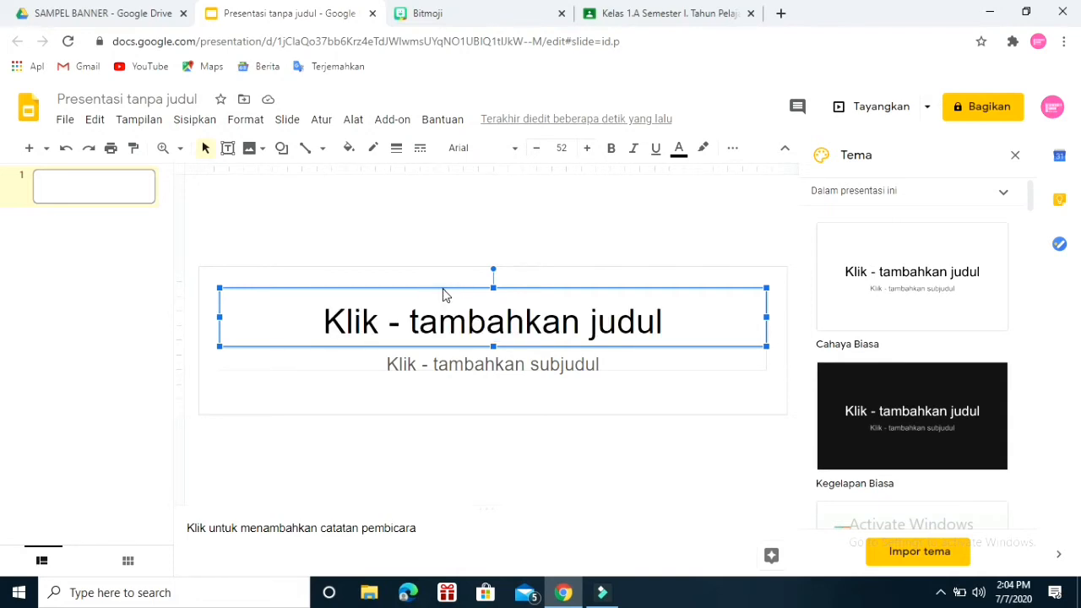
{"action": "key", "text": "Delete"}
{"action": "left_click", "coordinate": [448, 346]}
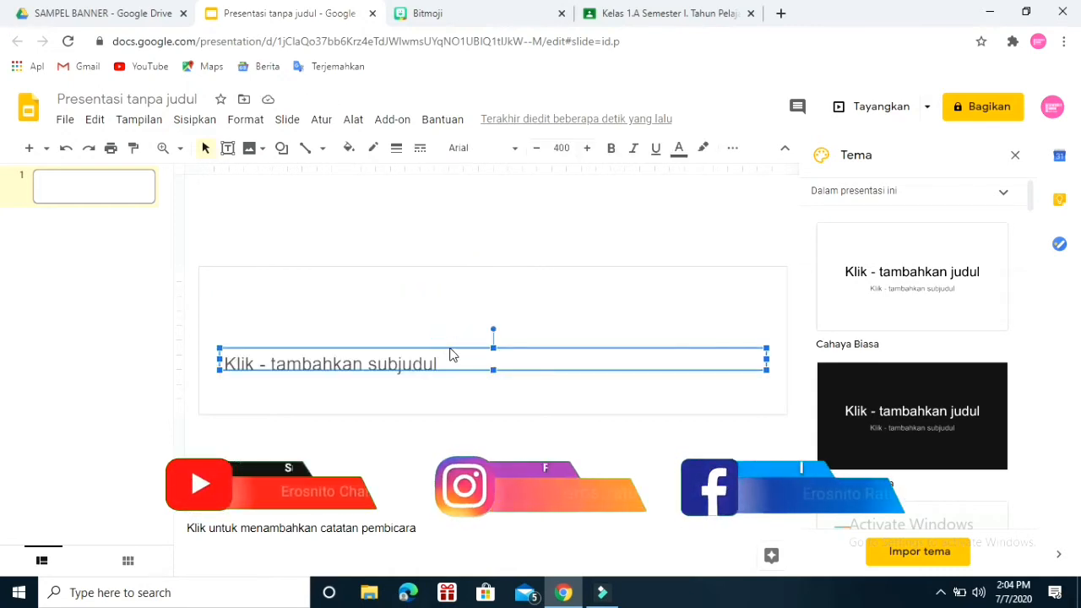
{"action": "key", "text": "Delete"}
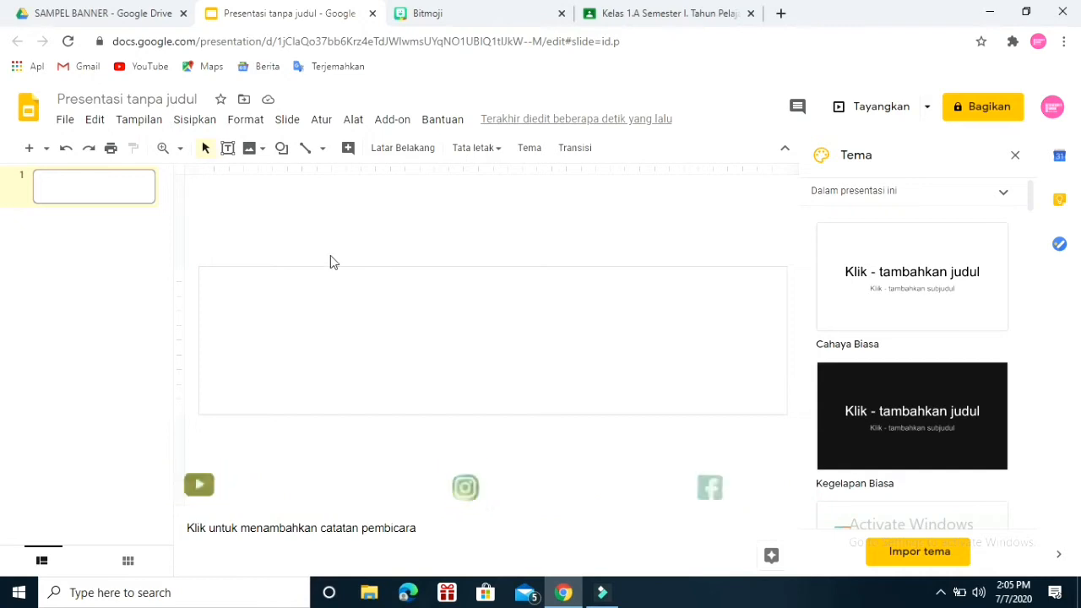
Step: Open the web image search for inserting pictures and search for "dinding lantai"
{"action": "left_click", "coordinate": [211, 122]}
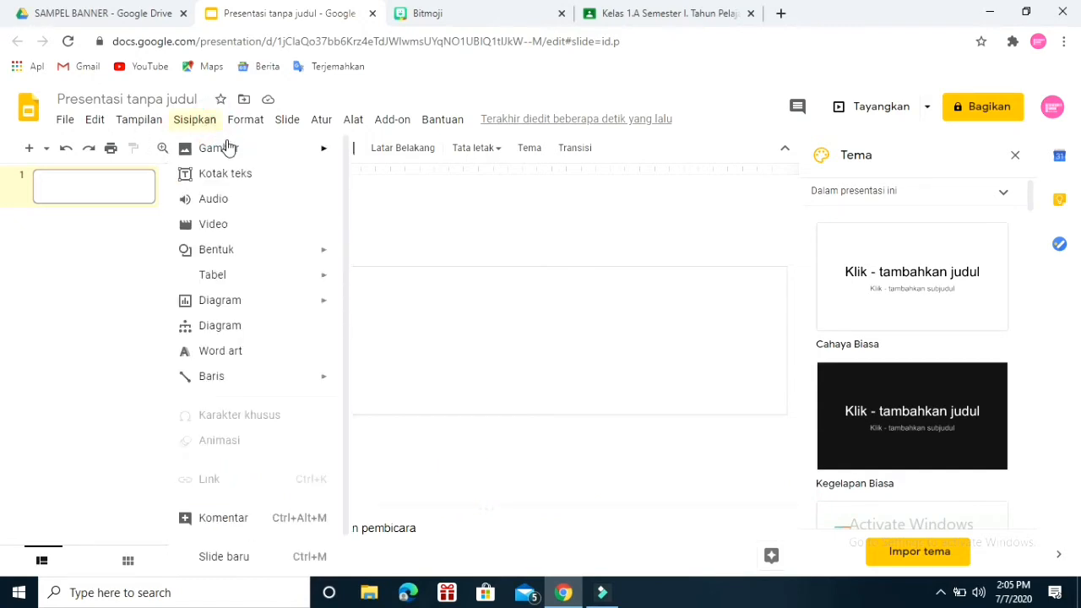
{"action": "mouse_move", "coordinate": [230, 152]}
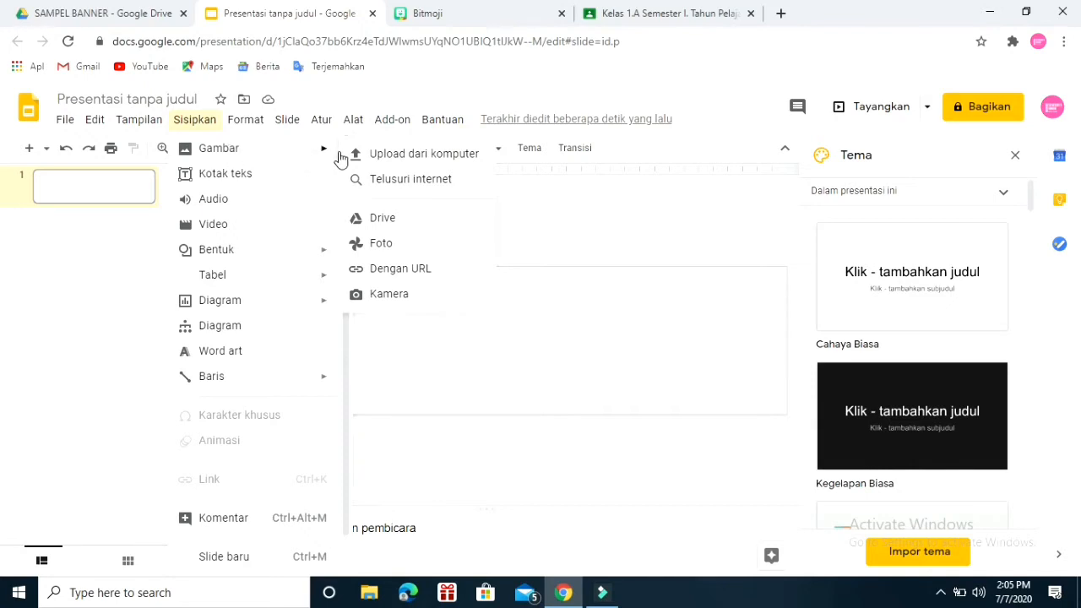
{"action": "left_click", "coordinate": [401, 180]}
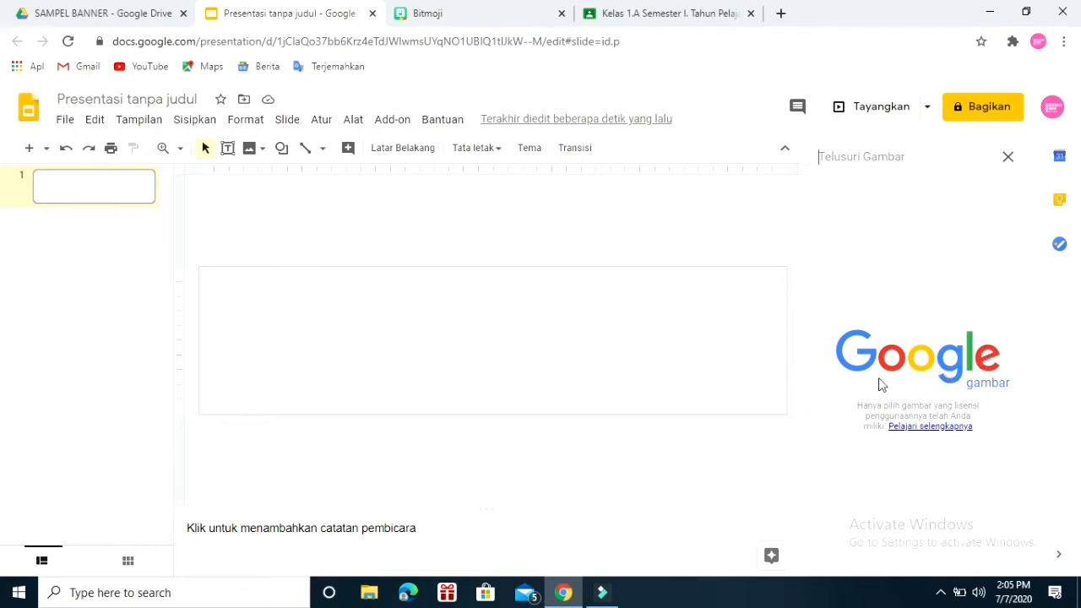
{"action": "left_click", "coordinate": [855, 168]}
{"action": "type", "text": "DINDING LANTAI"}
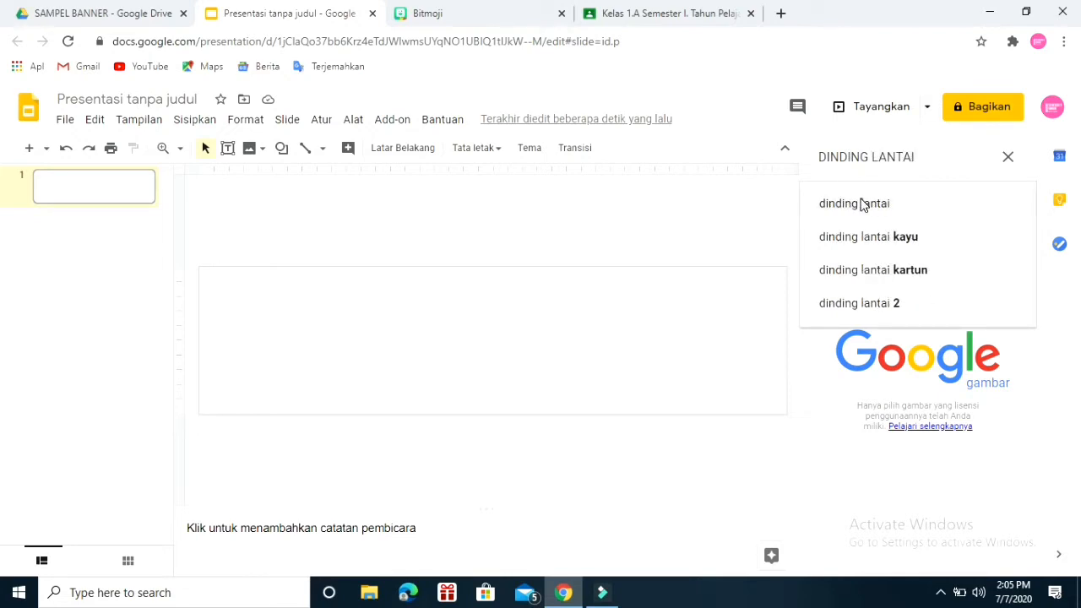
{"action": "left_click", "coordinate": [861, 203]}
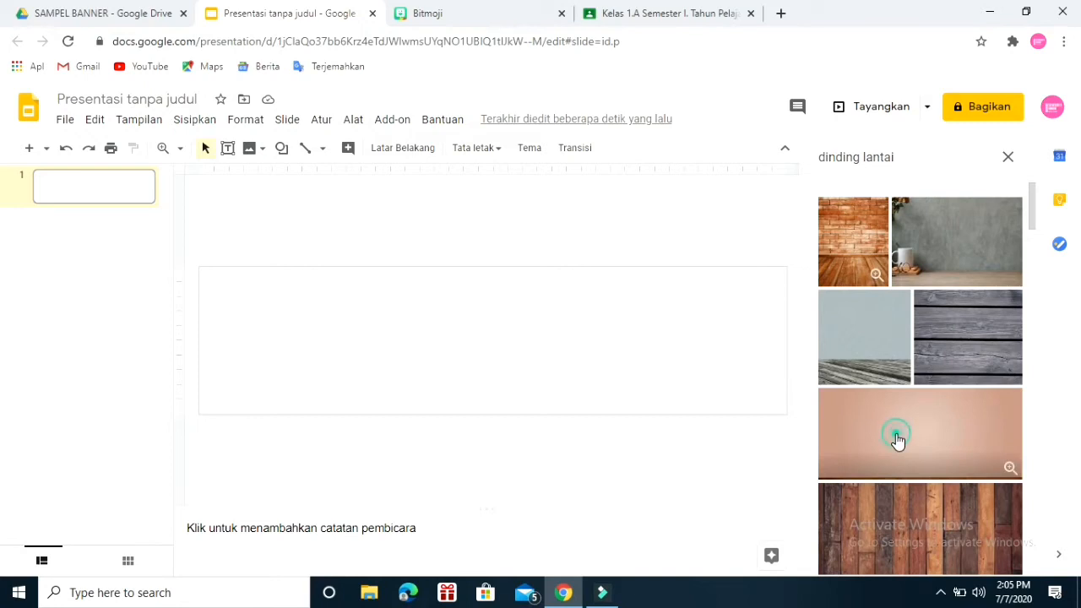
Step: Insert the picture of a plain peach wall with a wooden floor and stretch it to cover the whole slide
{"action": "left_click_drag", "start_coordinate": [897, 441], "coordinate": [374, 292]}
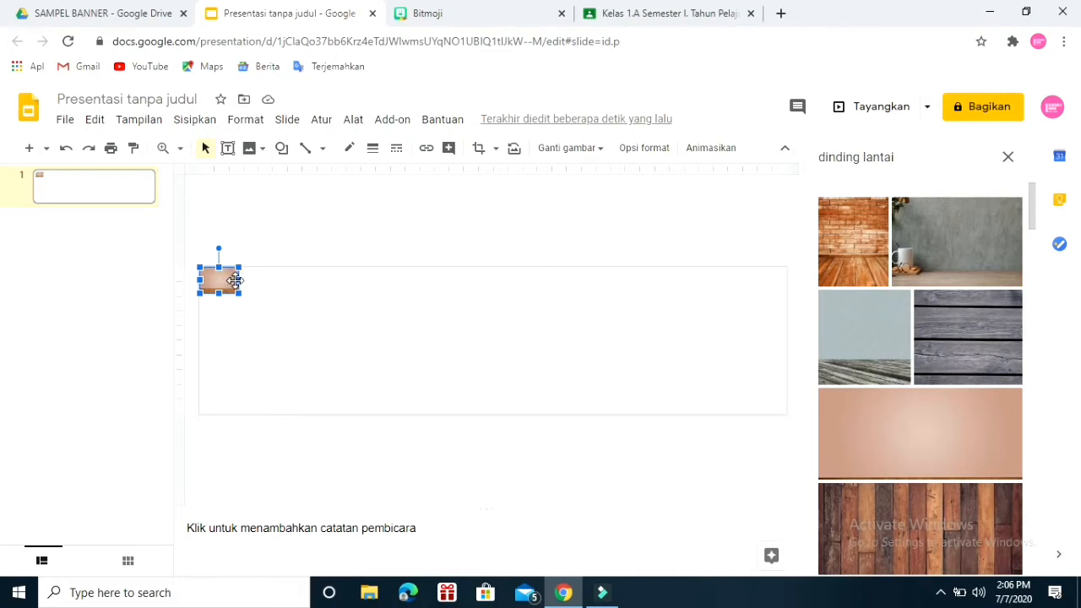
{"action": "left_click_drag", "start_coordinate": [218, 290], "coordinate": [213, 412]}
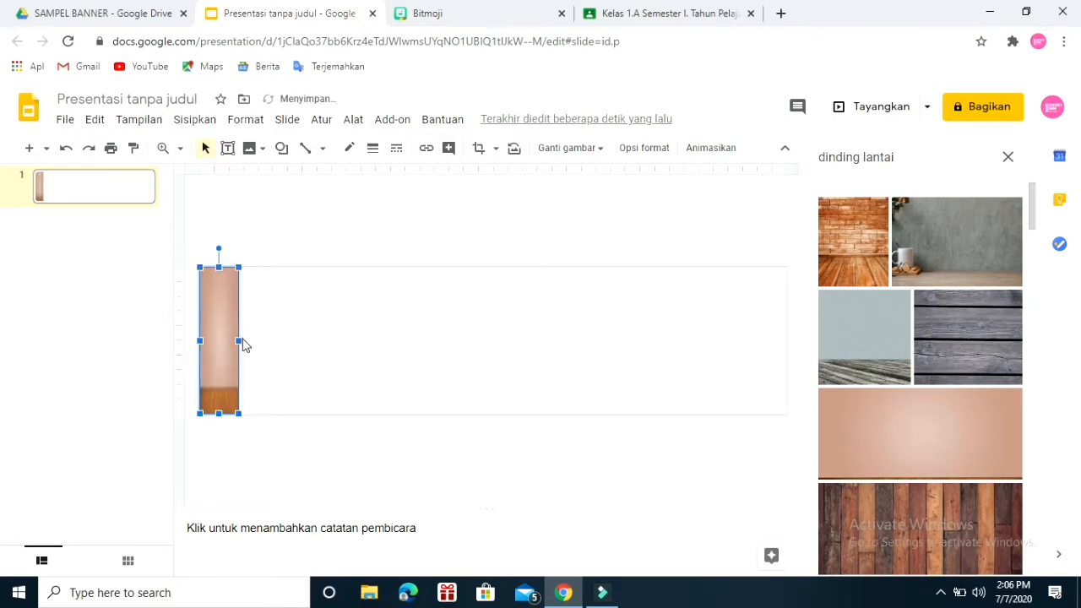
{"action": "left_click_drag", "start_coordinate": [236, 338], "coordinate": [783, 354]}
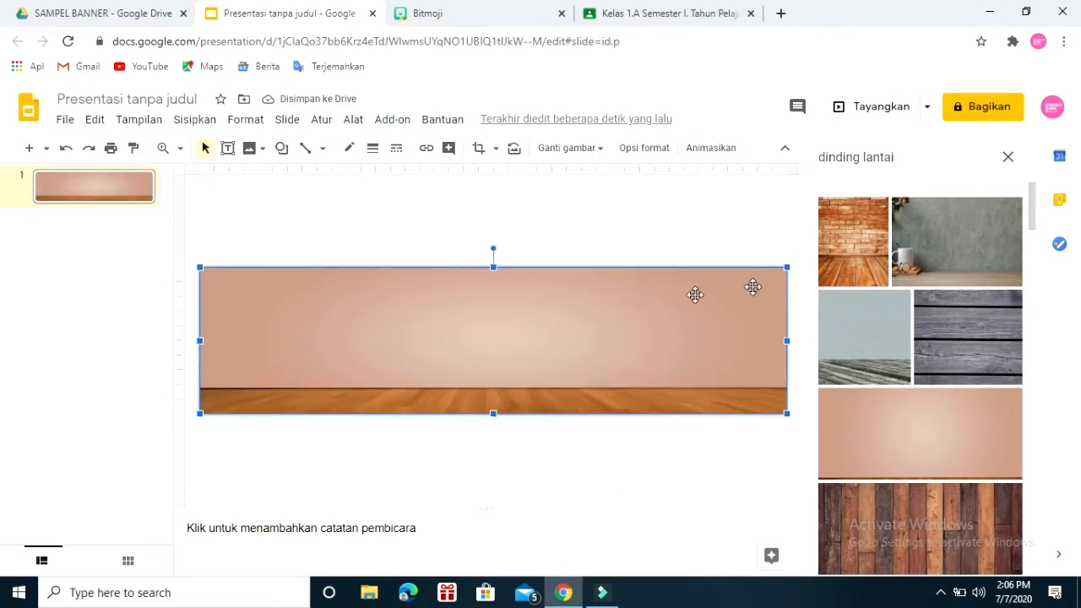
Step: Replace the image search term with "papan tulis" and run the search
{"action": "left_click", "coordinate": [908, 163]}
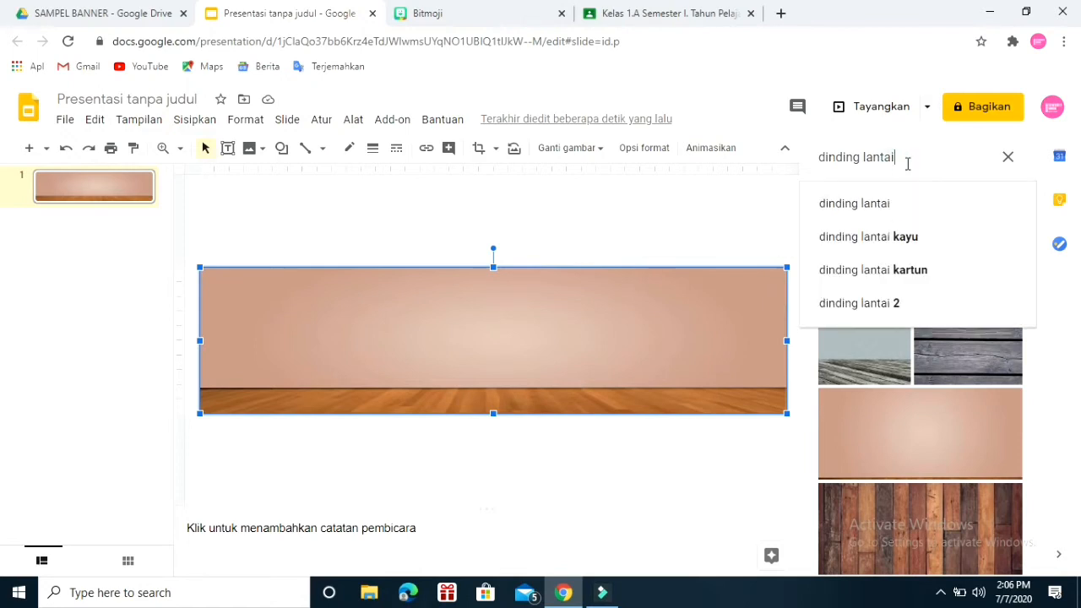
{"action": "key", "text": "BackSpace"}
{"action": "key", "text": "BackSpace"}
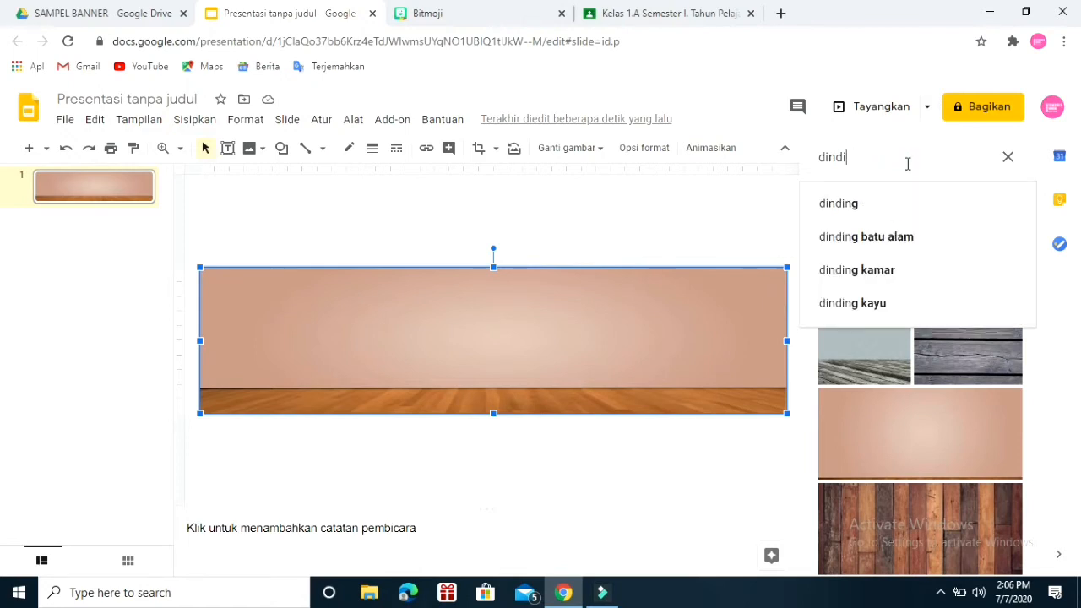
{"action": "key", "text": "BackSpace"}
{"action": "key", "text": "BackSpace"}
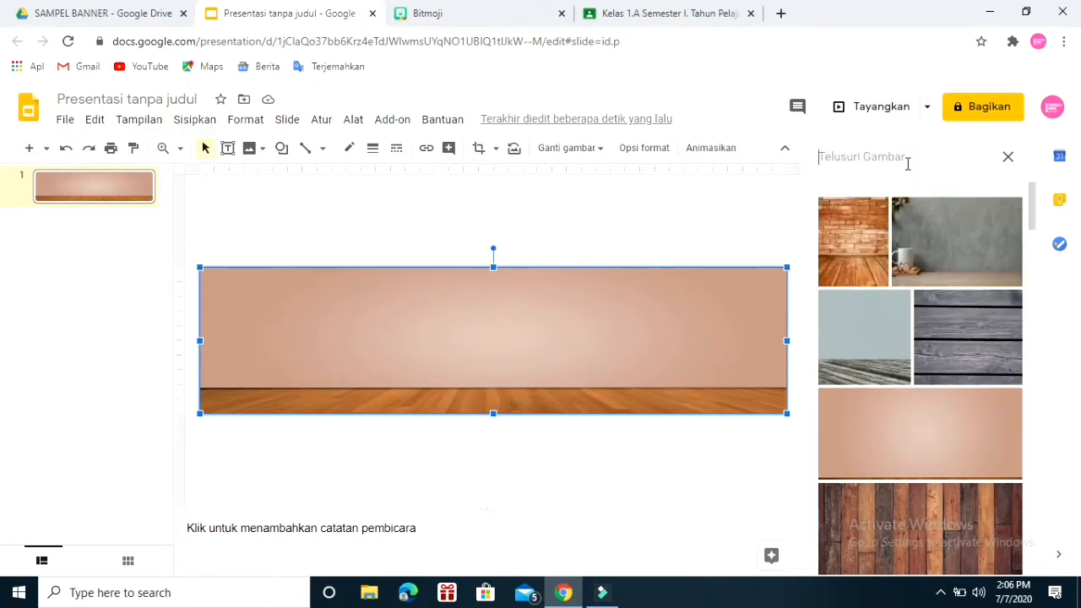
{"action": "type", "text": "PAPAN TU"}
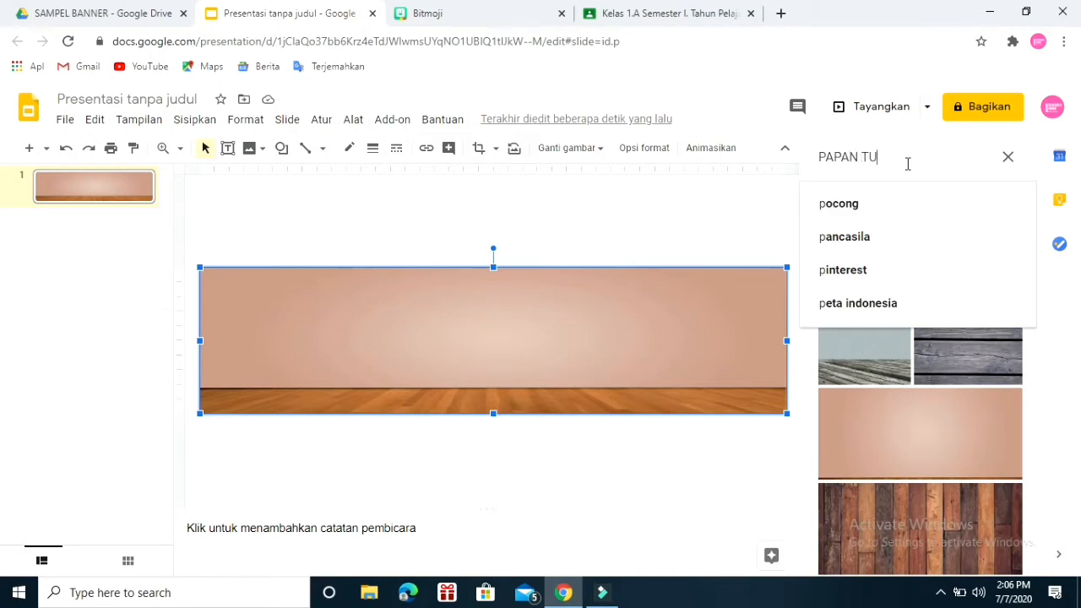
{"action": "type", "text": "LIS"}
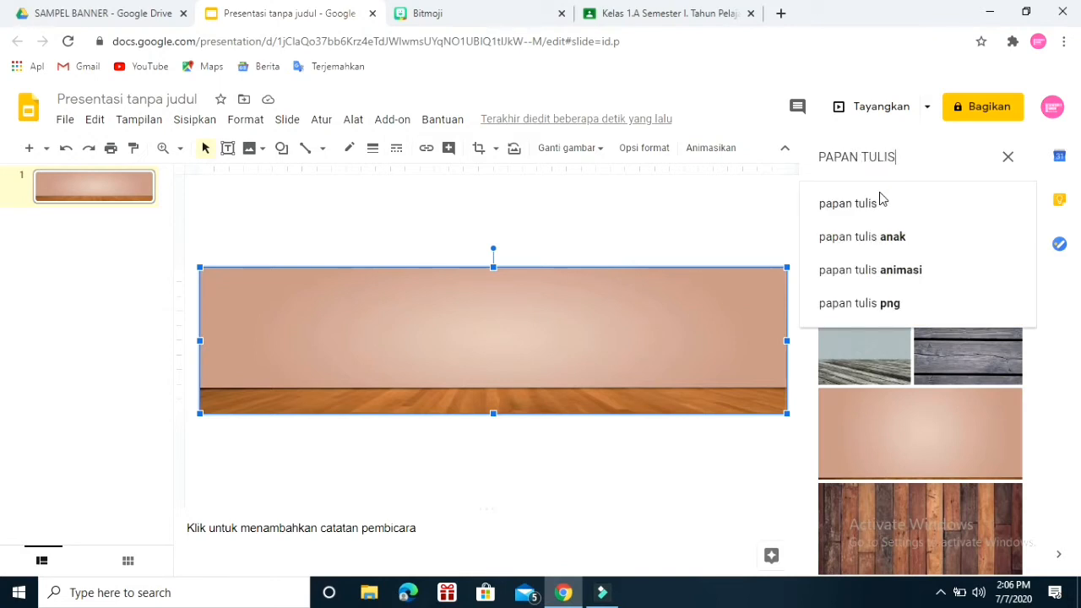
{"action": "left_click", "coordinate": [879, 203]}
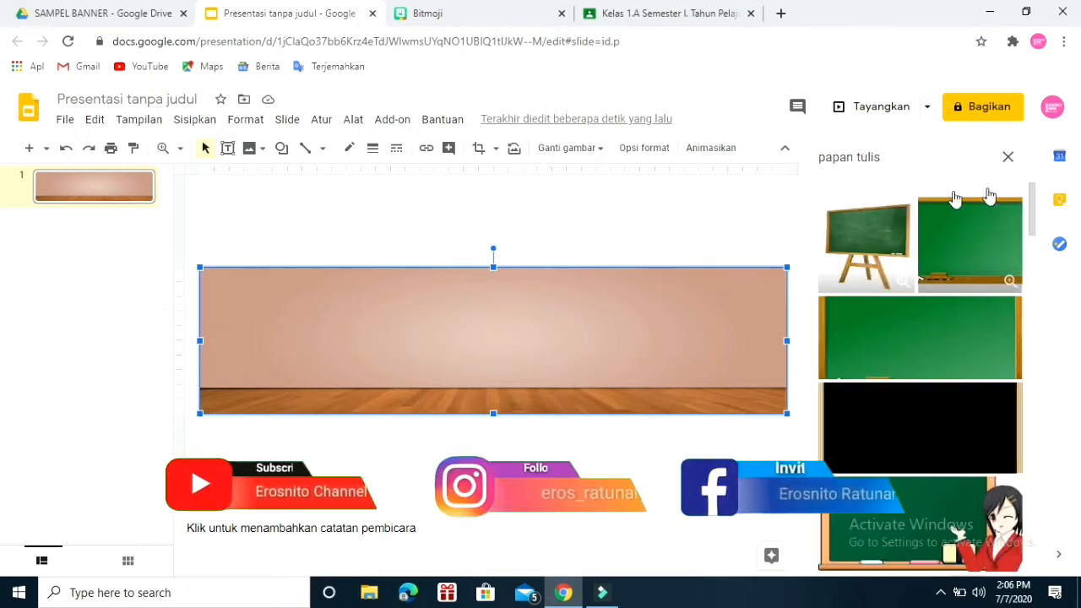
Step: Insert the wood-framed green chalkboard picture, enlarge it, and place it on the wall slightly left of the slide's centre
{"action": "left_click", "coordinate": [955, 235]}
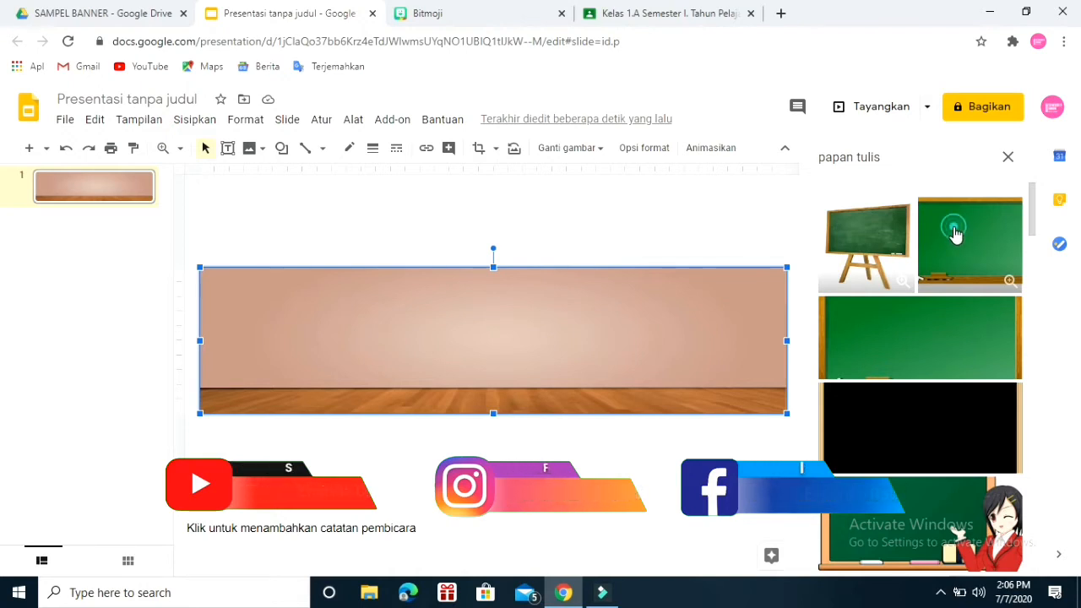
{"action": "left_click_drag", "start_coordinate": [955, 236], "coordinate": [456, 277]}
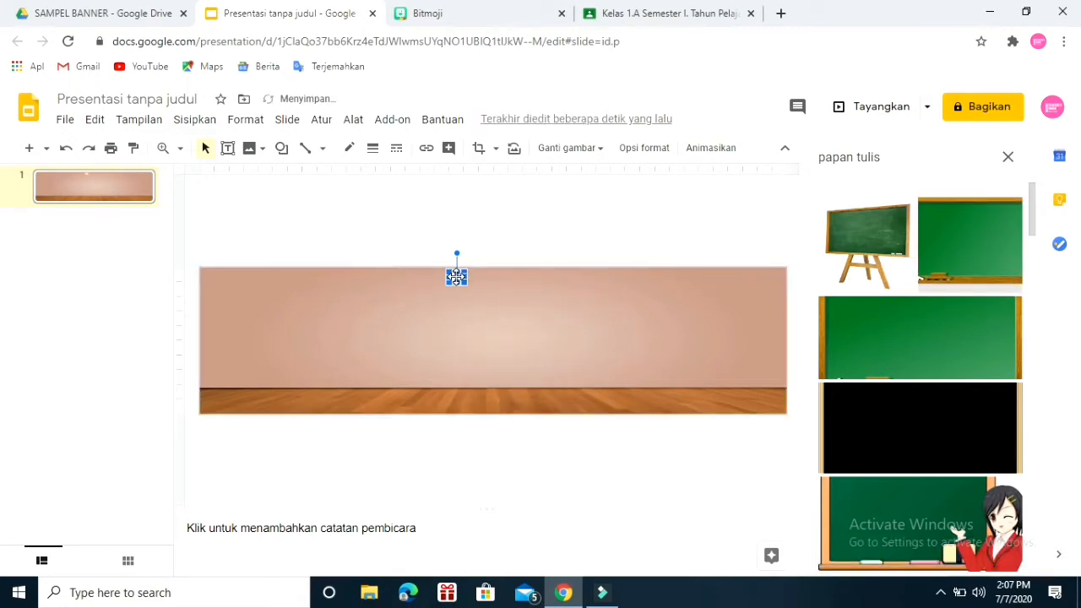
{"action": "left_click_drag", "start_coordinate": [456, 285], "coordinate": [457, 344]}
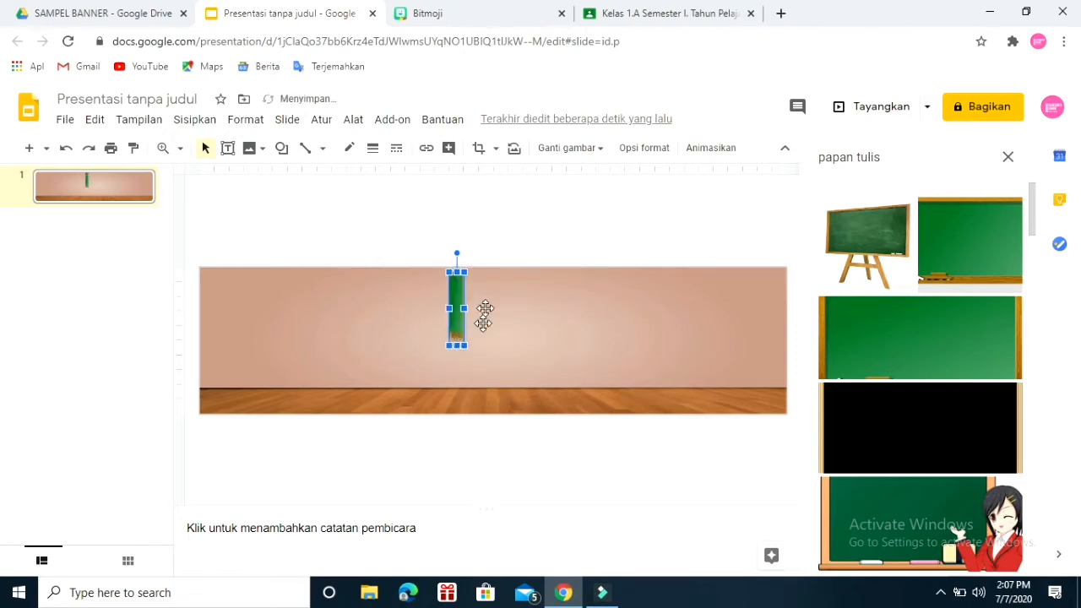
{"action": "left_click_drag", "start_coordinate": [464, 307], "coordinate": [572, 328]}
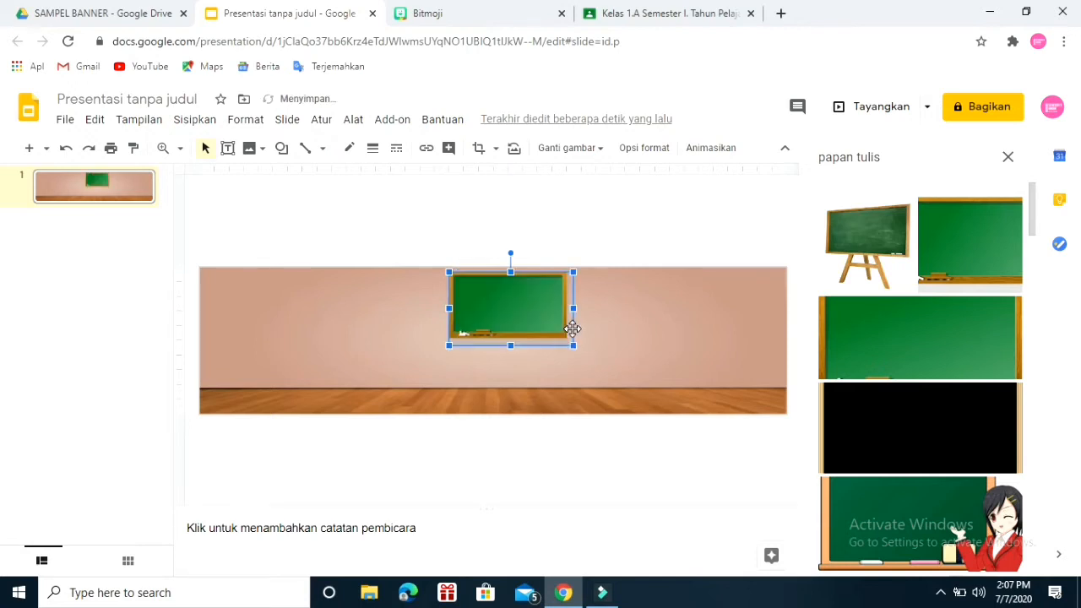
{"action": "left_click_drag", "start_coordinate": [512, 286], "coordinate": [462, 316]}
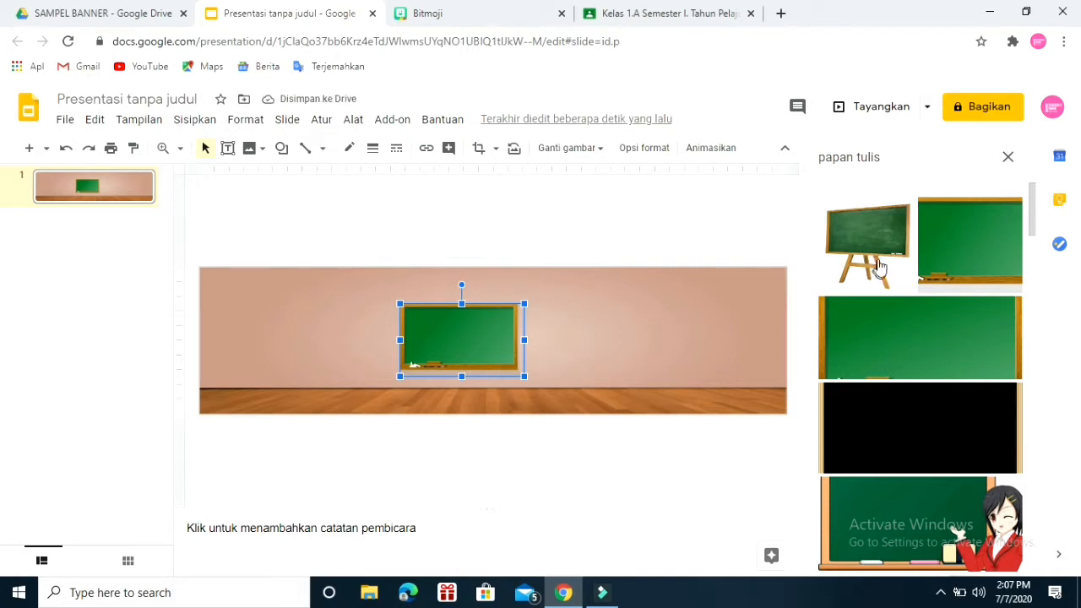
Step: Replace the image search term and search for "garuda pancasila"
{"action": "left_click", "coordinate": [888, 161]}
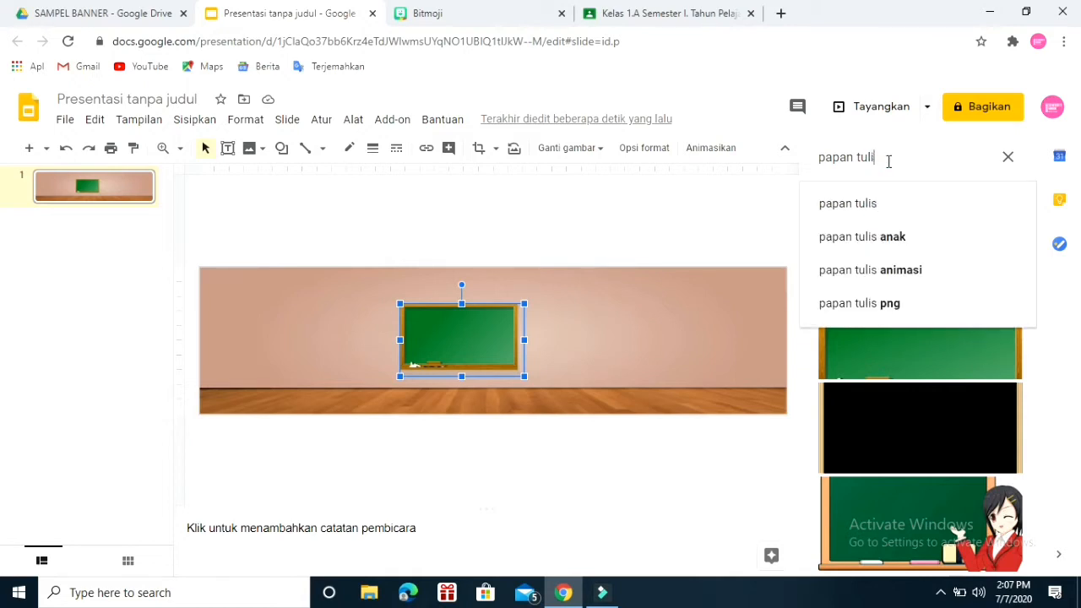
{"action": "key", "text": "BackSpace"}
{"action": "key", "text": "BackSpace"}
{"action": "key", "text": "BackSpace"}
{"action": "key", "text": "BackSpace"}
{"action": "key", "text": "BackSpace"}
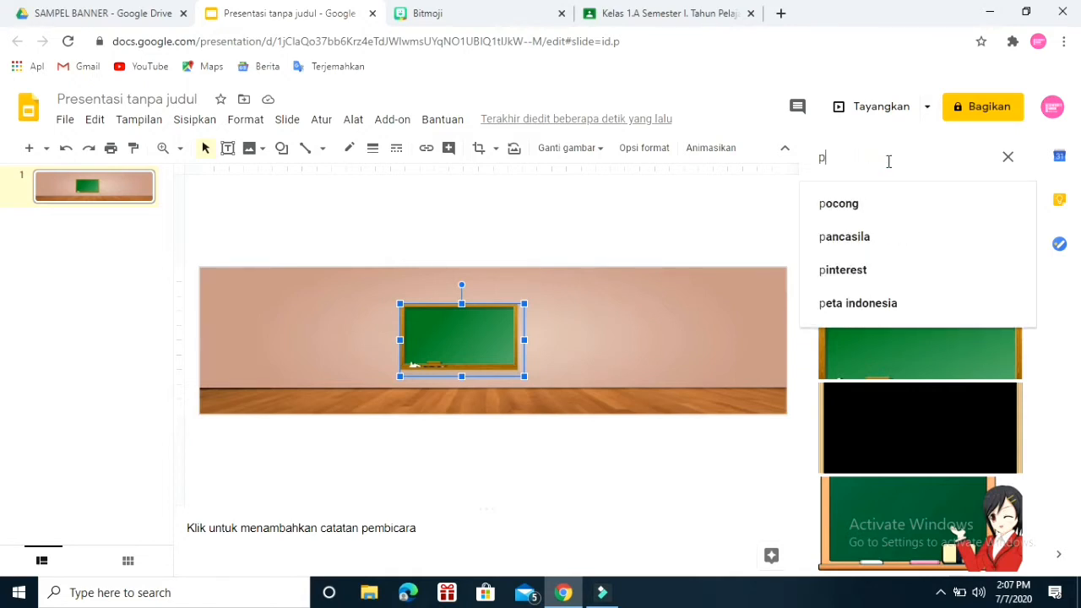
{"action": "type", "text": "GARUDA"}
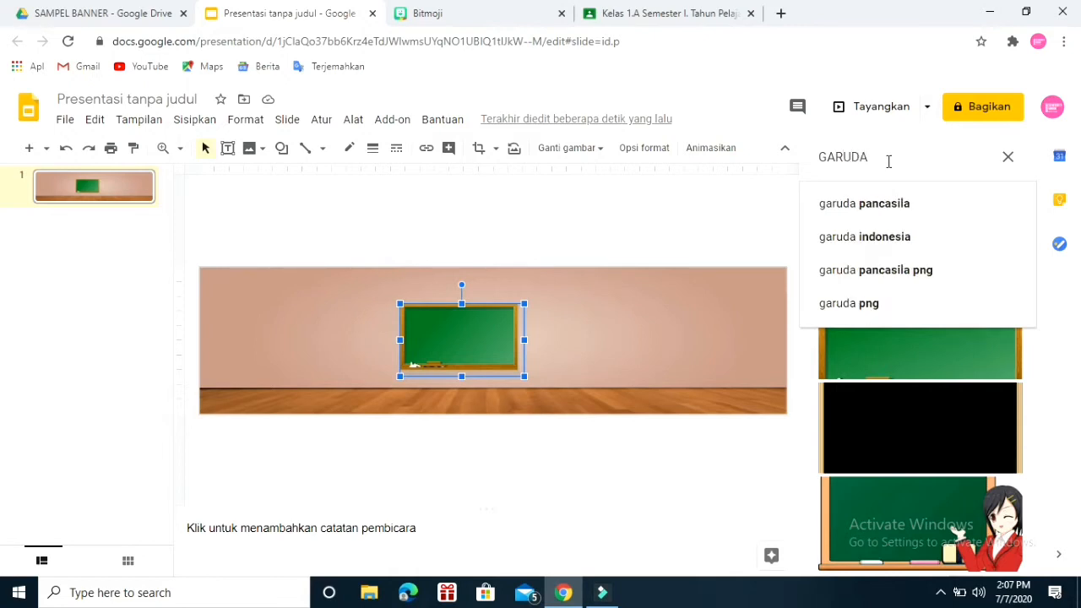
{"action": "left_click", "coordinate": [875, 208]}
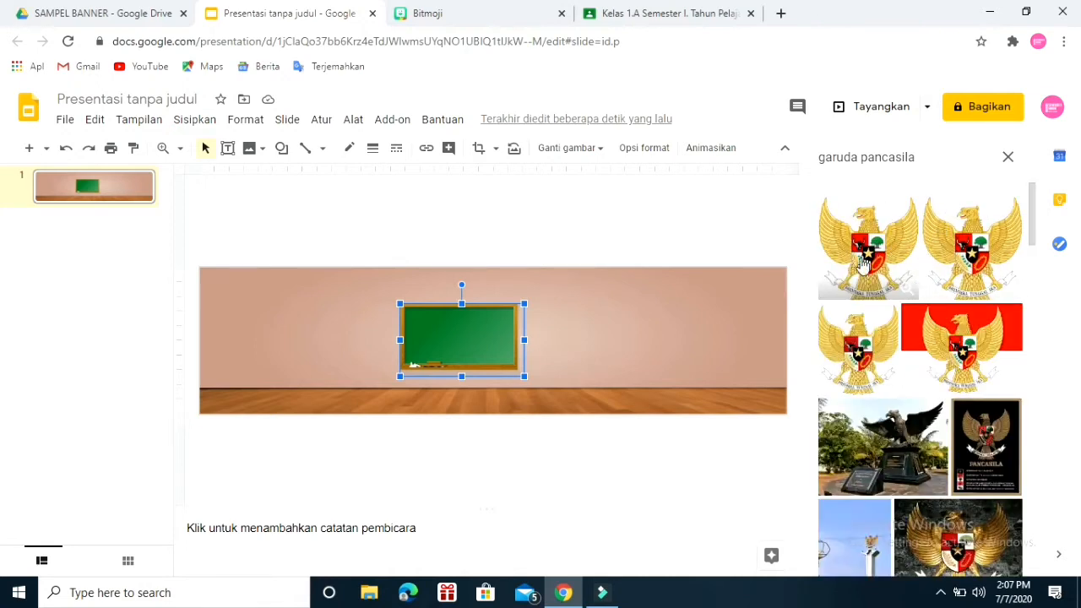
Step: Insert the golden Garuda emblem, enlarge it slightly, and centre it on the wall above the chalkboard
{"action": "left_click_drag", "start_coordinate": [872, 264], "coordinate": [537, 266]}
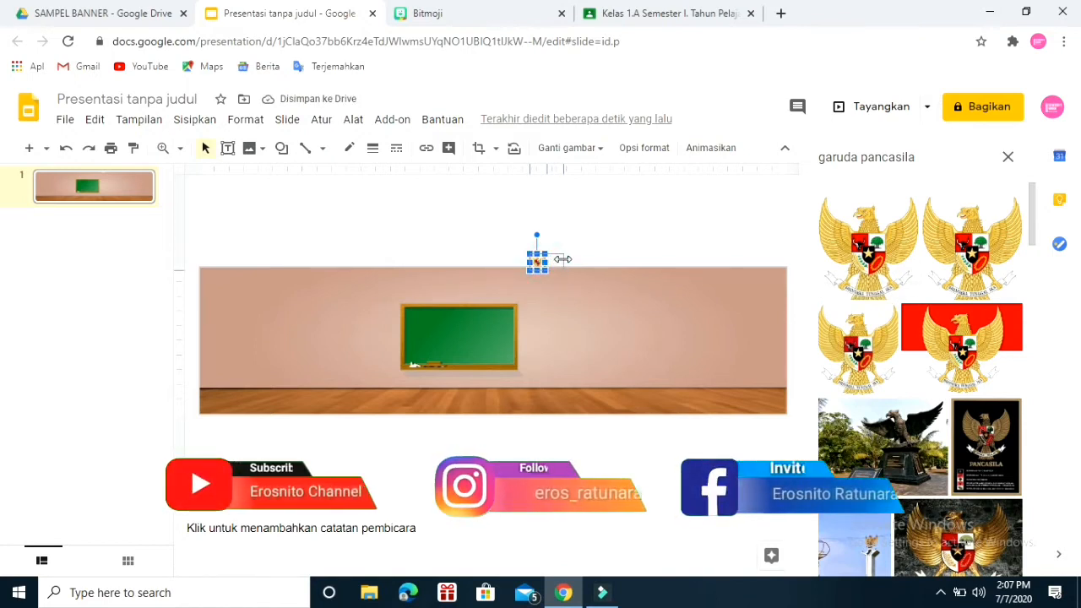
{"action": "left_click_drag", "start_coordinate": [532, 274], "coordinate": [547, 272]}
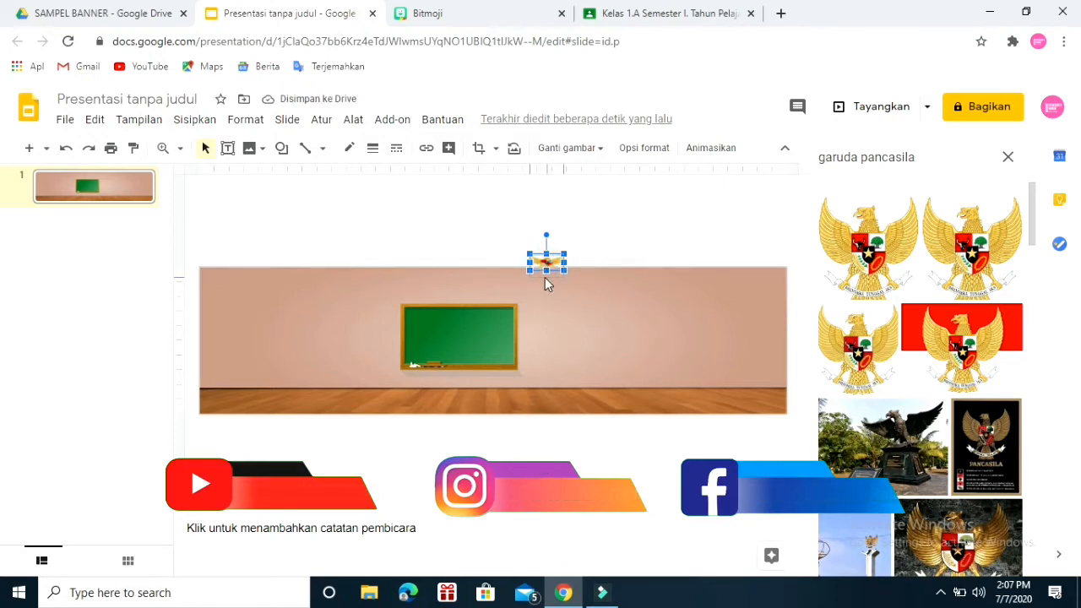
{"action": "left_click_drag", "start_coordinate": [545, 273], "coordinate": [544, 279]}
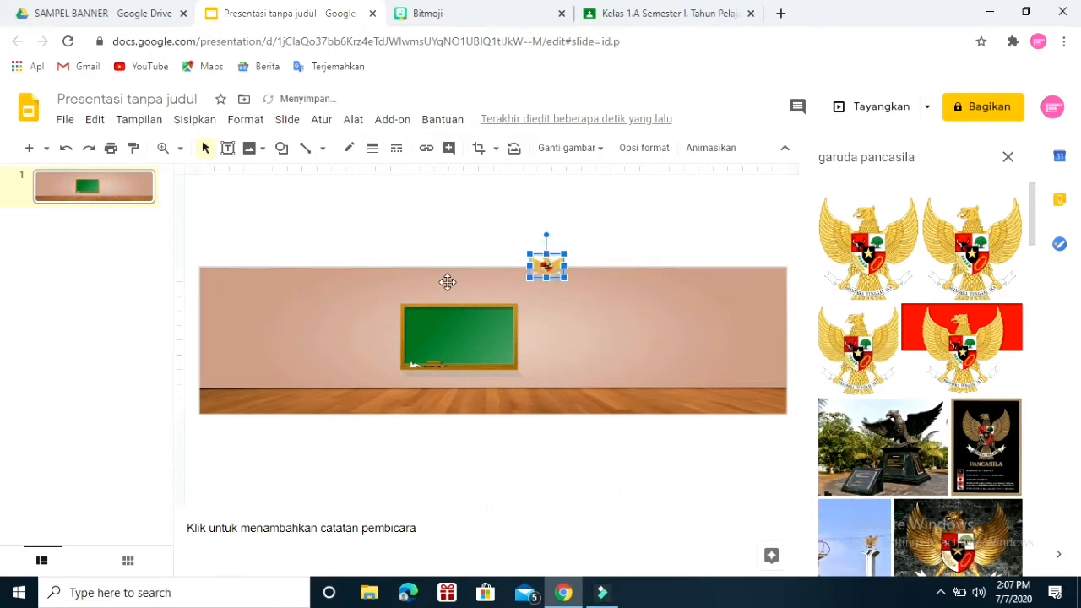
{"action": "left_click_drag", "start_coordinate": [450, 278], "coordinate": [454, 284]}
{"action": "left_click", "coordinate": [614, 307]}
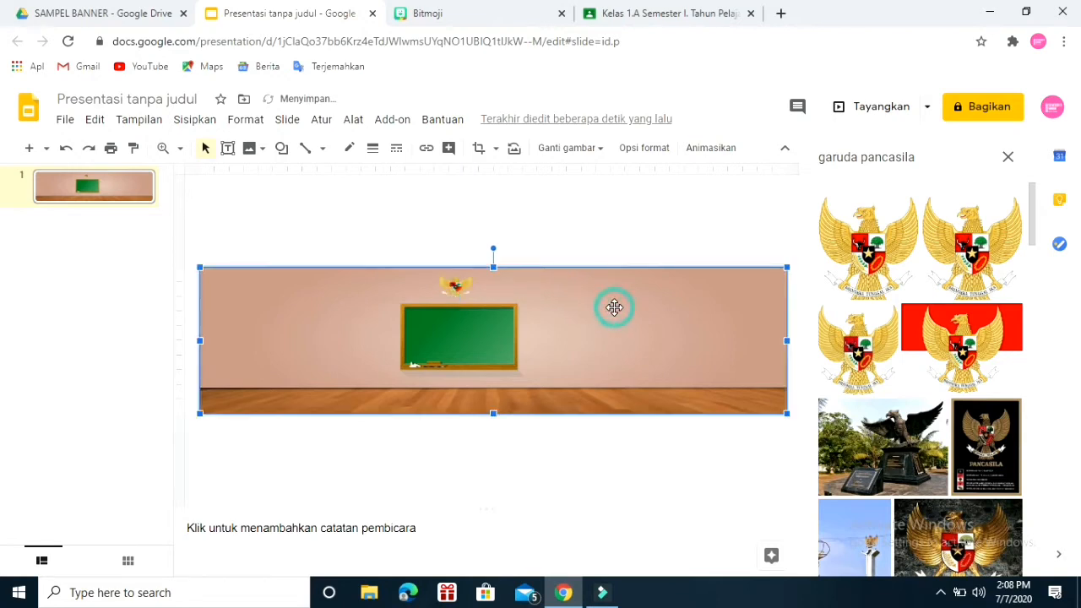
Step: Replace the image search term with "PRESIDEN JOKOWI" and run the search
{"action": "left_click", "coordinate": [925, 154]}
{"action": "key", "text": "BackSpace"}
{"action": "key", "text": "BackSpace"}
{"action": "key", "text": "BackSpace"}
{"action": "key", "text": "BackSpace"}
{"action": "key", "text": "BackSpace"}
{"action": "key", "text": "BackSpace"}
{"action": "key", "text": "BackSpace"}
{"action": "key", "text": "BackSpace"}
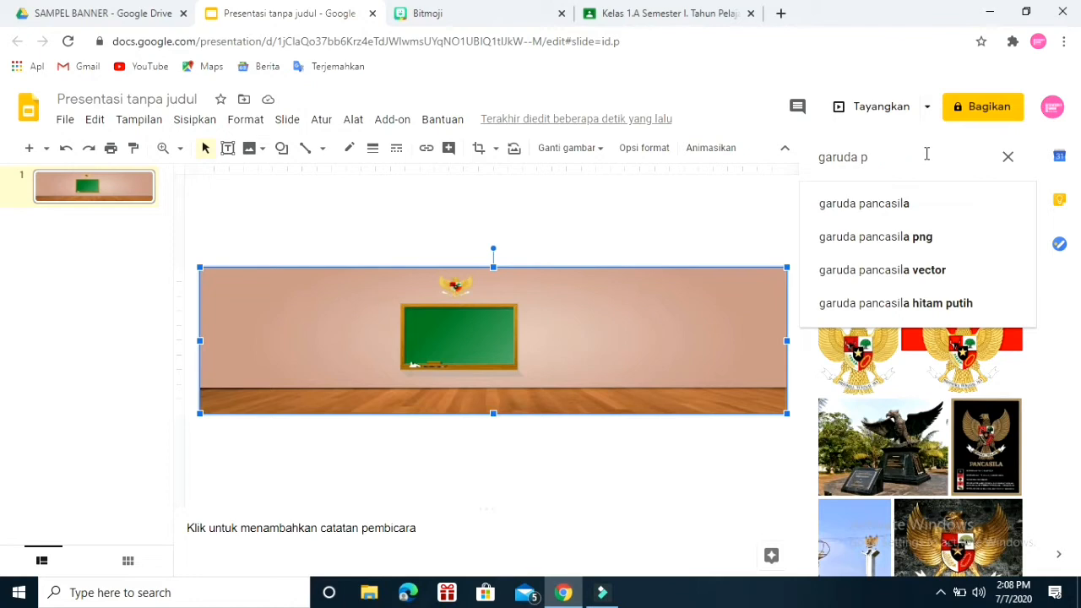
{"action": "key", "text": "BackSpace"}
{"action": "key", "text": "BackSpace"}
{"action": "key", "text": "BackSpace"}
{"action": "key", "text": "BackSpace"}
{"action": "key", "text": "BackSpace"}
{"action": "key", "text": "BackSpace"}
{"action": "key", "text": "BackSpace"}
{"action": "key", "text": "BackSpace"}
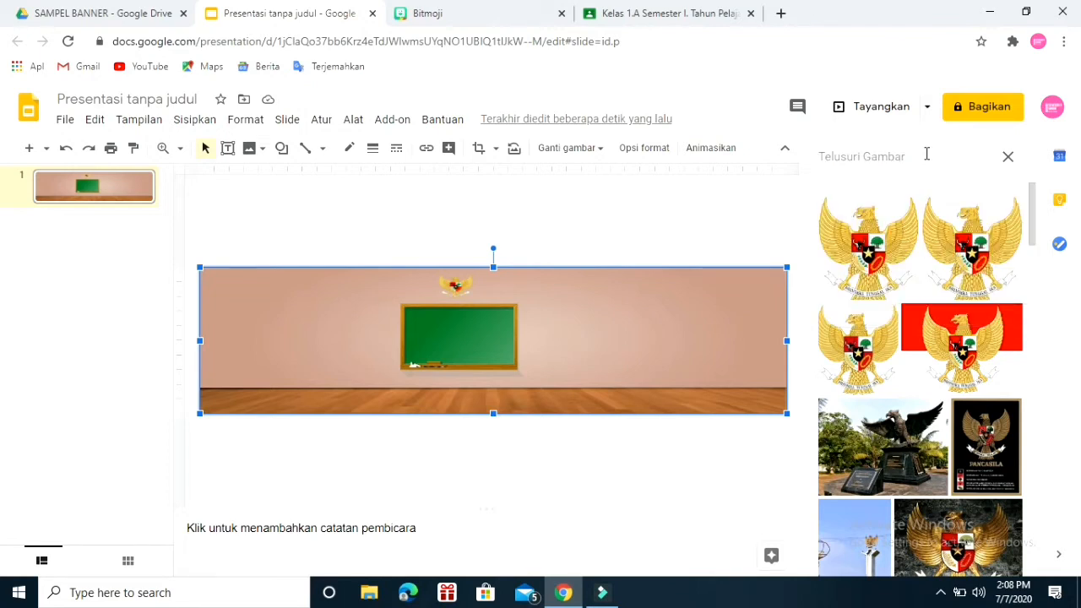
{"action": "type", "text": "PRESID"}
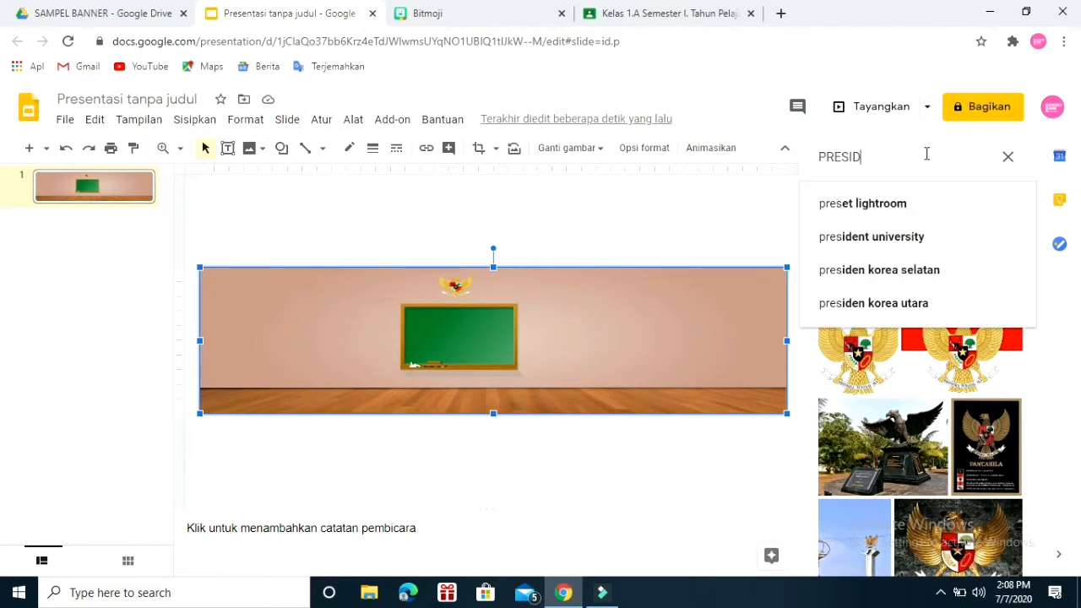
{"action": "type", "text": "EN JOKOWI"}
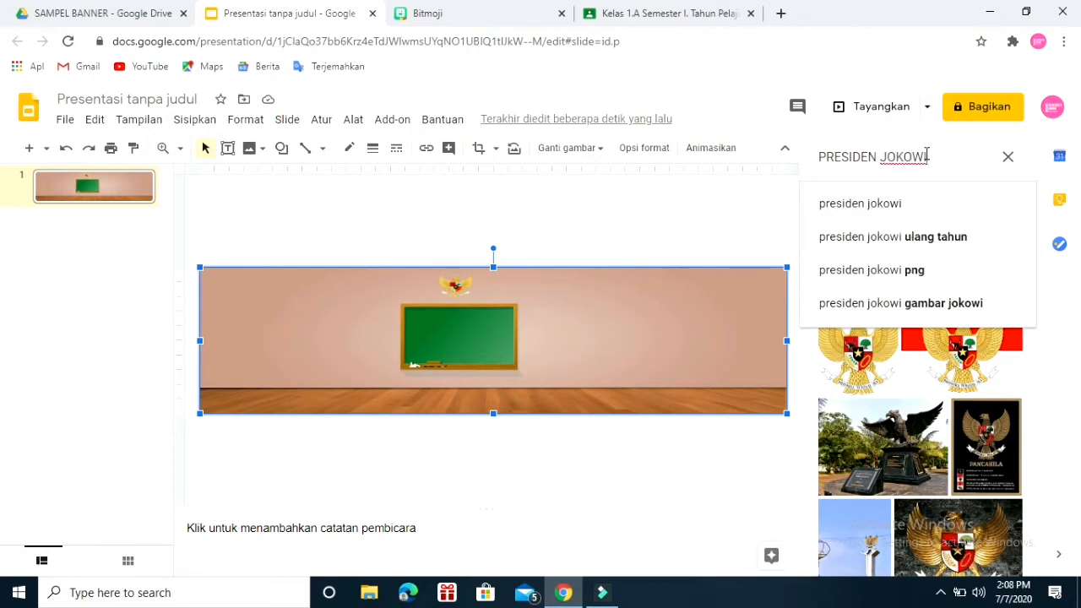
{"action": "key", "text": "Return"}
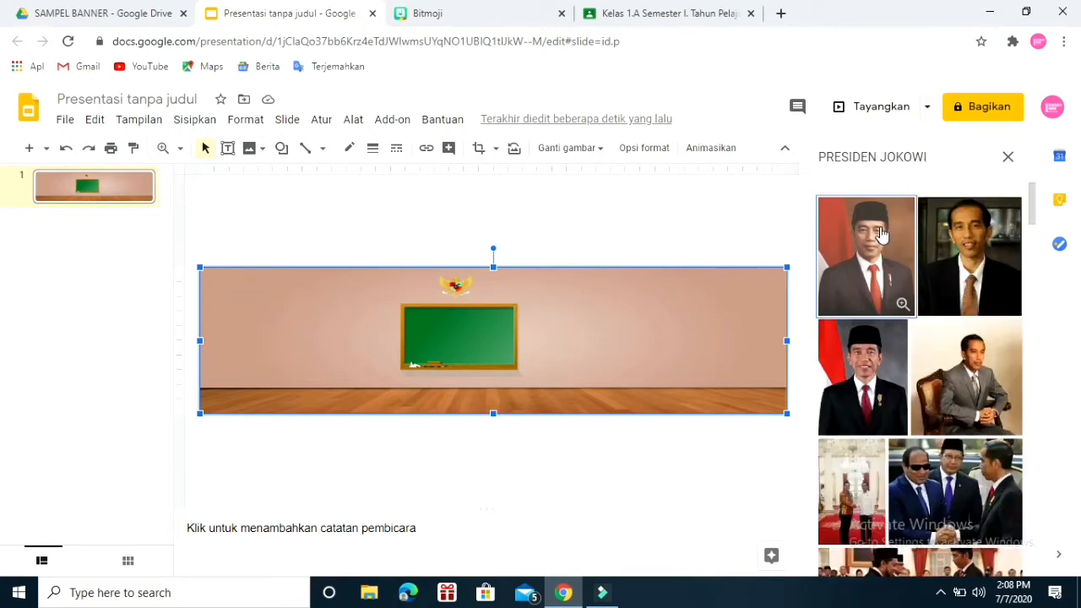
Step: Insert the formal Jokowi portrait with the red-and-white flag, adjust its proportions, and place it above the chalkboard, left of the Garuda emblem
{"action": "left_click_drag", "start_coordinate": [874, 245], "coordinate": [292, 271]}
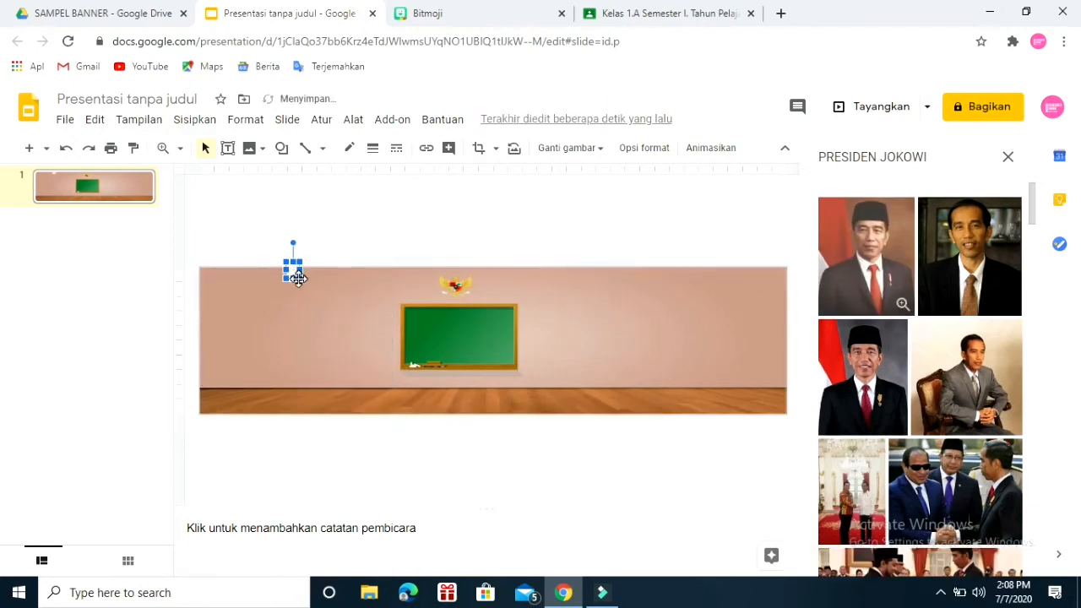
{"action": "left_click_drag", "start_coordinate": [293, 277], "coordinate": [292, 288]}
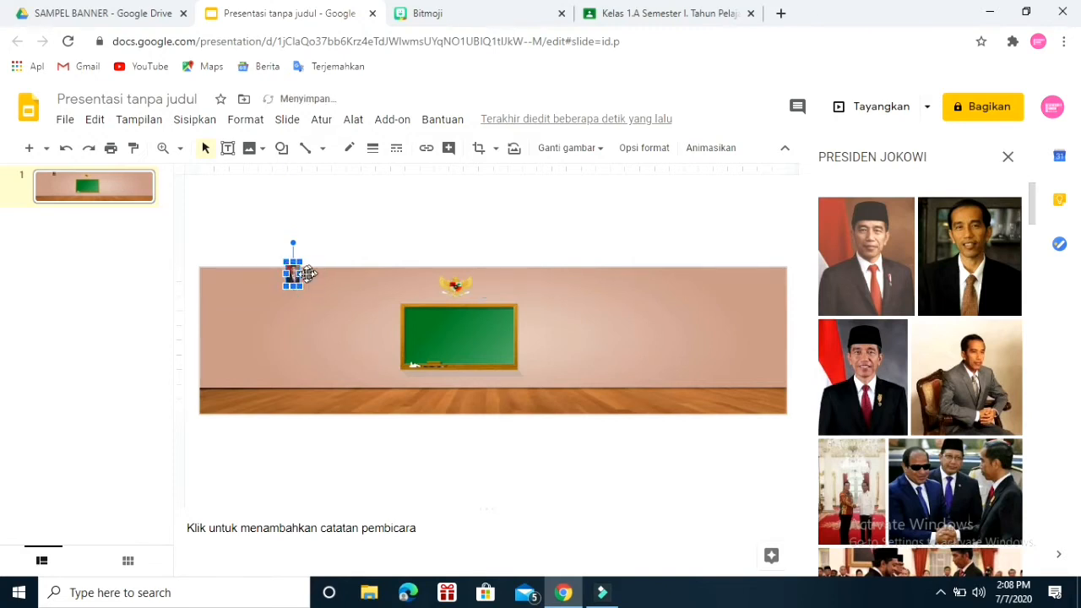
{"action": "mouse_move", "coordinate": [303, 274]}
{"action": "left_mouse_down"}
{"action": "mouse_move", "coordinate": [327, 272]}
{"action": "mouse_move", "coordinate": [312, 276]}
{"action": "left_mouse_up"}
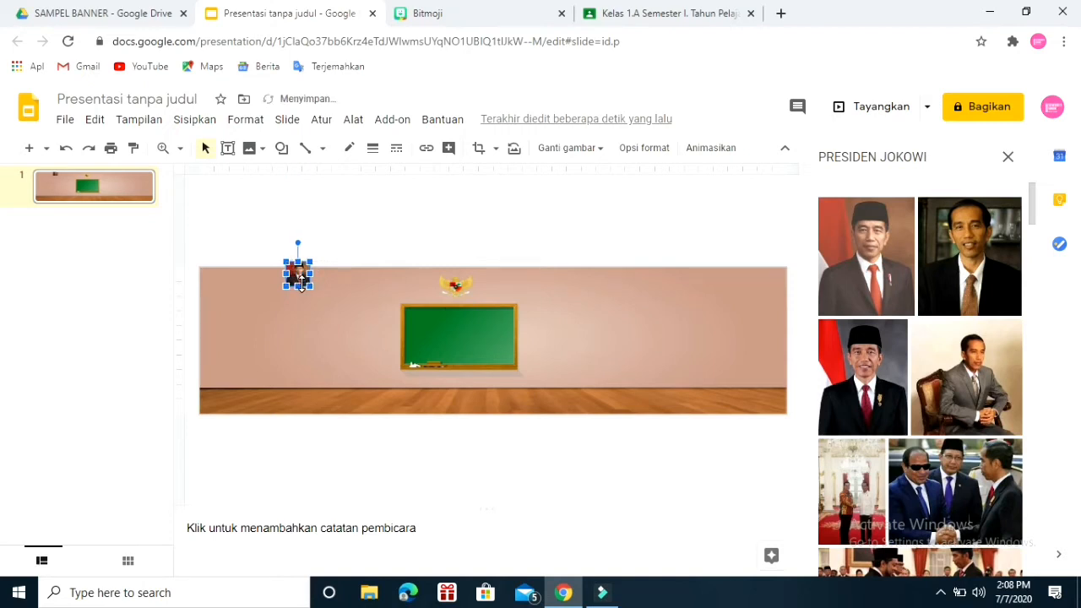
{"action": "left_click_drag", "start_coordinate": [295, 278], "coordinate": [413, 288]}
{"action": "left_click", "coordinate": [601, 312]}
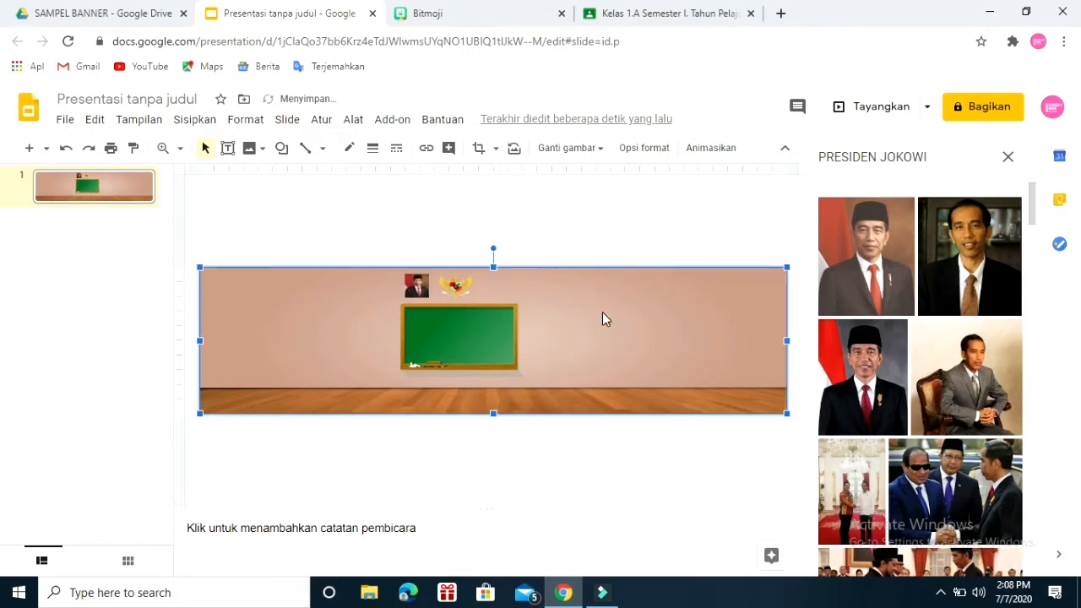
Step: Shift the chalkboard slightly down and fine-tune the spacing of the president's portrait and the Garuda emblem above it
{"action": "left_click", "coordinate": [458, 309]}
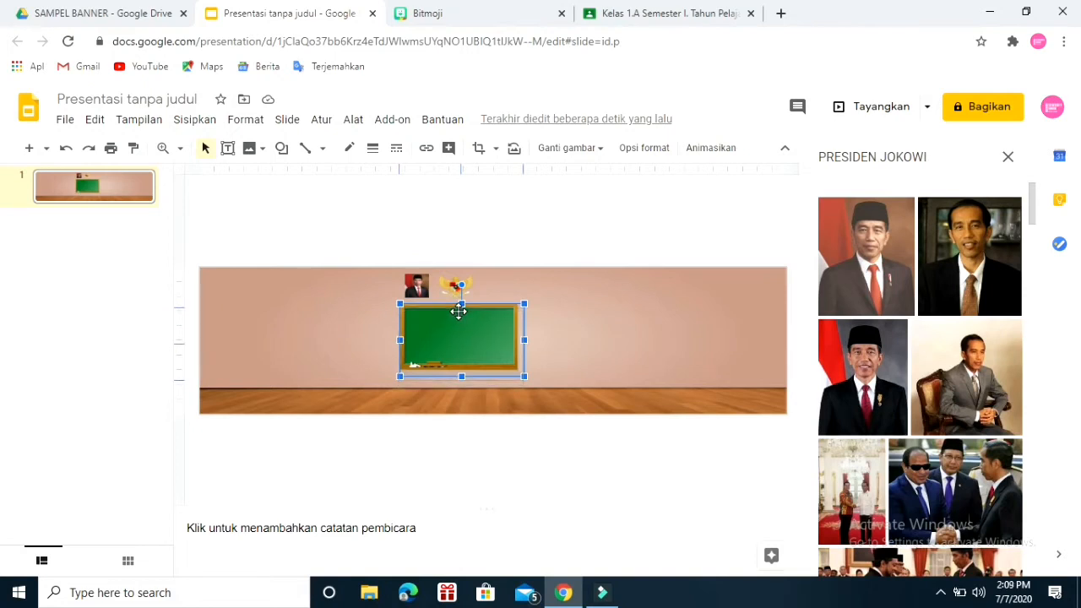
{"action": "left_click", "coordinate": [416, 285]}
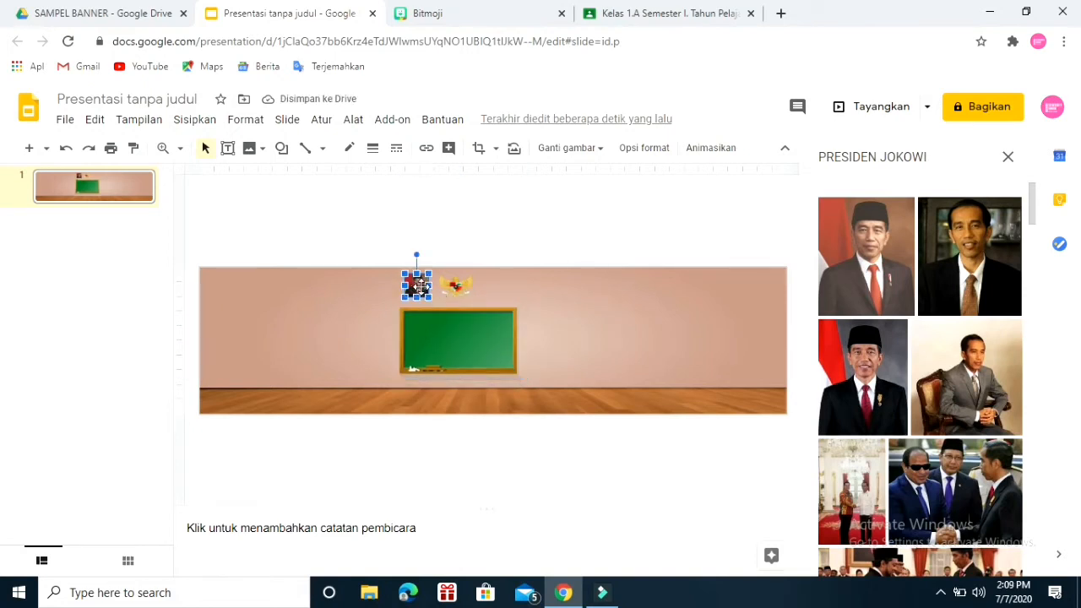
{"action": "left_click_drag", "start_coordinate": [416, 287], "coordinate": [459, 286]}
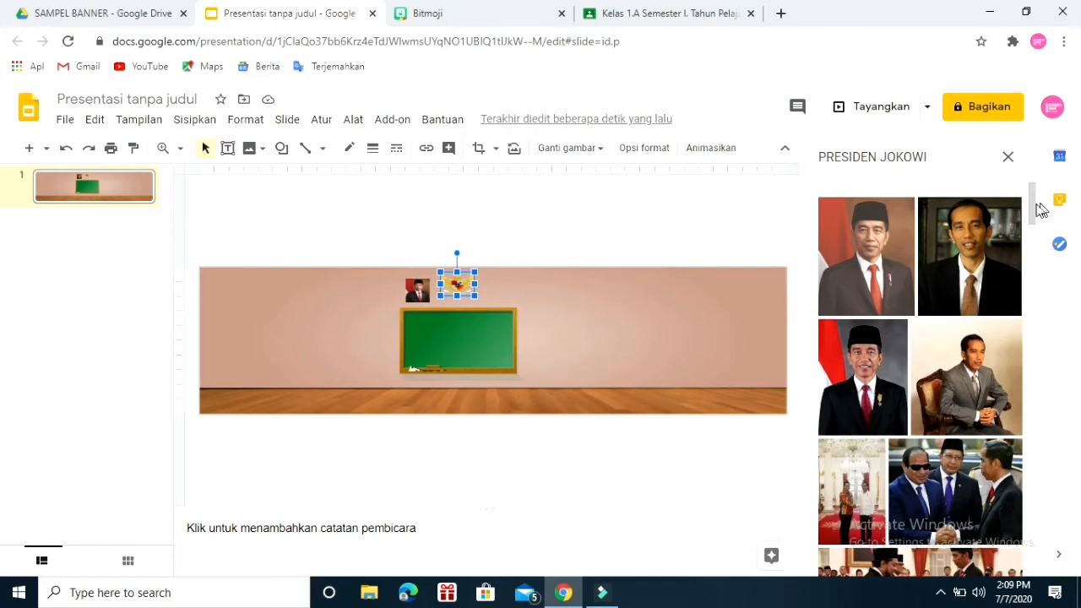
Step: Upload the image "maruf" from the computer's Downloads folder onto the slide
{"action": "scroll", "coordinate": [1031, 213], "scroll_direction": "down", "scroll_amount": 10}
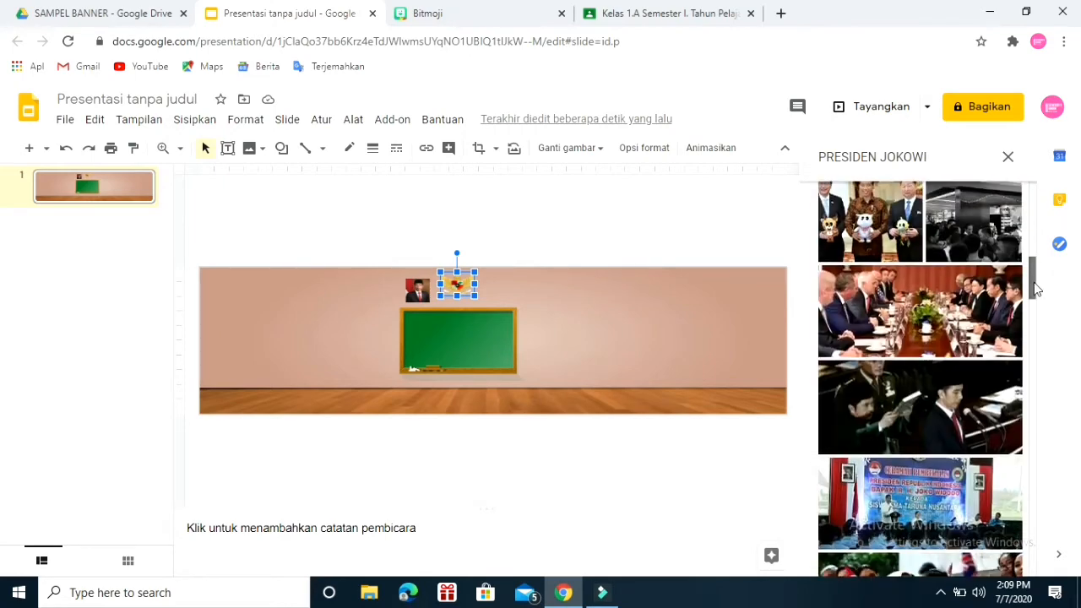
{"action": "left_click_drag", "start_coordinate": [1032, 234], "coordinate": [1023, 190]}
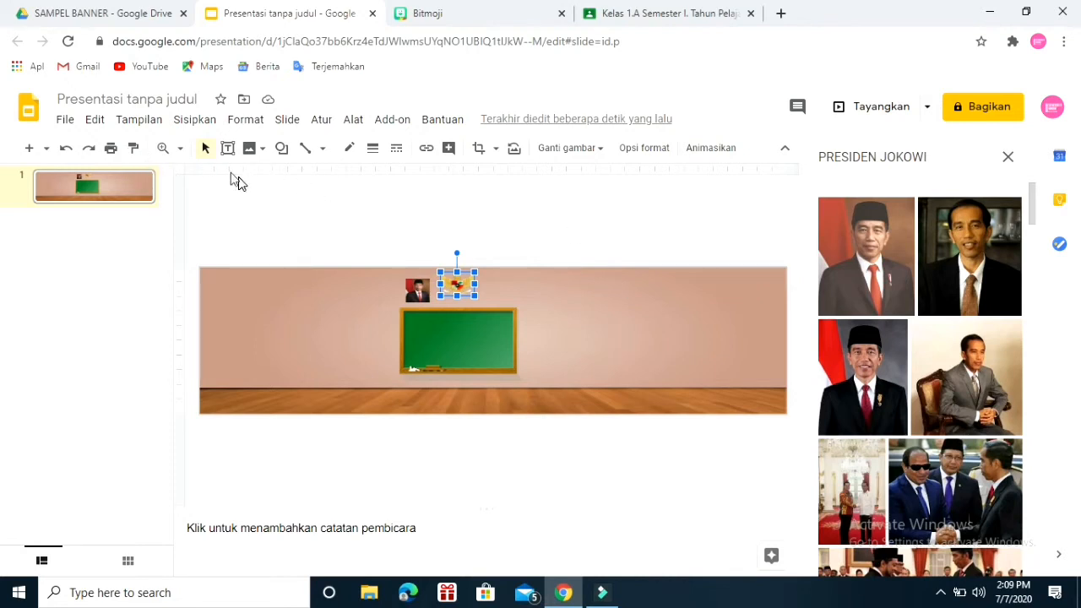
{"action": "left_click", "coordinate": [201, 121]}
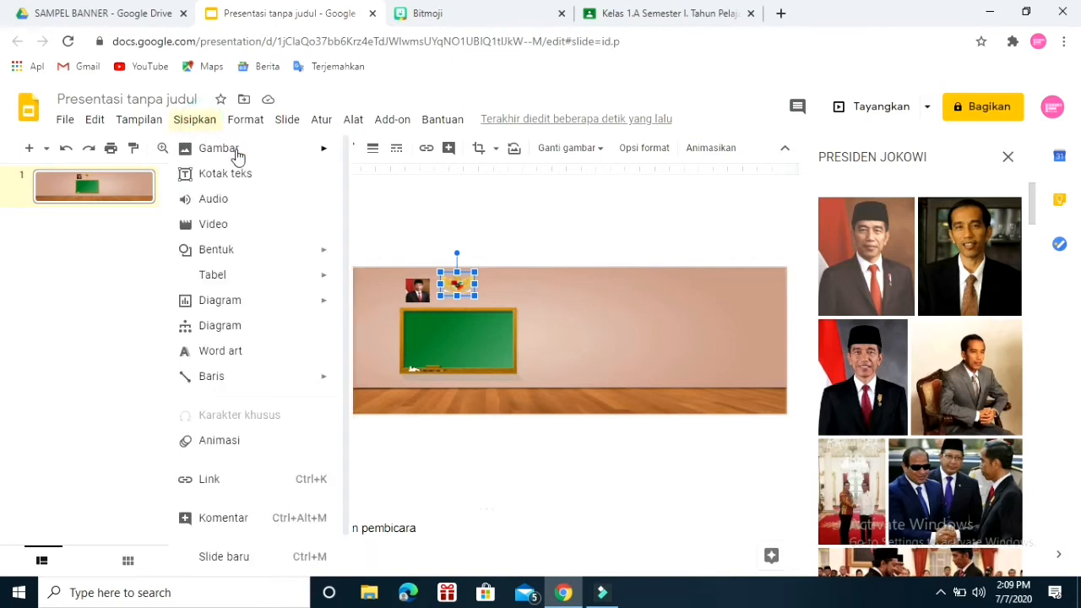
{"action": "mouse_move", "coordinate": [239, 158]}
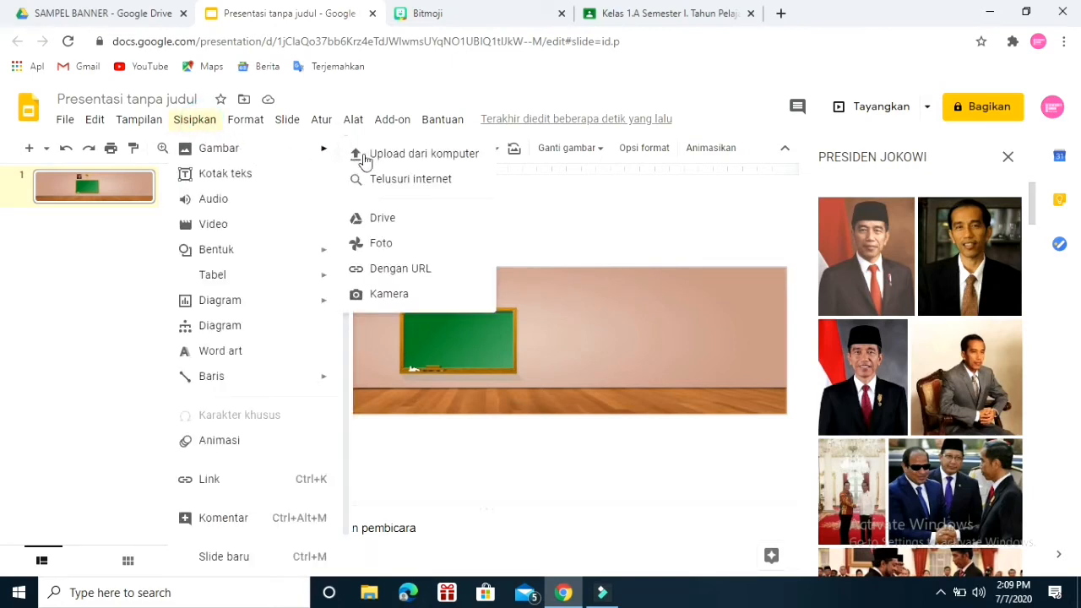
{"action": "left_click", "coordinate": [422, 161]}
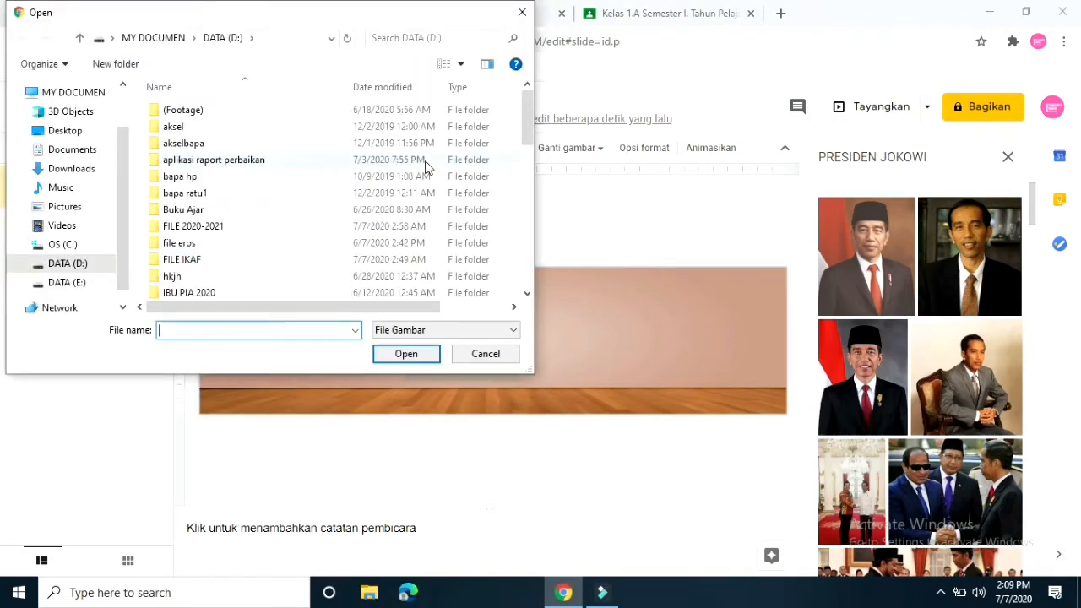
{"action": "left_click_drag", "start_coordinate": [122, 230], "coordinate": [122, 239]}
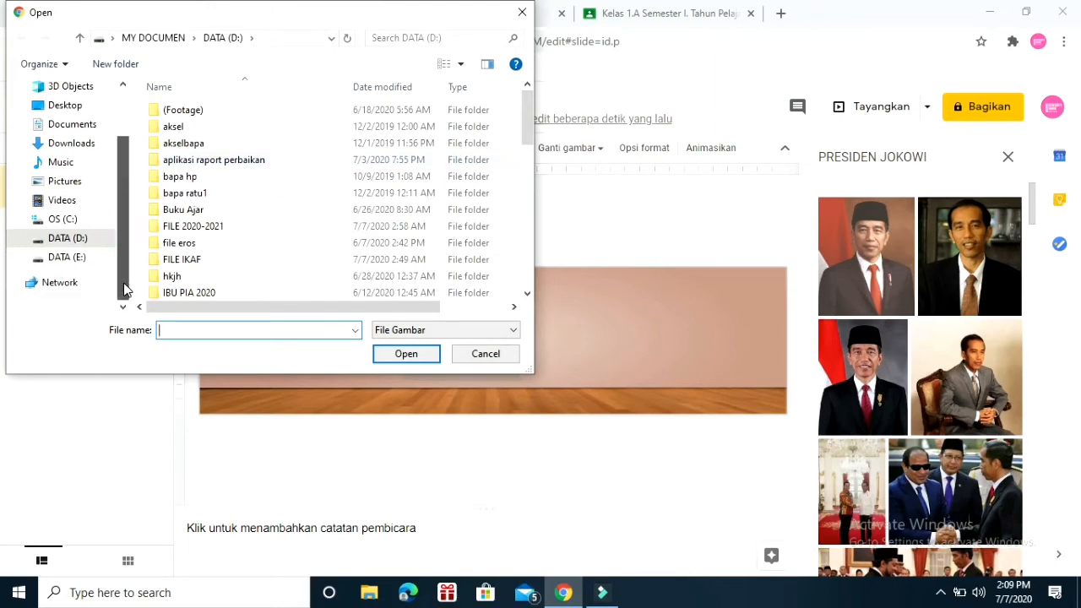
{"action": "left_click", "coordinate": [75, 144]}
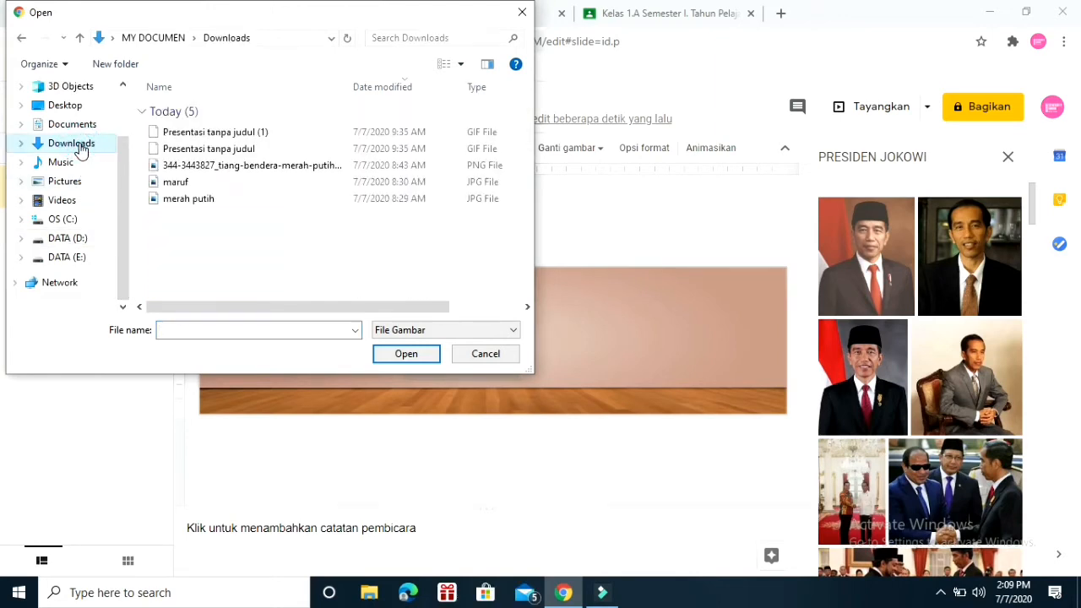
{"action": "left_click", "coordinate": [230, 187]}
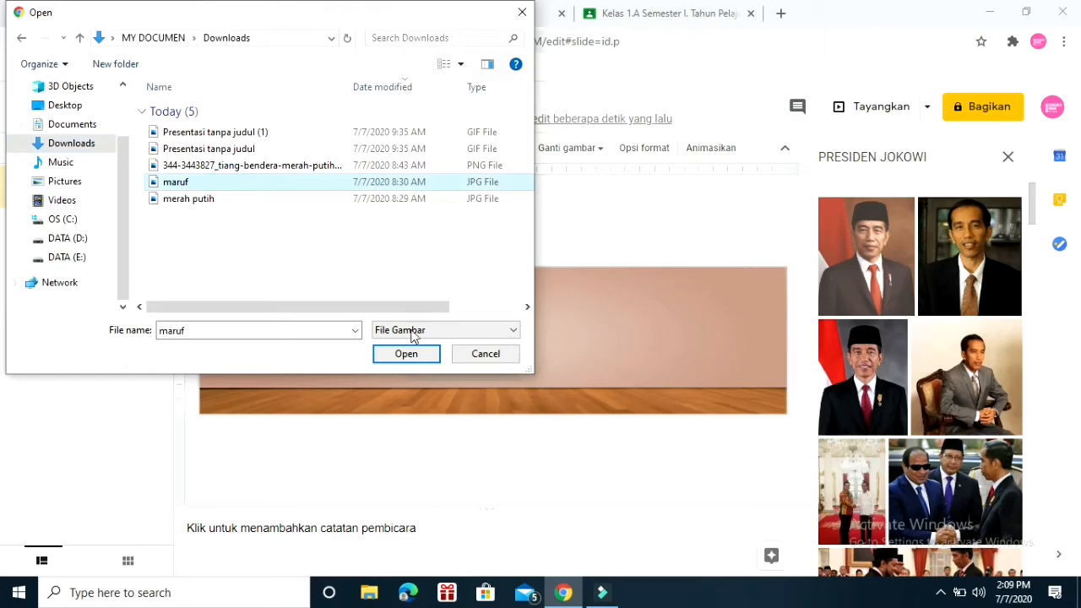
{"action": "left_click", "coordinate": [406, 355]}
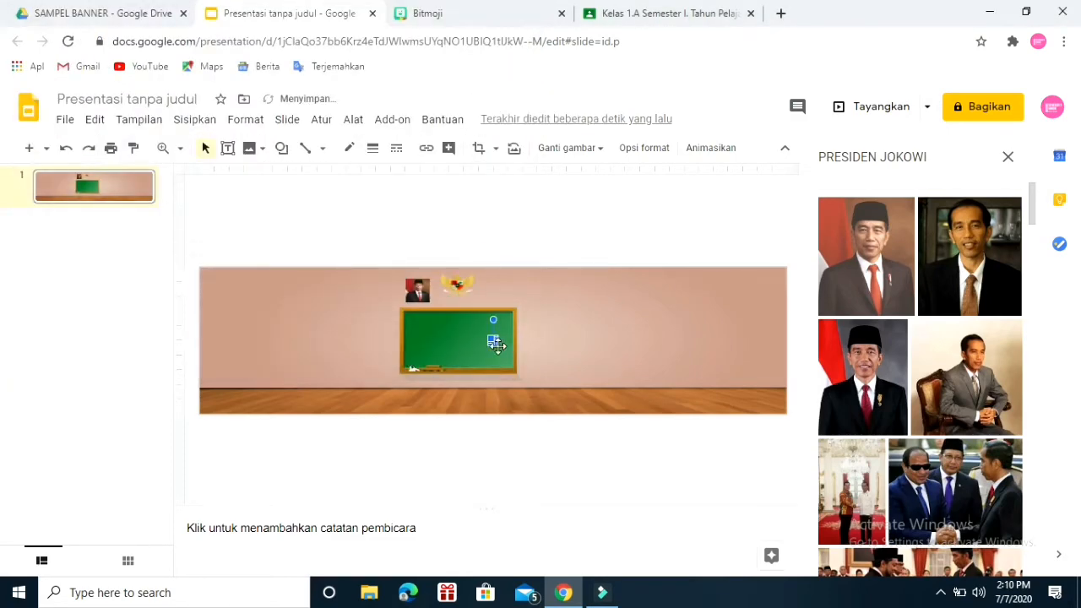
Step: Enlarge the uploaded portrait, set it upright, and place it above the chalkboard, right of the Garuda emblem
{"action": "left_click_drag", "start_coordinate": [493, 340], "coordinate": [535, 364]}
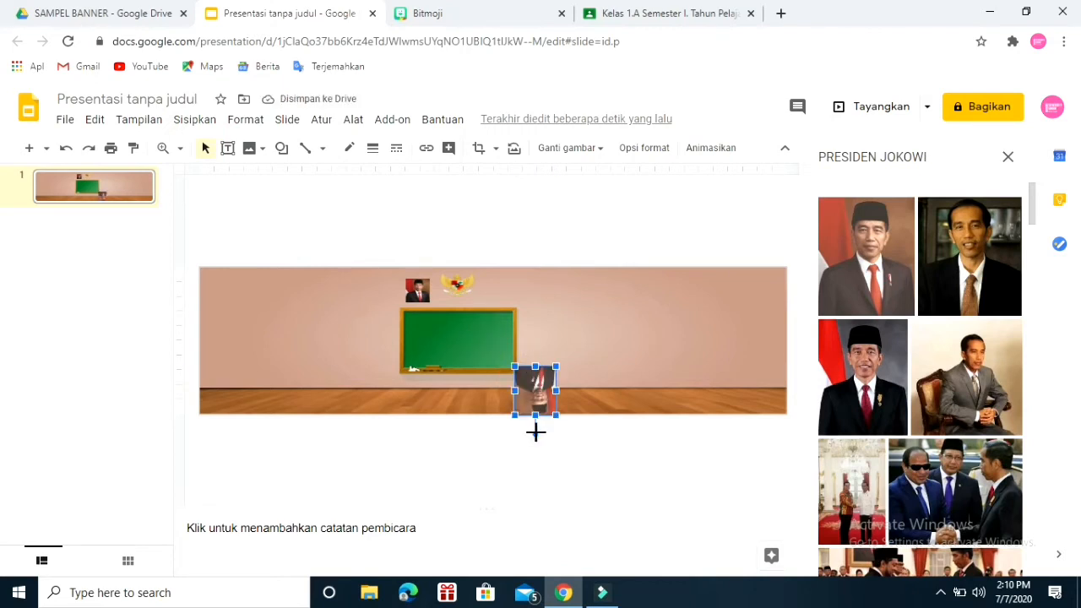
{"action": "left_click_drag", "start_coordinate": [535, 434], "coordinate": [497, 292]}
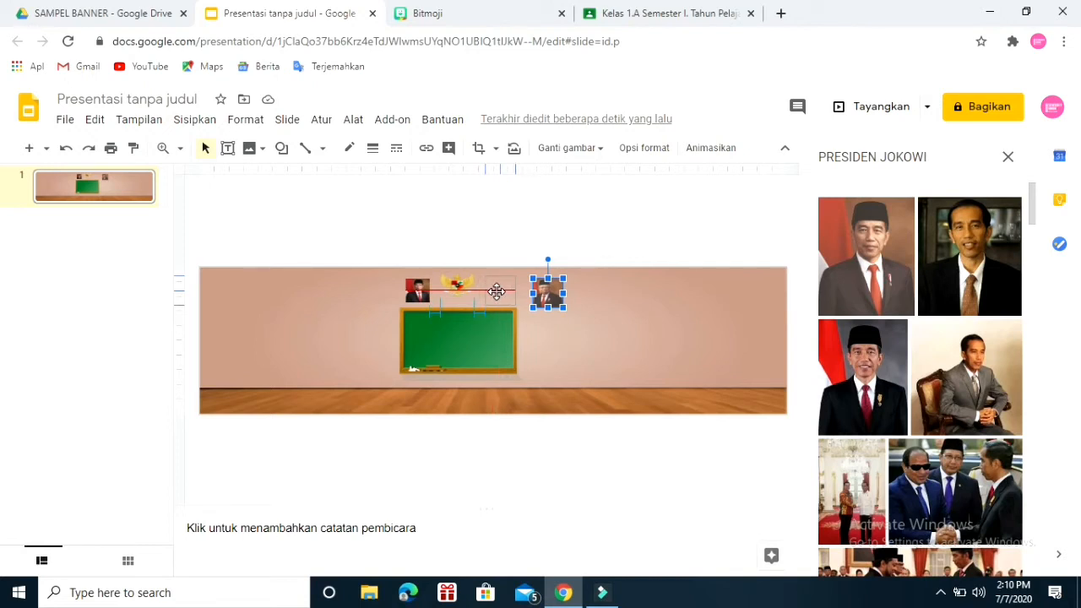
{"action": "left_click_drag", "start_coordinate": [496, 291], "coordinate": [496, 290]}
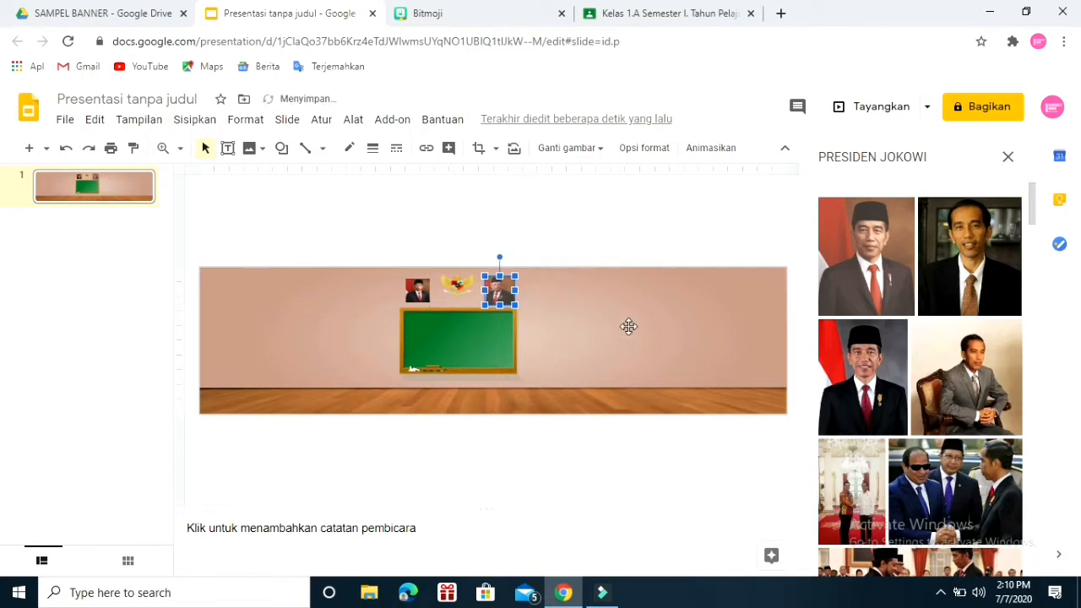
{"action": "left_click", "coordinate": [630, 328]}
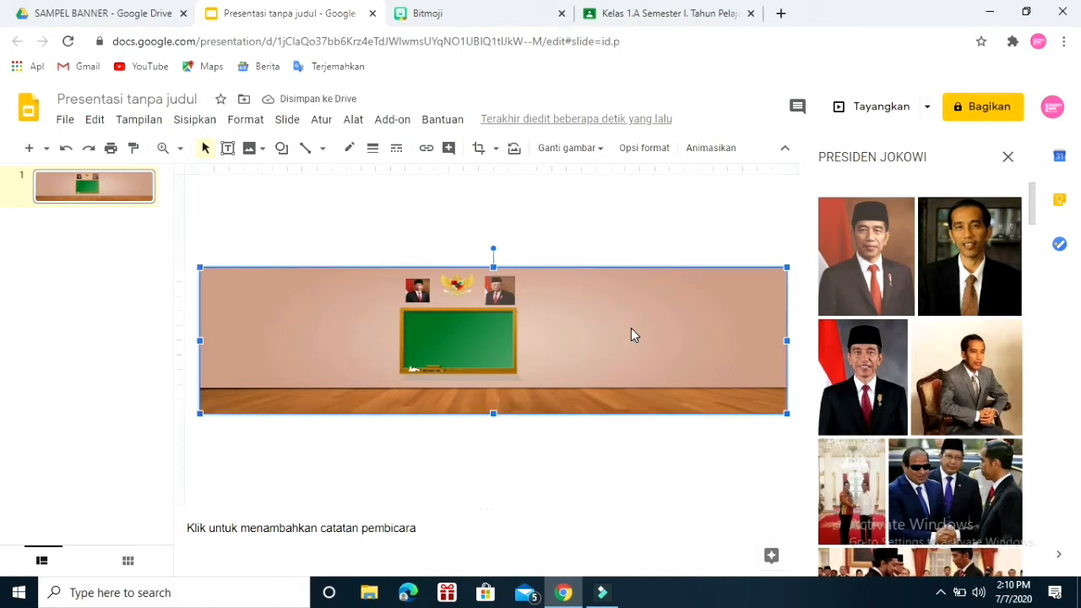
Step: Shrink the uploaded portrait to match the president's portrait in size and align it in the same row
{"action": "left_click", "coordinate": [496, 291]}
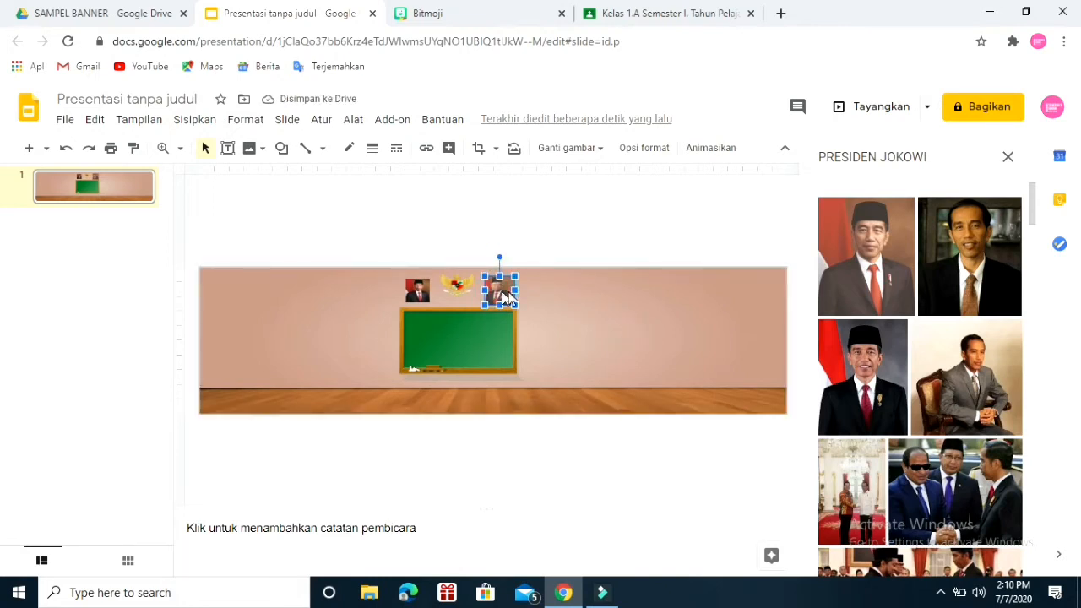
{"action": "left_click_drag", "start_coordinate": [515, 290], "coordinate": [499, 276]}
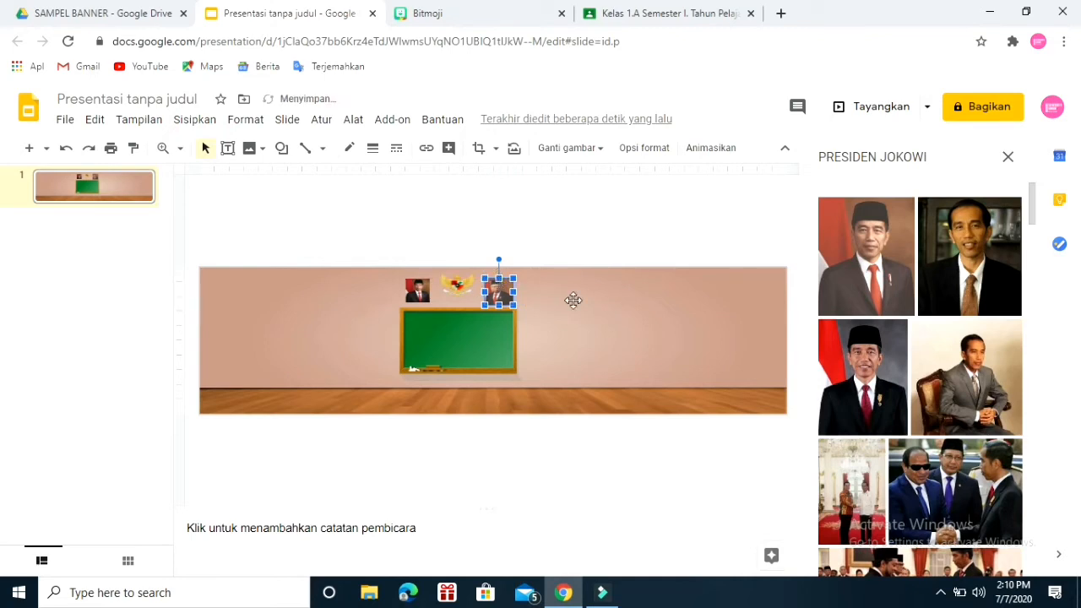
{"action": "left_click", "coordinate": [597, 316]}
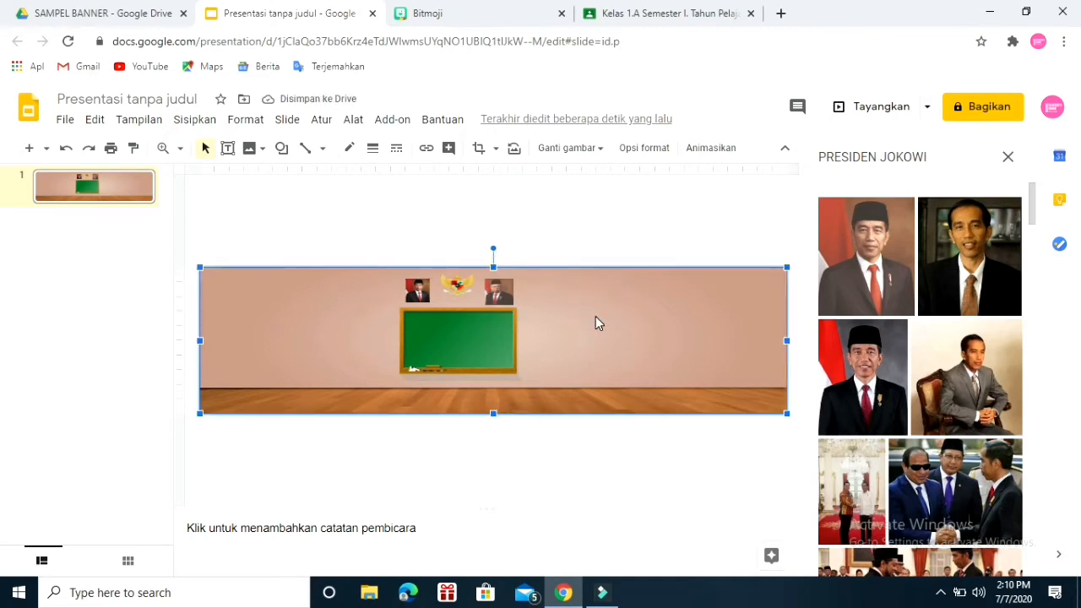
{"action": "left_click", "coordinate": [501, 288]}
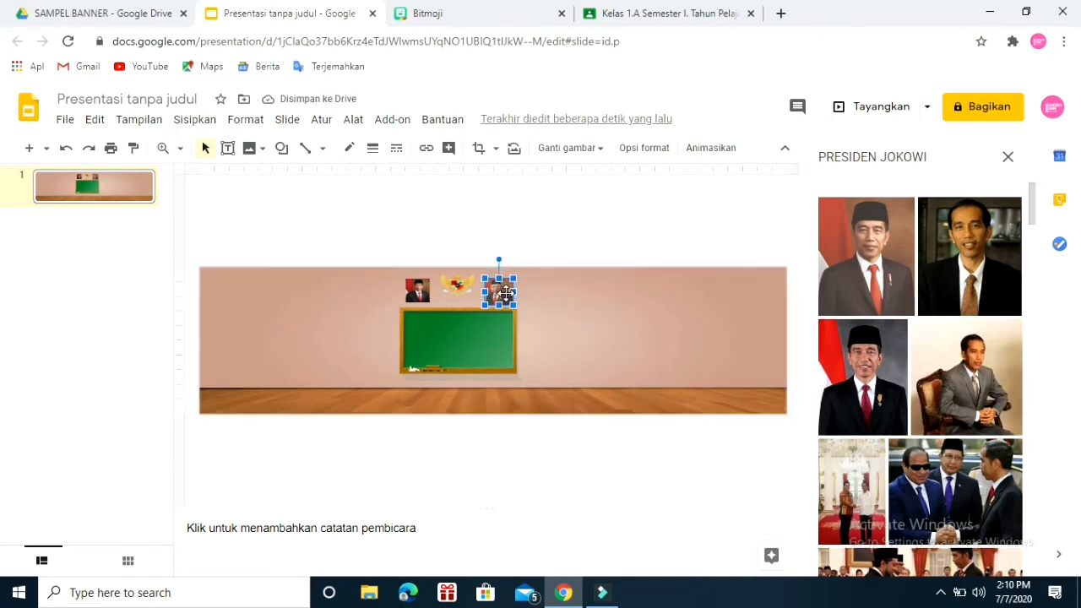
{"action": "left_click_drag", "start_coordinate": [510, 288], "coordinate": [497, 307]}
{"action": "left_click", "coordinate": [622, 304]}
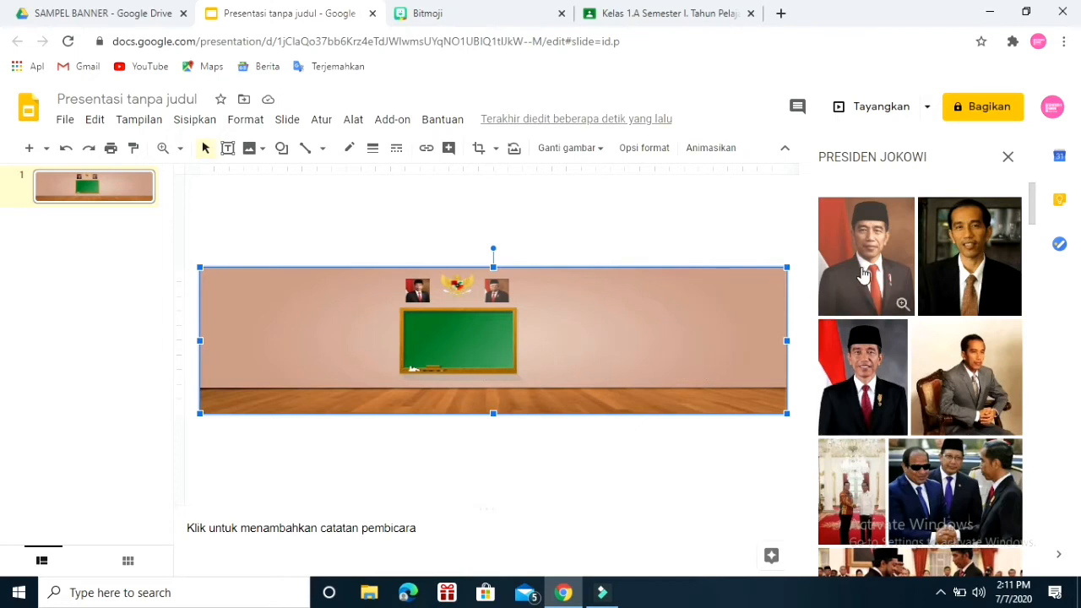
Step: Replace the image search term and search for "rak buku"
{"action": "left_click", "coordinate": [938, 155]}
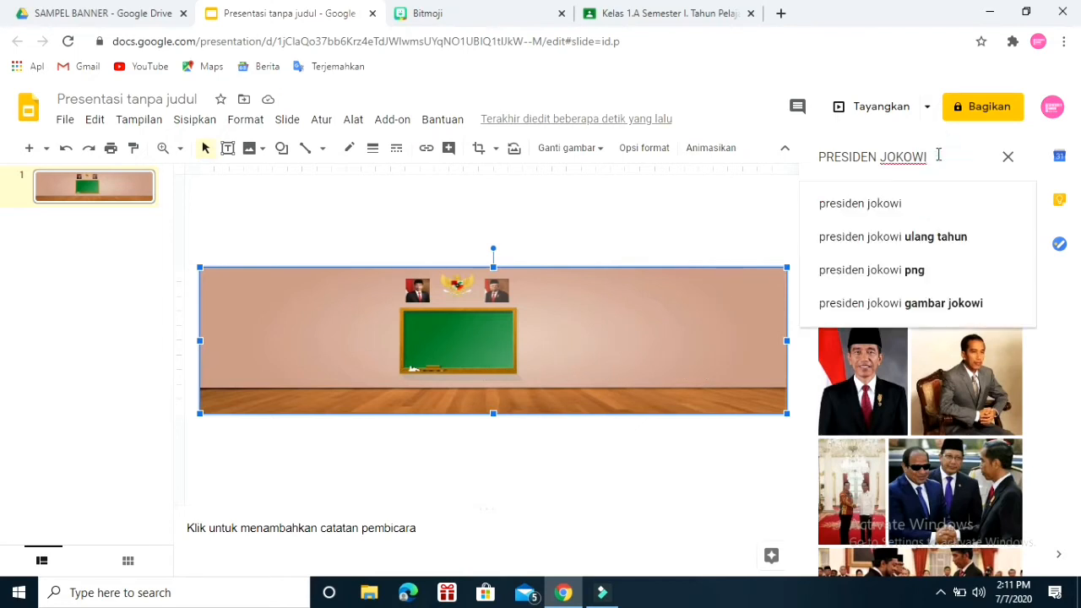
{"action": "key", "text": "BackSpace"}
{"action": "key", "text": "BackSpace"}
{"action": "key", "text": "BackSpace"}
{"action": "key", "text": "BackSpace"}
{"action": "key", "text": "BackSpace"}
{"action": "key", "text": "BackSpace"}
{"action": "key", "text": "BackSpace"}
{"action": "key", "text": "BackSpace"}
{"action": "key", "text": "BackSpace"}
{"action": "key", "text": "BackSpace"}
{"action": "key", "text": "BackSpace"}
{"action": "key", "text": "BackSpace"}
{"action": "key", "text": "BackSpace"}
{"action": "type", "text": "RAK BU"}
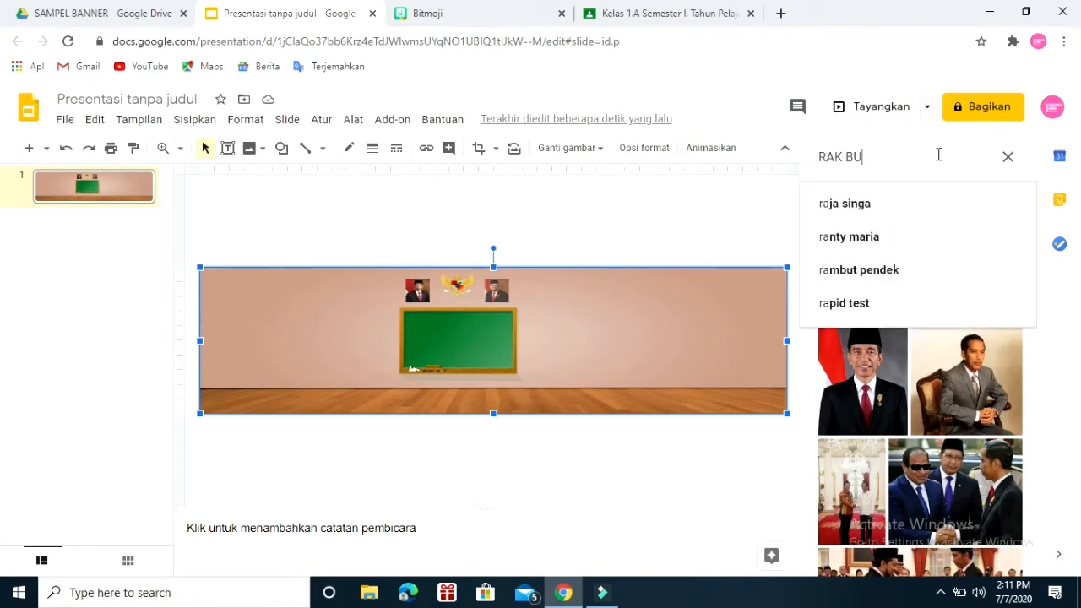
{"action": "type", "text": "KU"}
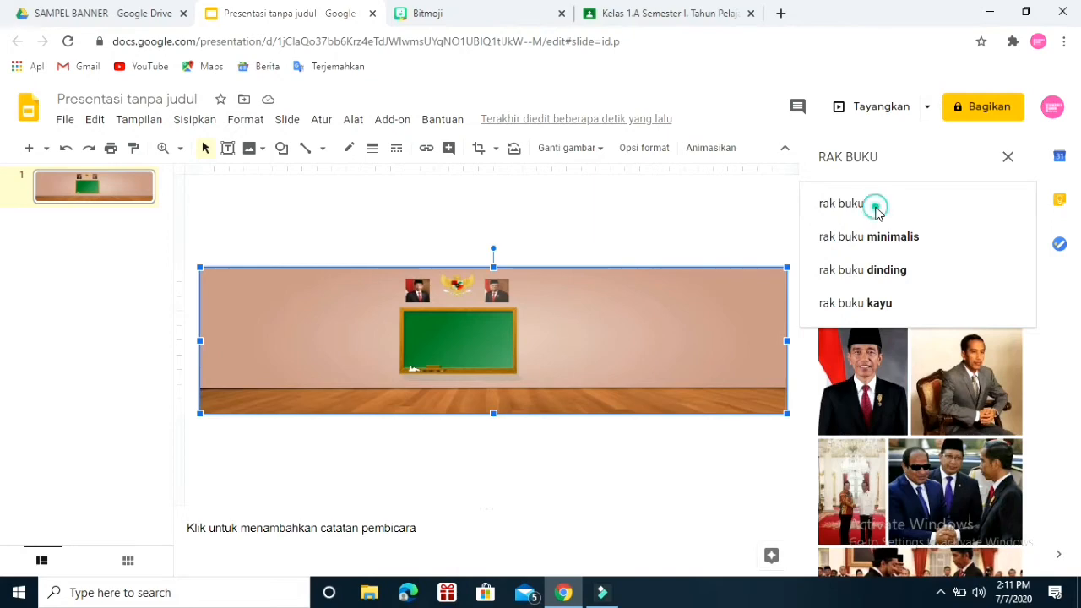
{"action": "left_click", "coordinate": [876, 212]}
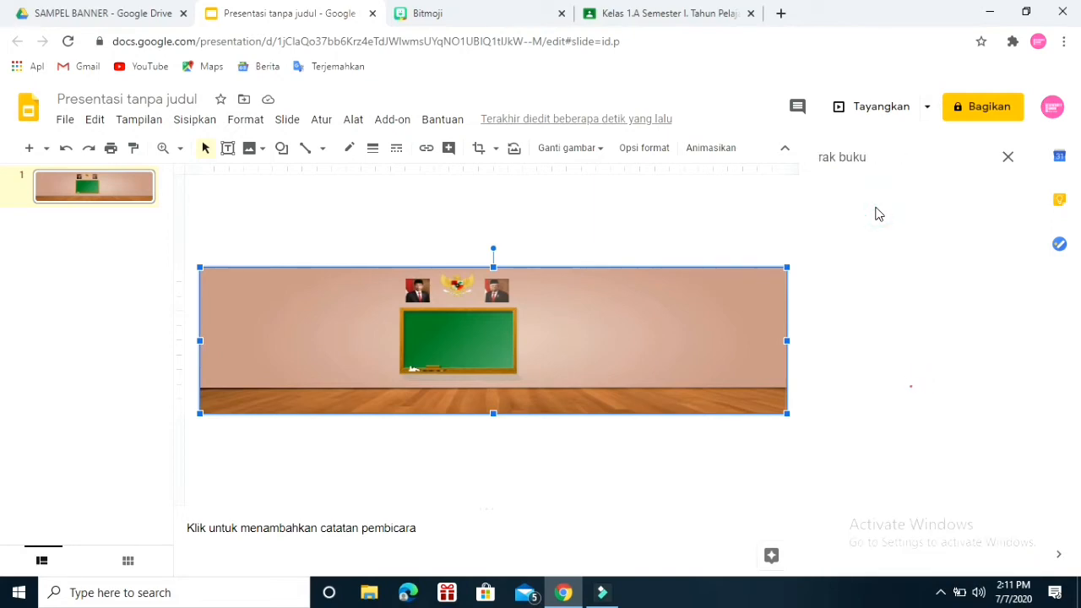
Step: Insert the wheeled bookshelf picture, enlarge it, and stand it on the floor line to the right of the chalkboard
{"action": "left_click_drag", "start_coordinate": [1037, 241], "coordinate": [1037, 272]}
{"action": "left_click", "coordinate": [847, 317]}
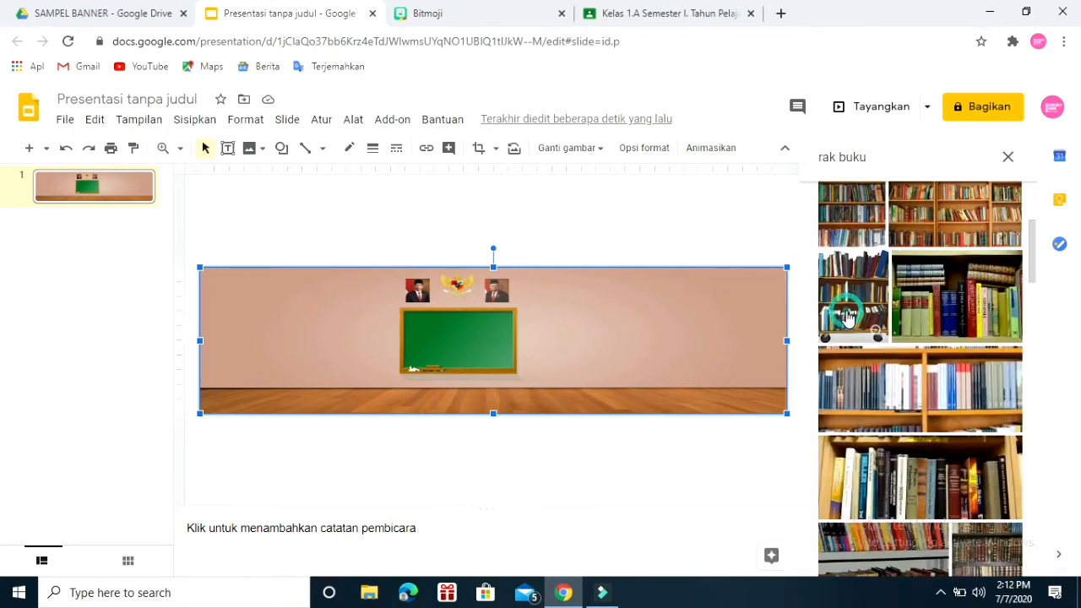
{"action": "left_click_drag", "start_coordinate": [847, 317], "coordinate": [681, 293]}
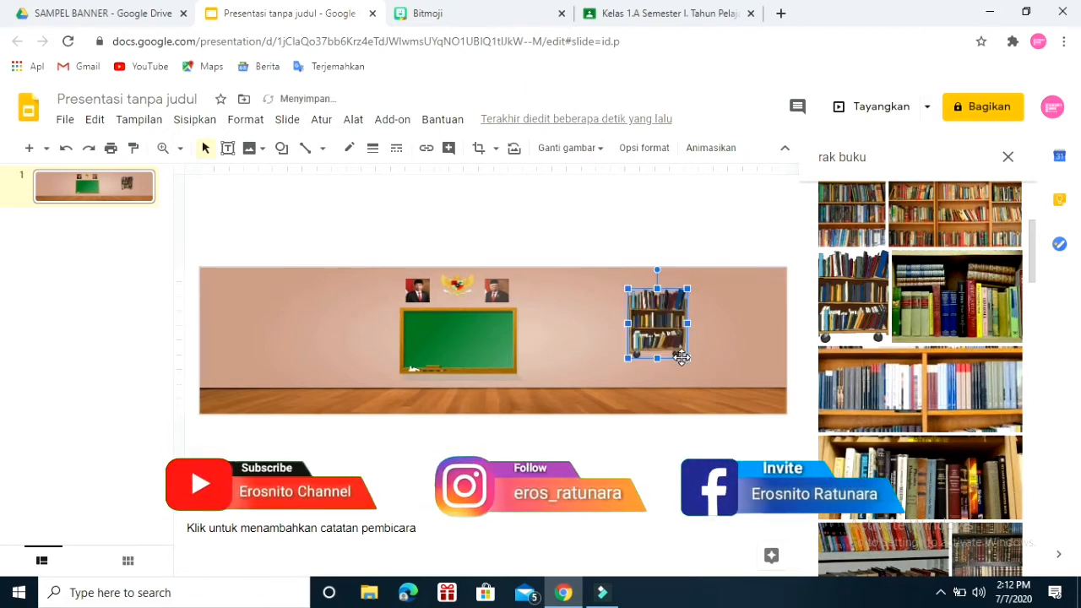
{"action": "left_click_drag", "start_coordinate": [663, 332], "coordinate": [671, 362]}
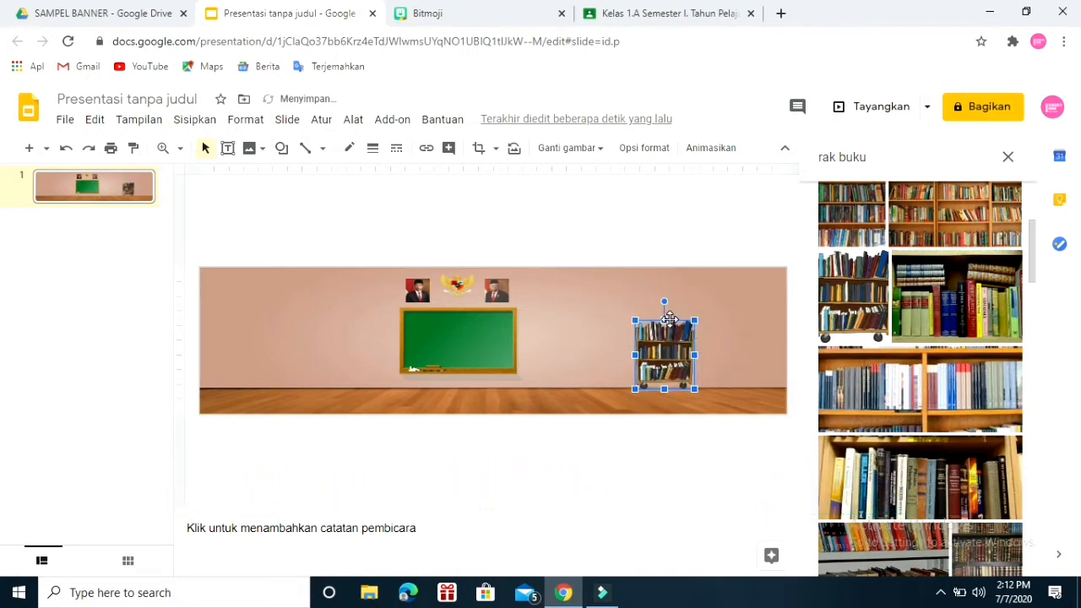
Step: Make the bookshelf slightly taller and wider, and move it closer to the right end of the wall
{"action": "left_click_drag", "start_coordinate": [663, 320], "coordinate": [661, 307]}
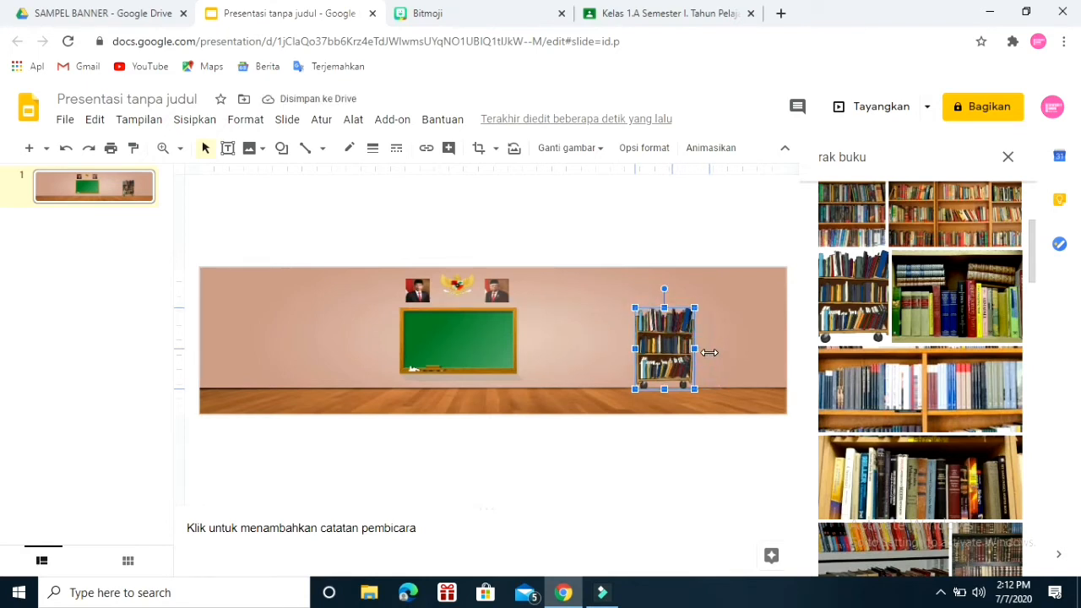
{"action": "left_click_drag", "start_coordinate": [692, 348], "coordinate": [704, 349]}
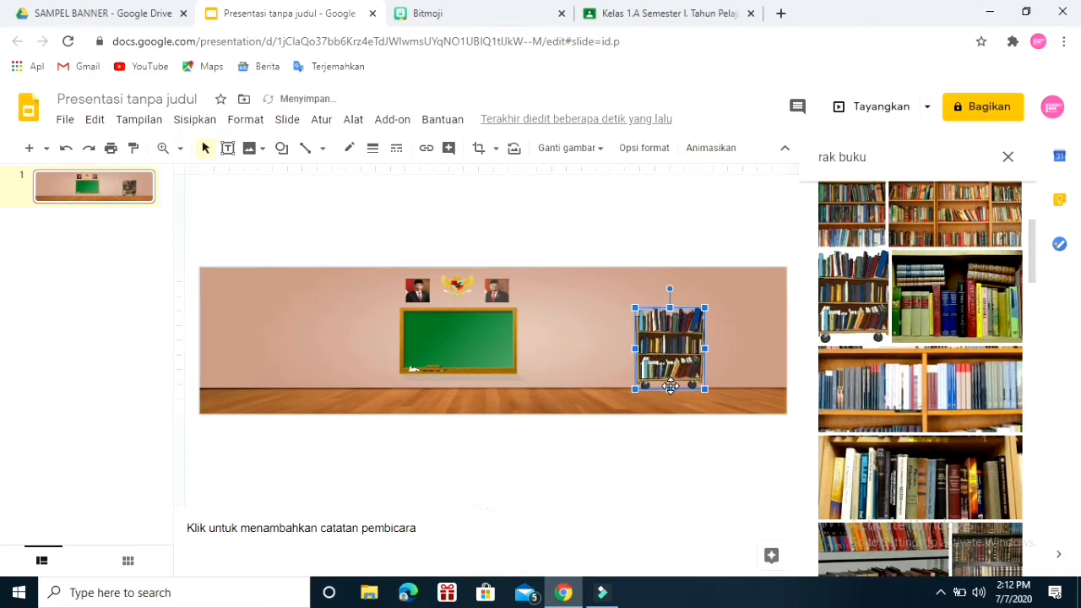
{"action": "left_click_drag", "start_coordinate": [672, 354], "coordinate": [706, 353]}
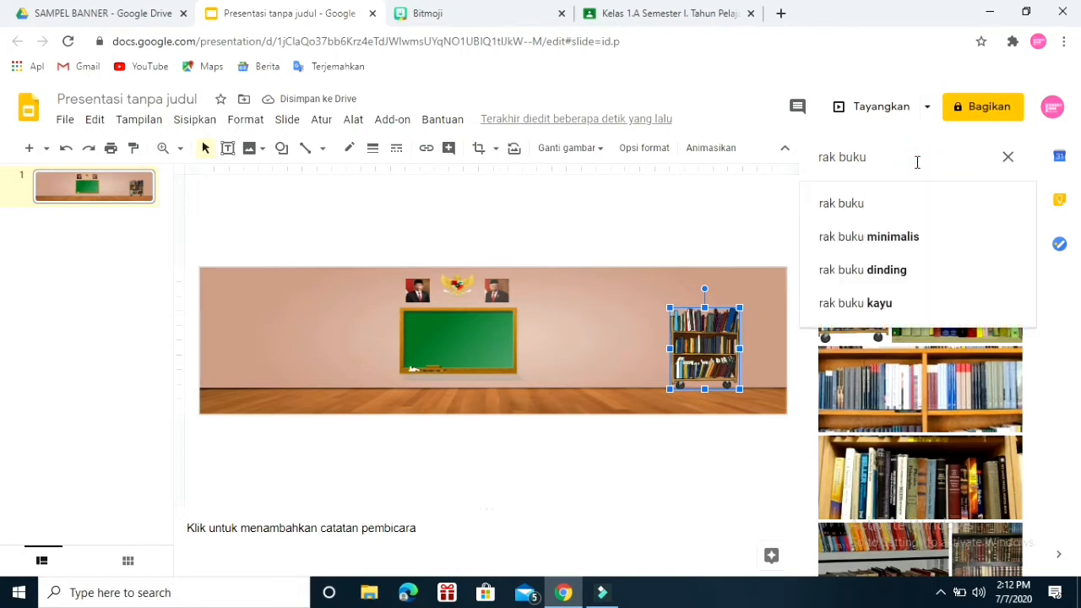
Step: Replace the image search term and search for "JAM DINDING"
{"action": "key", "text": "BackSpace"}
{"action": "key", "text": "BackSpace"}
{"action": "key", "text": "BackSpace"}
{"action": "key", "text": "BackSpace"}
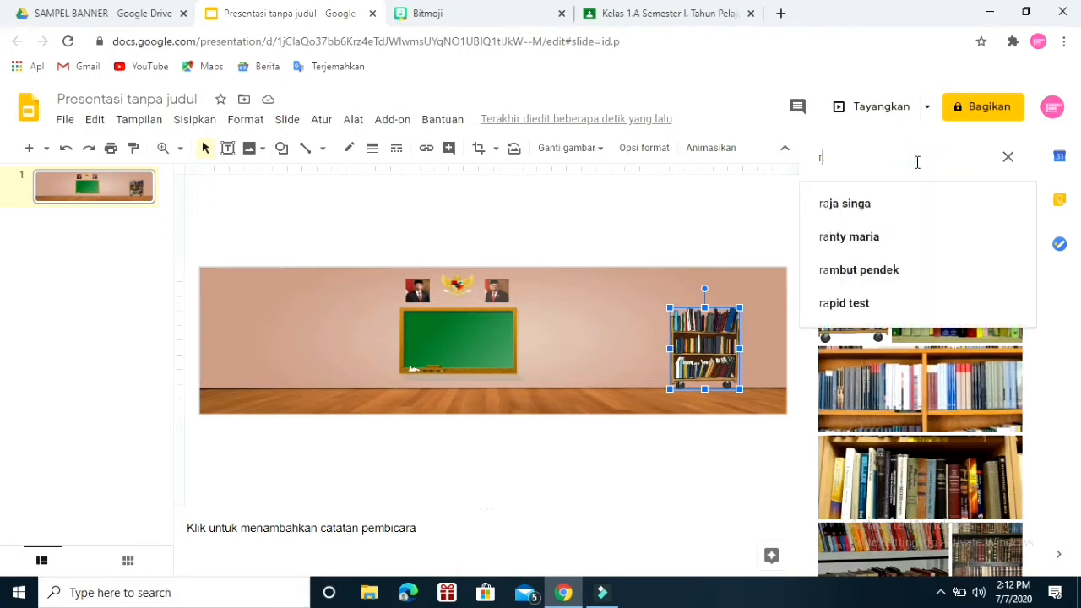
{"action": "key", "text": "BackSpace"}
{"action": "type", "text": "JAM "}
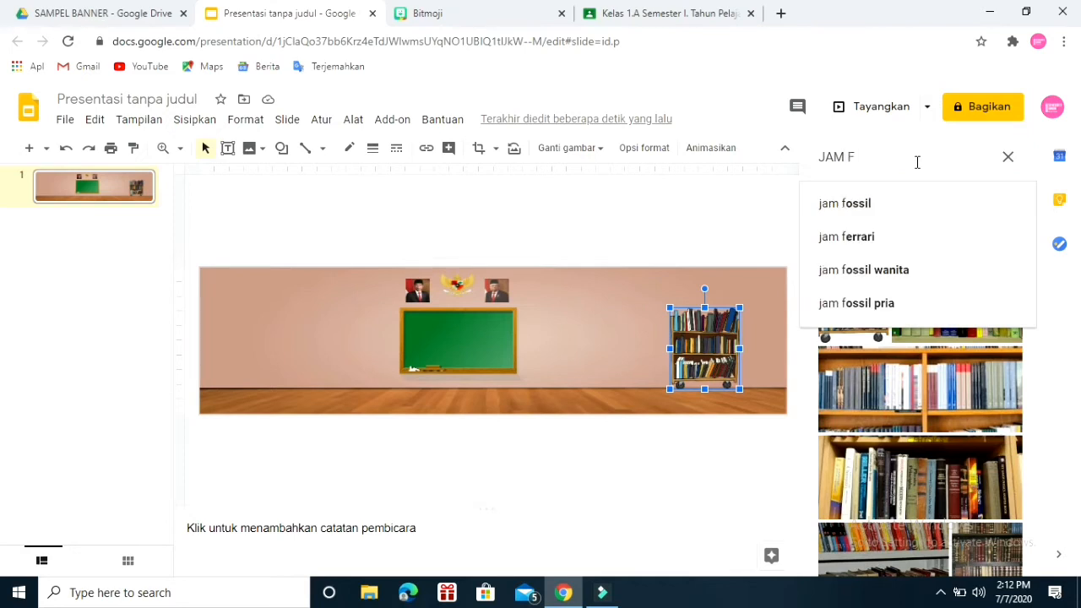
{"action": "type", "text": "DINDING"}
{"action": "key", "text": "Return"}
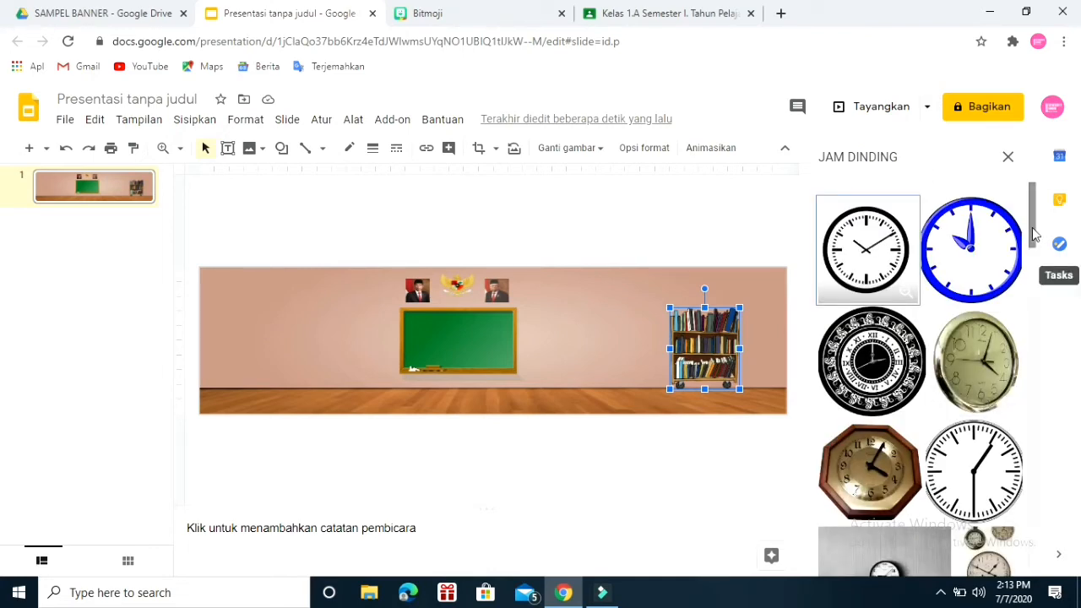
Step: Insert the round blue wall clock picture, enlarge it, and hang it high on the wall between the chalkboard and bookshelf
{"action": "left_click", "coordinate": [977, 266]}
{"action": "left_click_drag", "start_coordinate": [969, 266], "coordinate": [549, 258]}
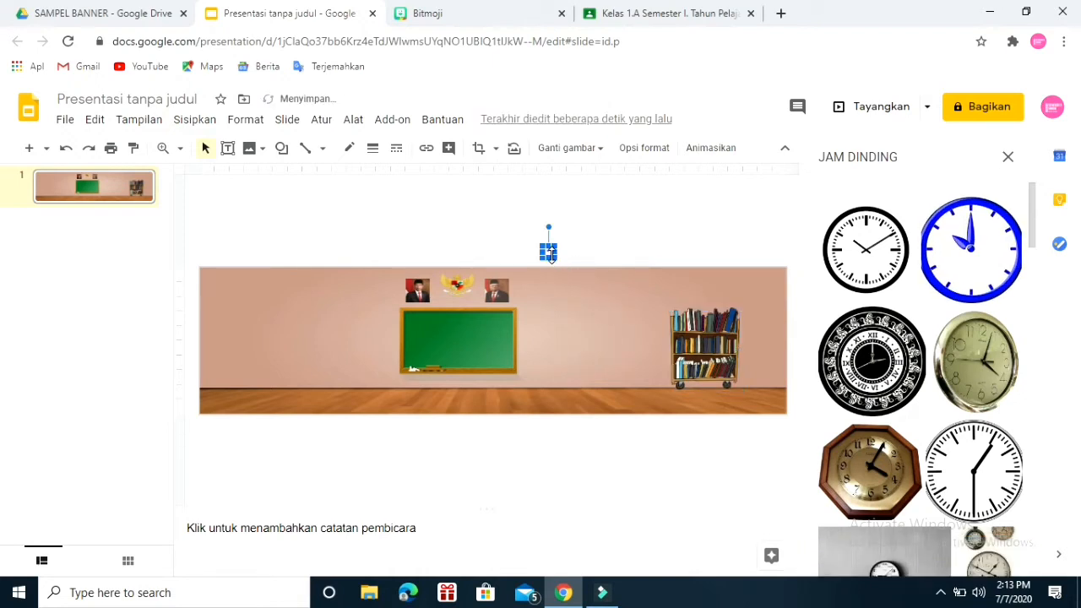
{"action": "left_click_drag", "start_coordinate": [557, 260], "coordinate": [598, 317]}
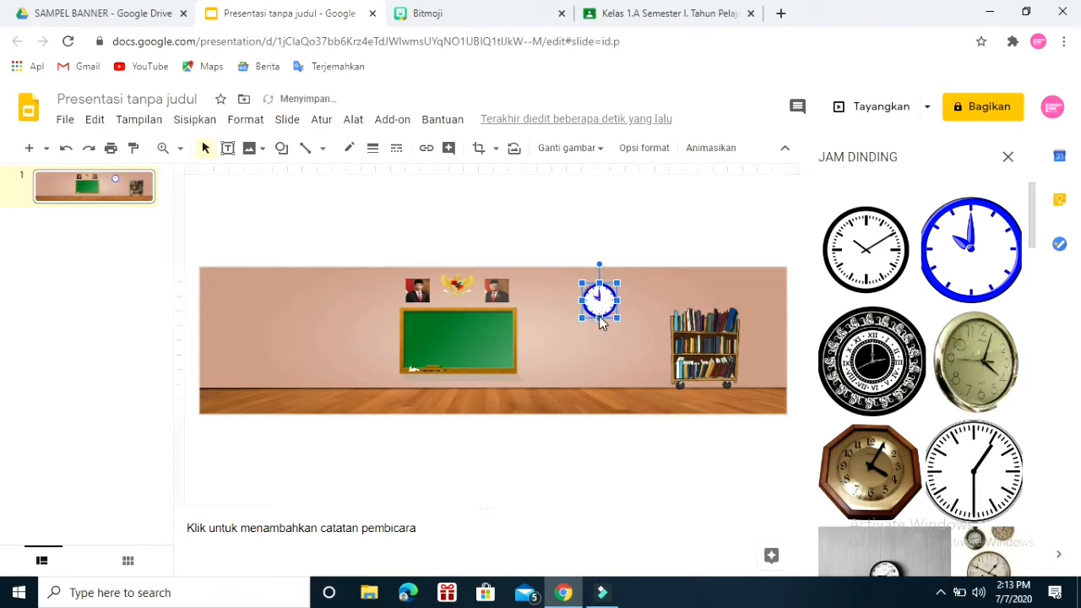
{"action": "left_click", "coordinate": [601, 345]}
Step: Clear the image search term and search for "KURSI TAMU"
{"action": "left_click", "coordinate": [912, 161]}
{"action": "key", "text": "BackSpace"}
{"action": "key", "text": "BackSpace"}
{"action": "key", "text": "BackSpace"}
{"action": "key", "text": "BackSpace"}
{"action": "key", "text": "BackSpace"}
{"action": "key", "text": "BackSpace"}
{"action": "key", "text": "BackSpace"}
{"action": "key", "text": "BackSpace"}
{"action": "key", "text": "BackSpace"}
{"action": "key", "text": "BackSpace"}
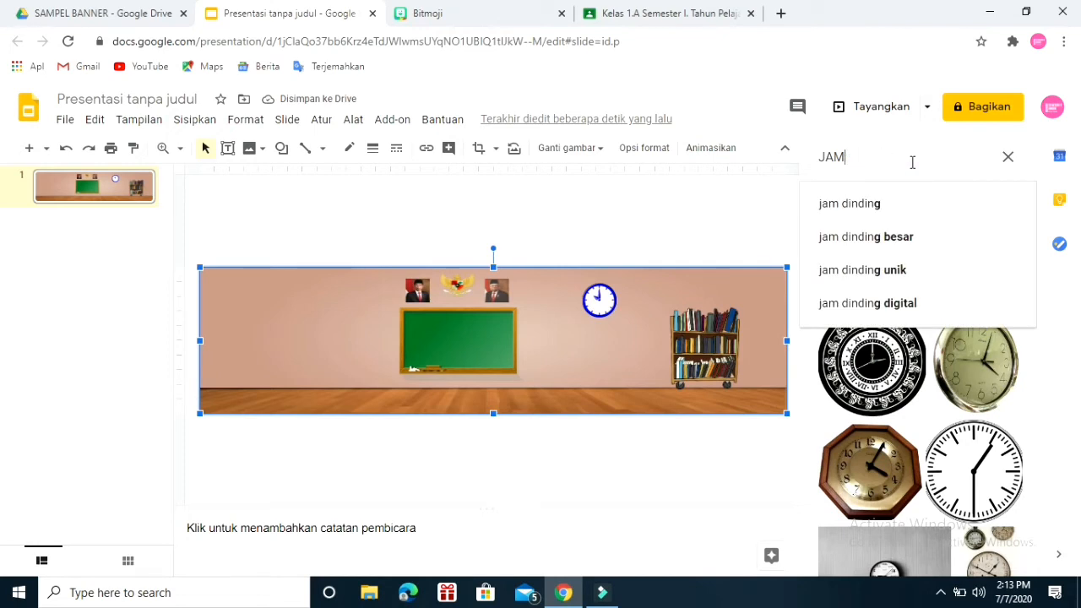
{"action": "type", "text": "KUR"}
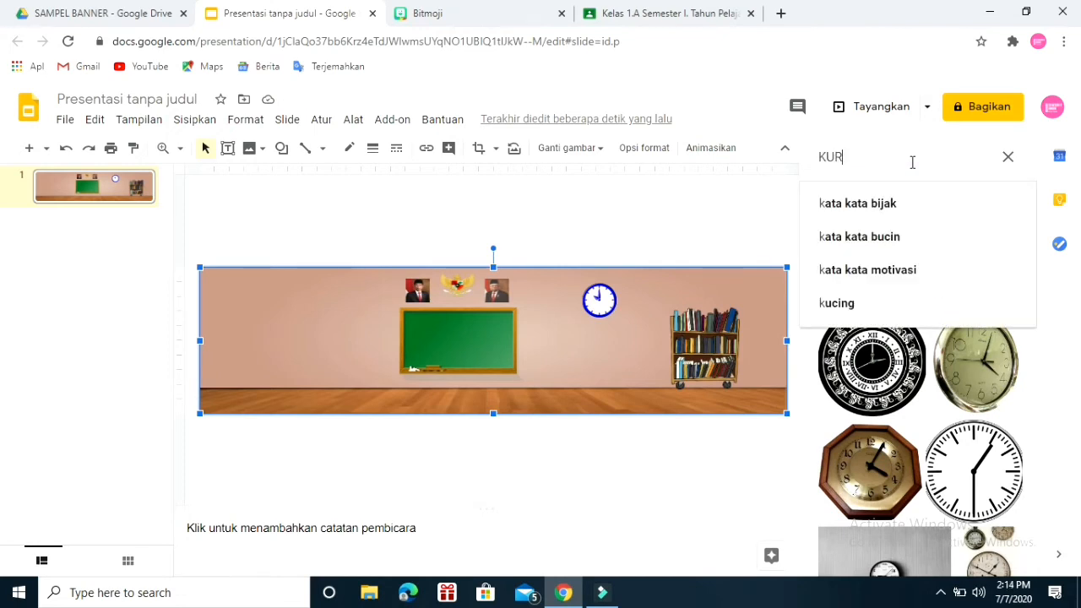
{"action": "type", "text": "SI TA"}
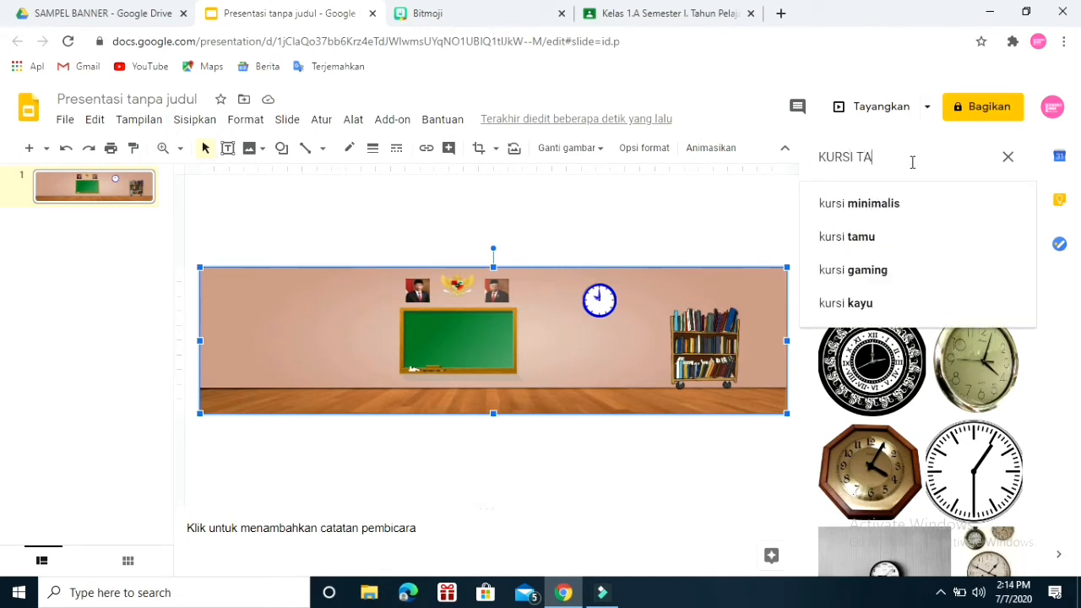
{"action": "type", "text": "MU"}
{"action": "key", "text": "Return"}
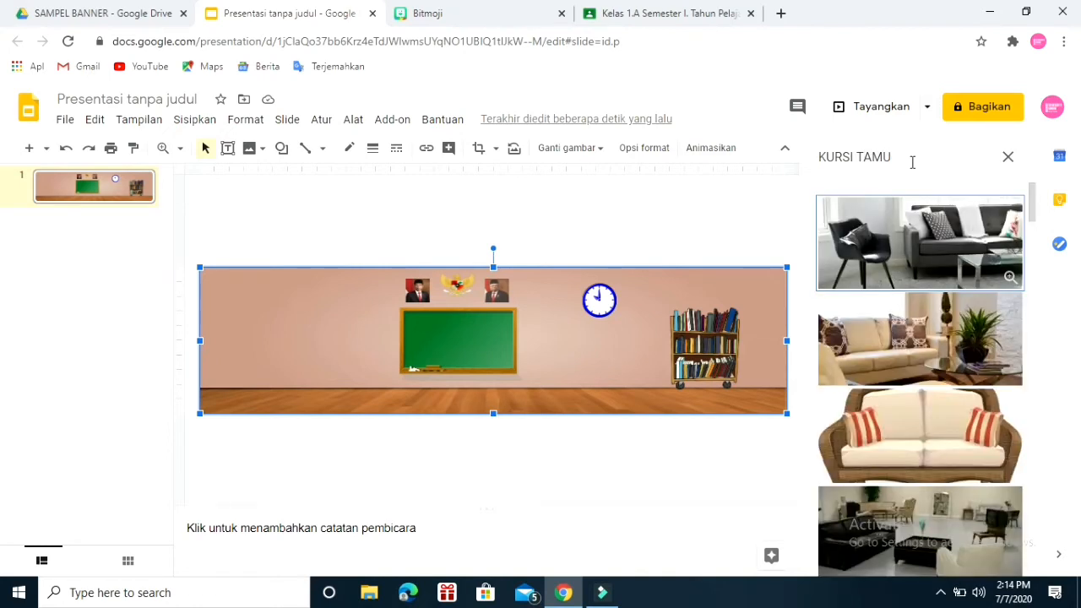
Step: Insert the wicker sofa with striped red pillows, enlarge it, and stand it on the floor line below the clock
{"action": "left_click", "coordinate": [924, 441]}
{"action": "left_click_drag", "start_coordinate": [925, 448], "coordinate": [524, 309]}
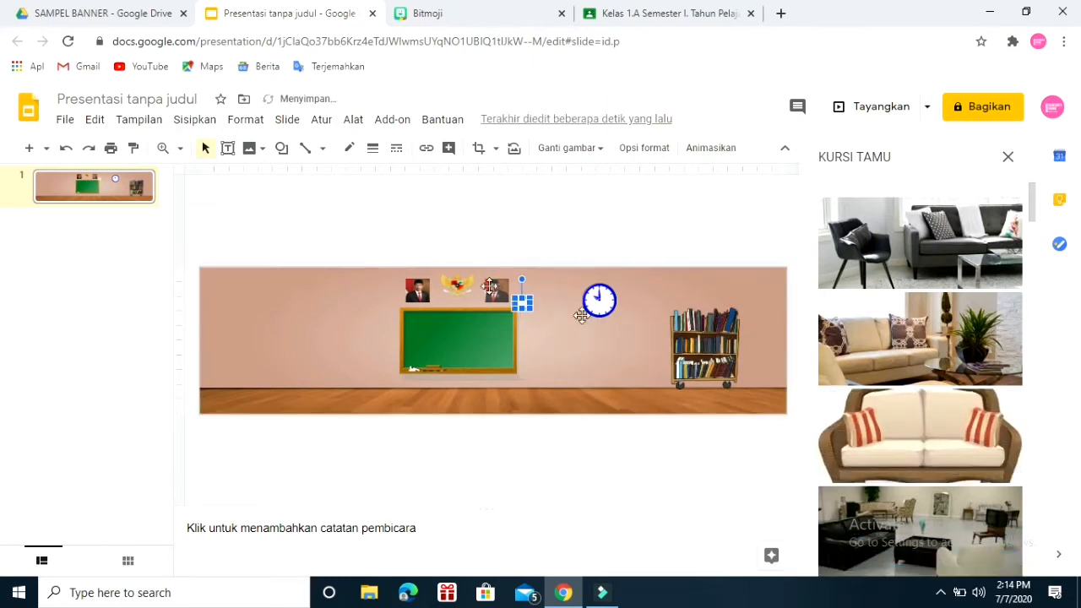
{"action": "left_click_drag", "start_coordinate": [533, 314], "coordinate": [599, 372]}
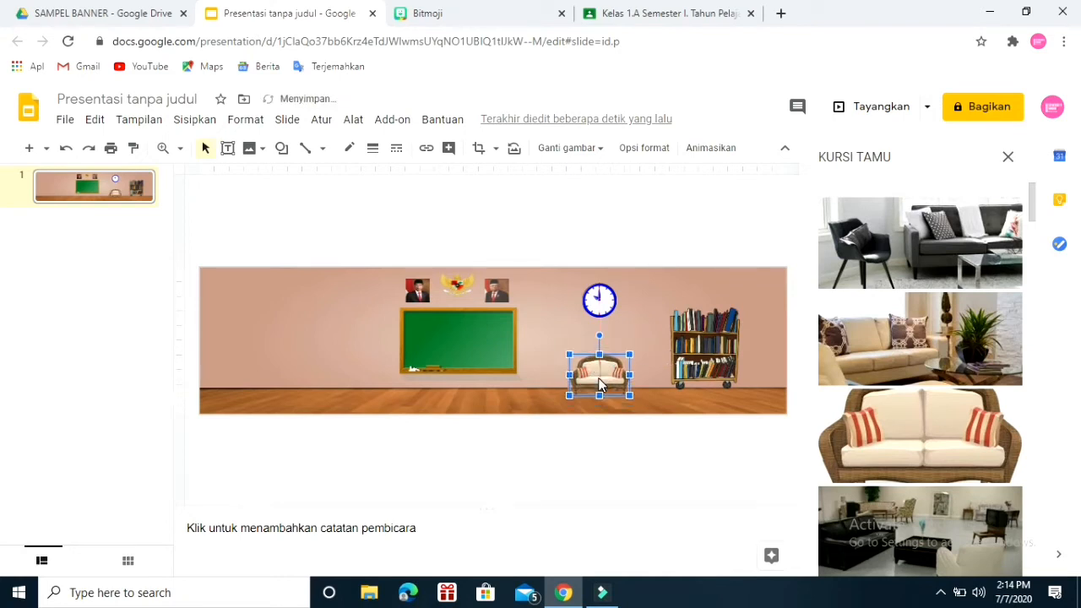
{"action": "left_click", "coordinate": [705, 399]}
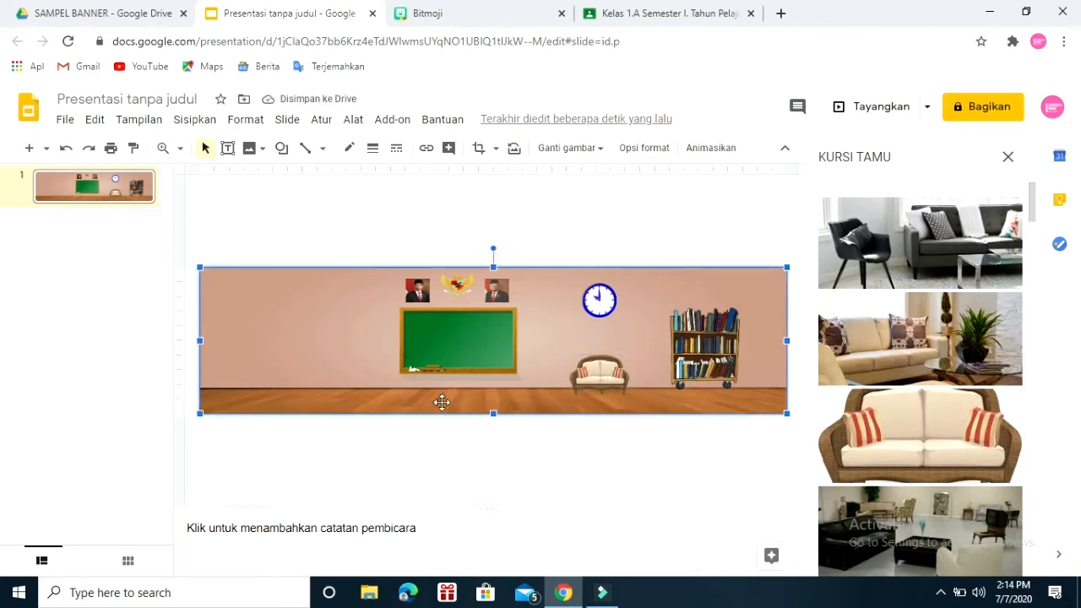
Step: Search the web images for "bendera merah putih png" and look through the flag pictures
{"action": "left_click", "coordinate": [831, 169]}
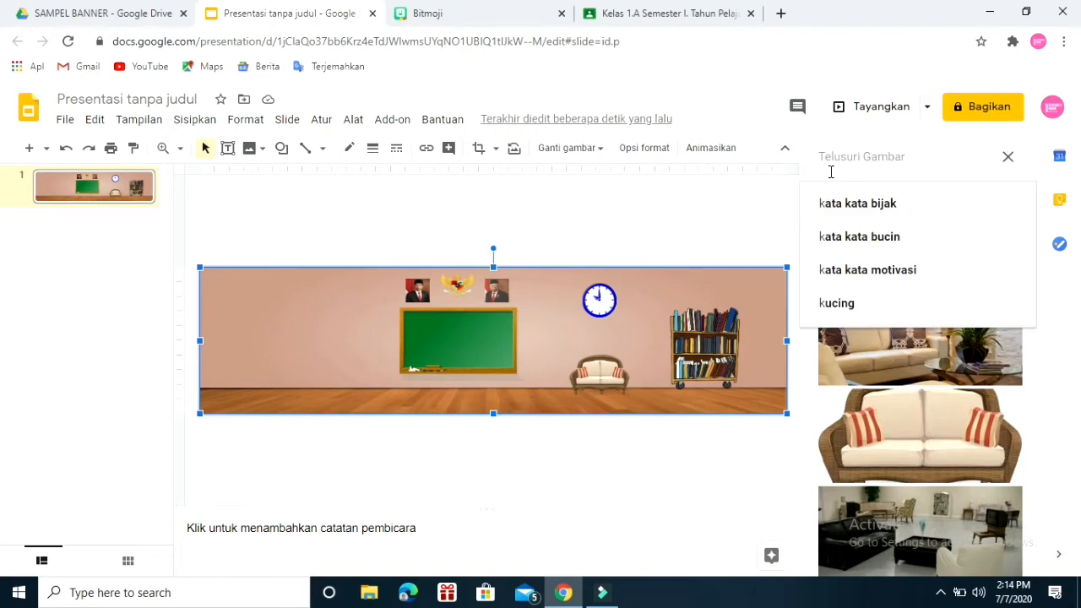
{"action": "type", "text": "BENDERA MERAH"}
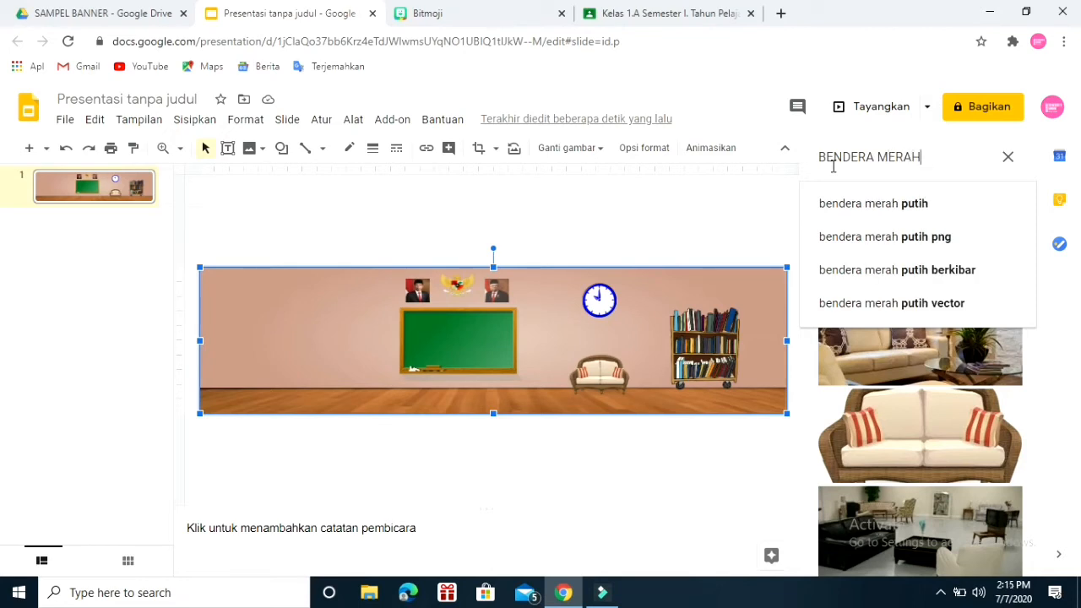
{"action": "left_click", "coordinate": [897, 252]}
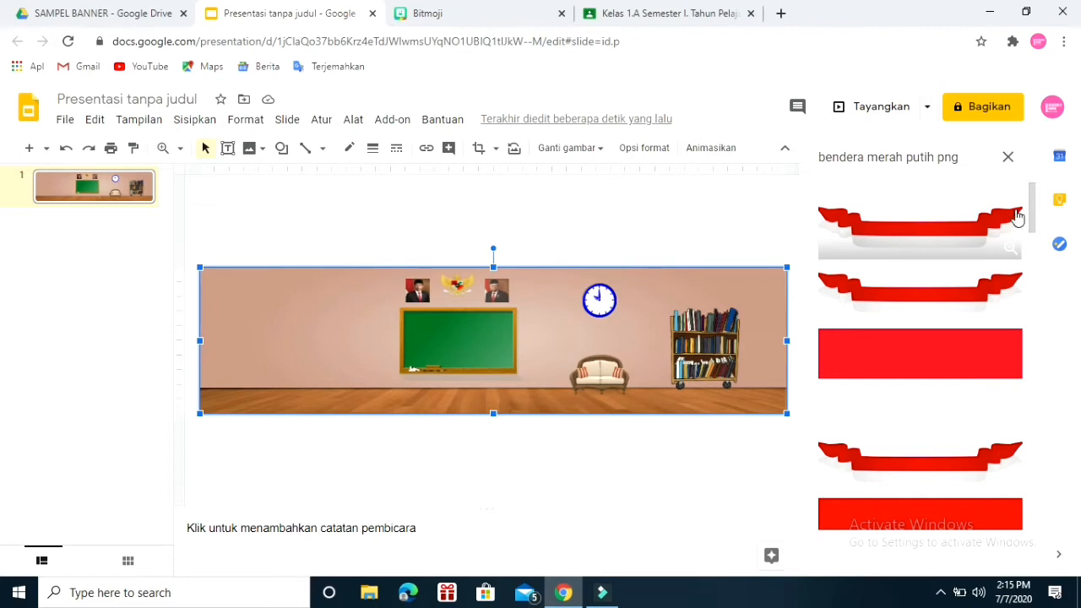
{"action": "scroll", "coordinate": [1030, 198], "scroll_direction": "down", "scroll_amount": 3}
{"action": "scroll", "coordinate": [1025, 206], "scroll_direction": "up", "scroll_amount": 3}
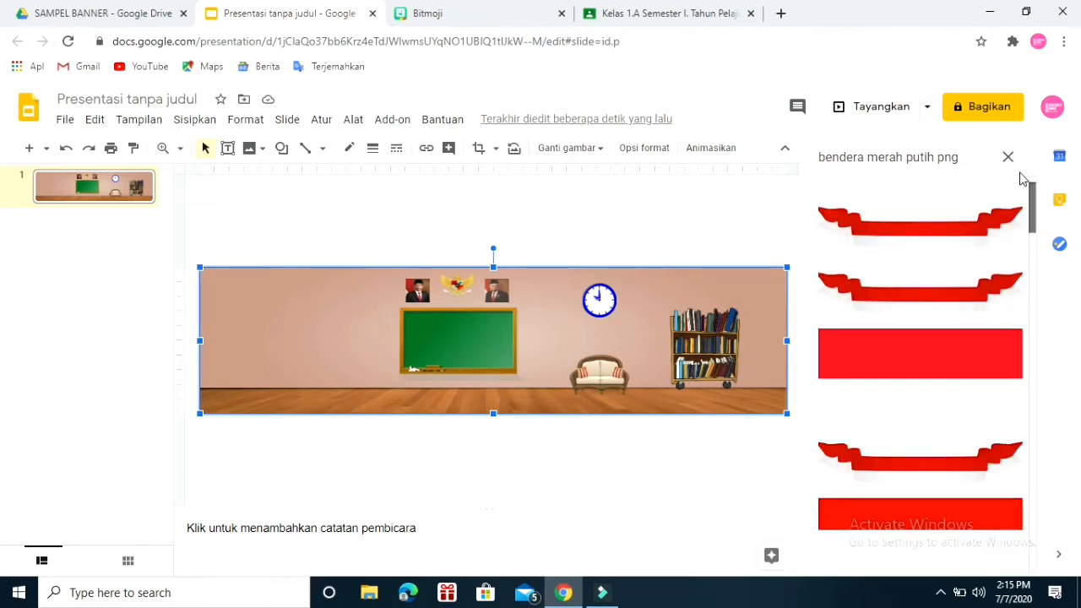
{"action": "left_click", "coordinate": [193, 127]}
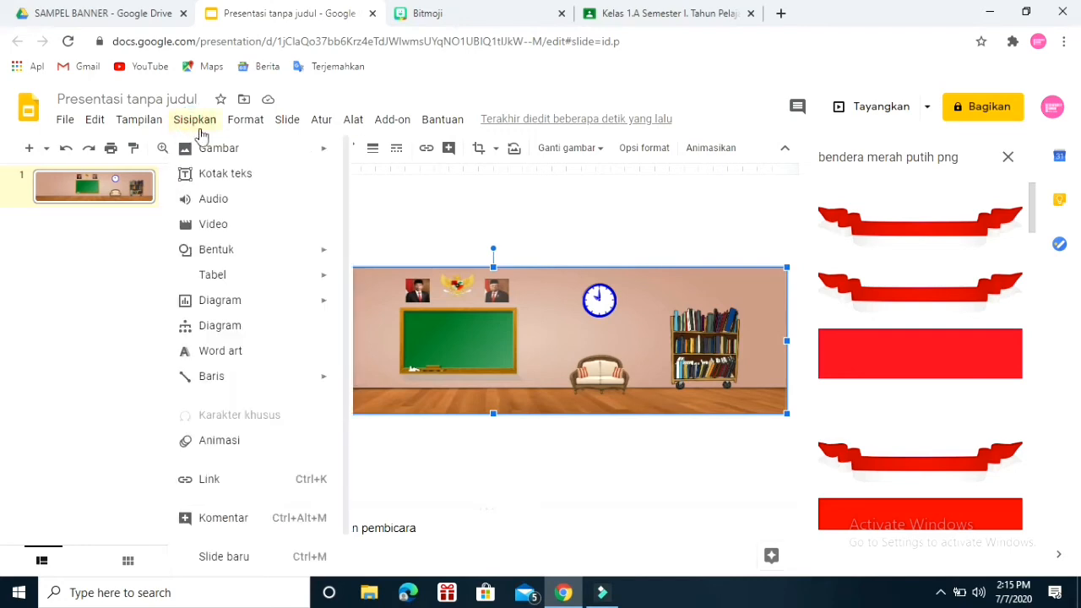
{"action": "mouse_move", "coordinate": [215, 151]}
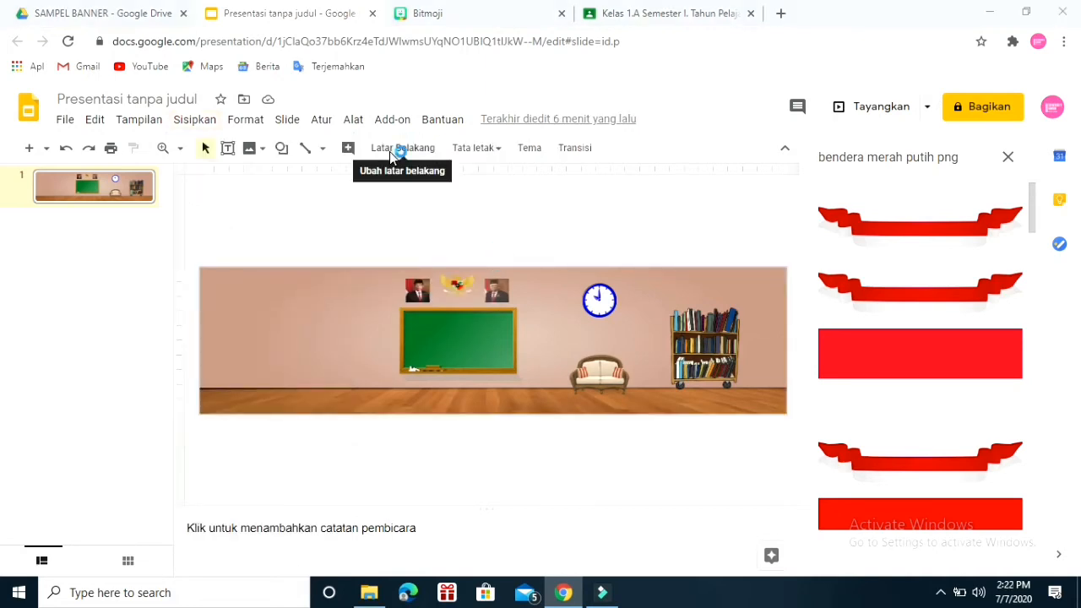
{"action": "left_click", "coordinate": [389, 151]}
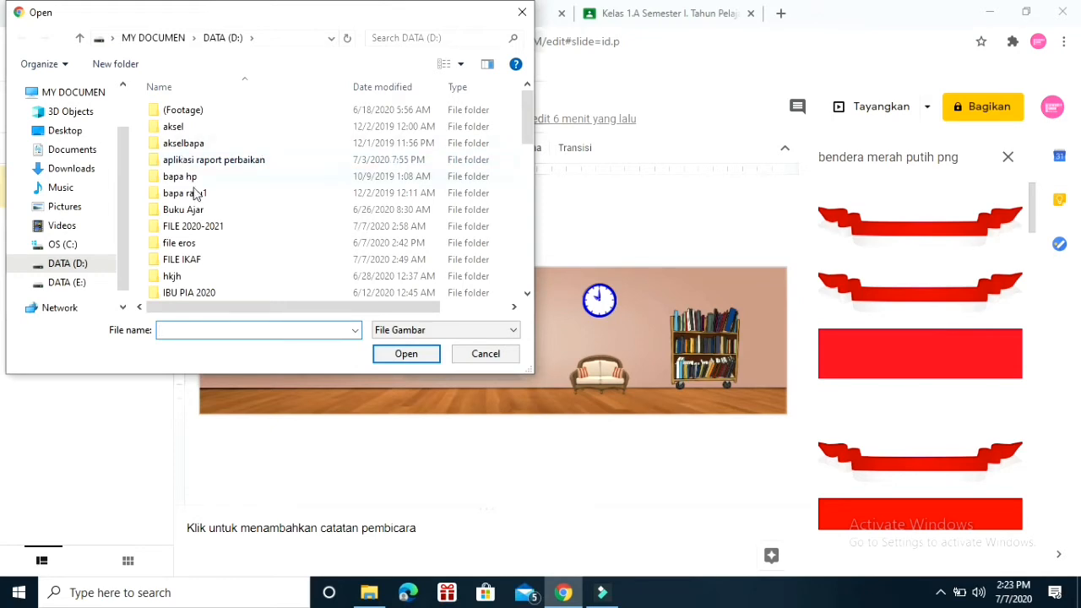
{"action": "left_click_drag", "start_coordinate": [124, 205], "coordinate": [121, 144]}
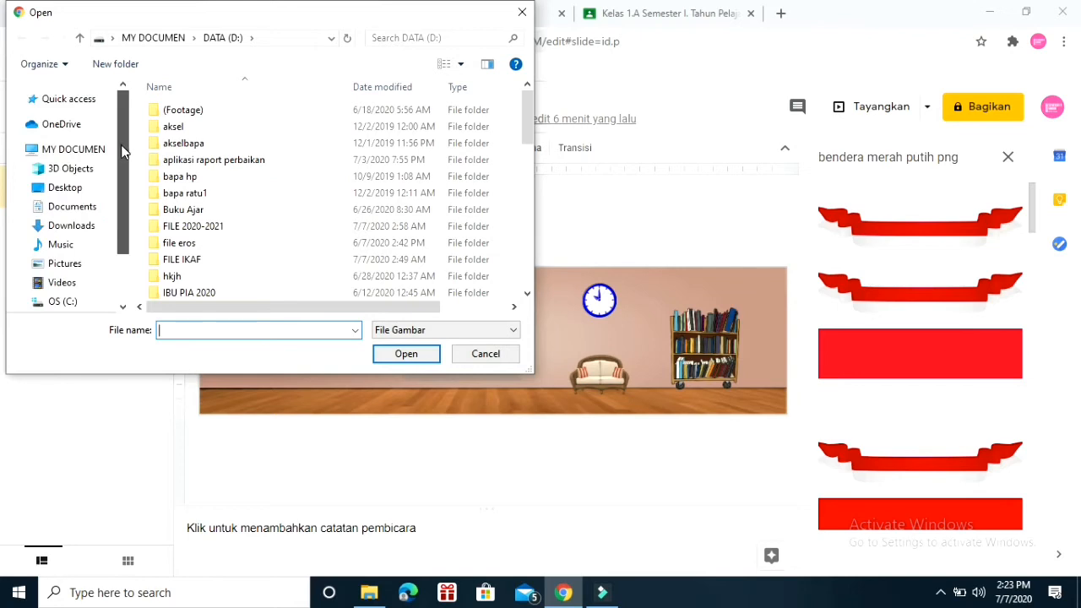
{"action": "left_click", "coordinate": [88, 227]}
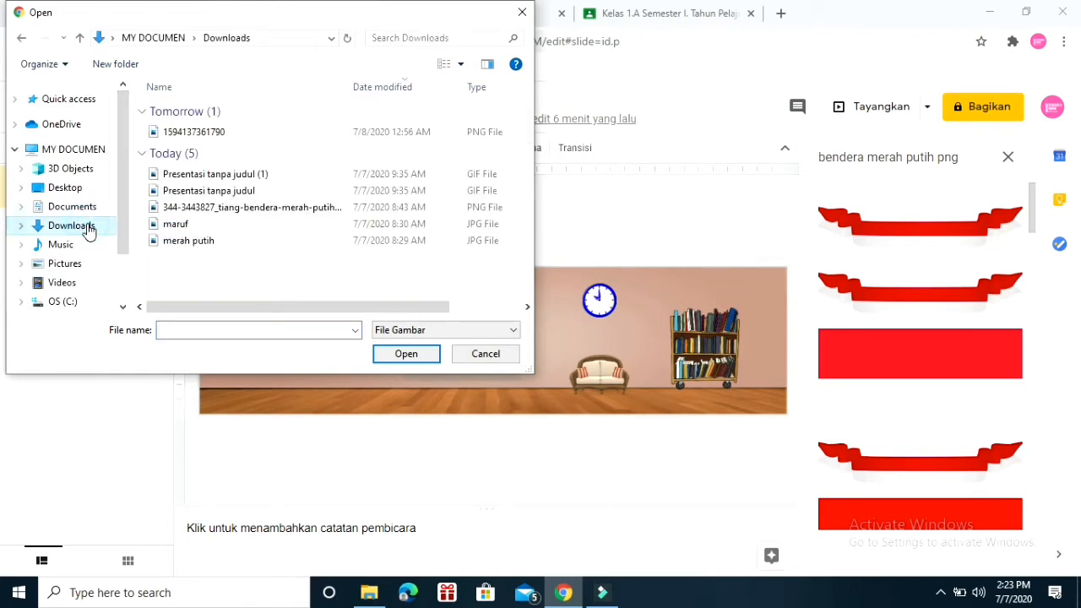
{"action": "left_click", "coordinate": [266, 133]}
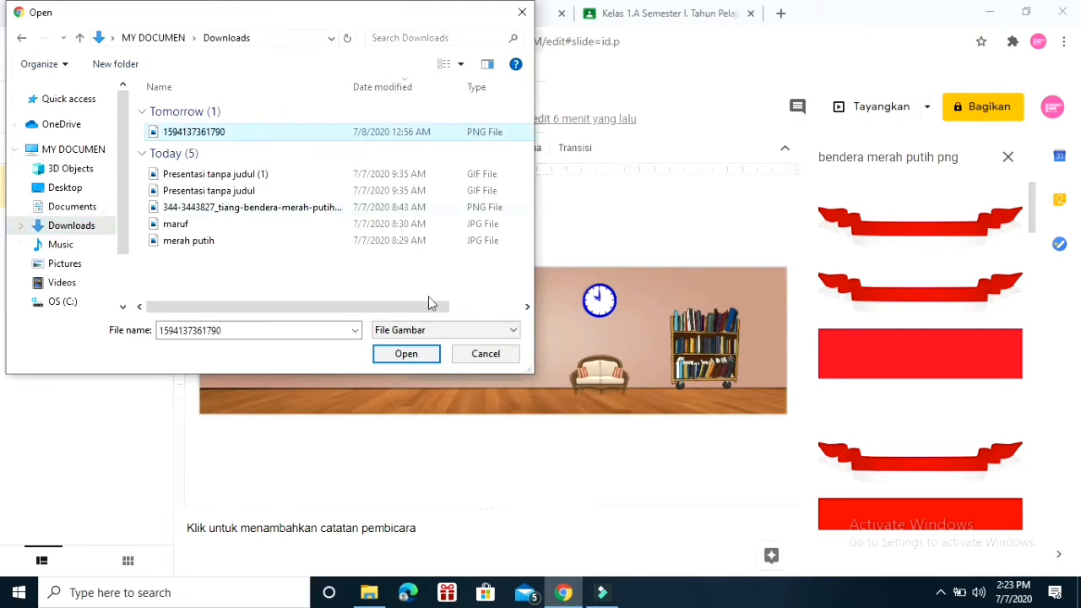
{"action": "left_click", "coordinate": [416, 355]}
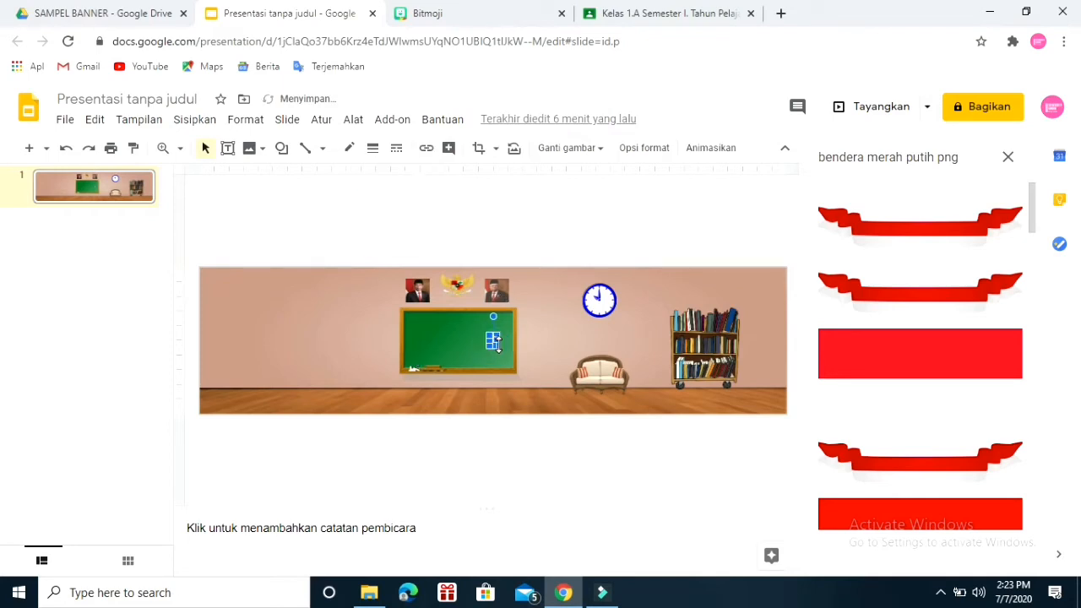
Step: Enlarge the uploaded flag, stand it on the floor to the left of the chalkboard, and adjust its width
{"action": "mouse_move", "coordinate": [496, 347]}
{"action": "left_mouse_down"}
{"action": "mouse_move", "coordinate": [502, 381]}
{"action": "mouse_move", "coordinate": [507, 355]}
{"action": "left_mouse_up"}
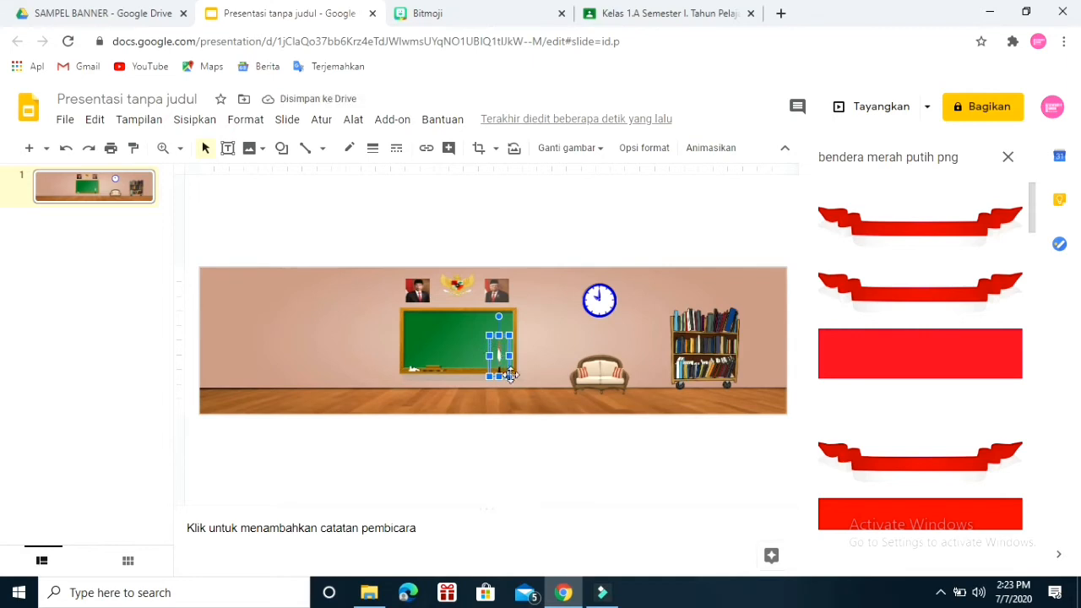
{"action": "left_click_drag", "start_coordinate": [510, 377], "coordinate": [538, 396]}
{"action": "left_click_drag", "start_coordinate": [475, 375], "coordinate": [361, 340]}
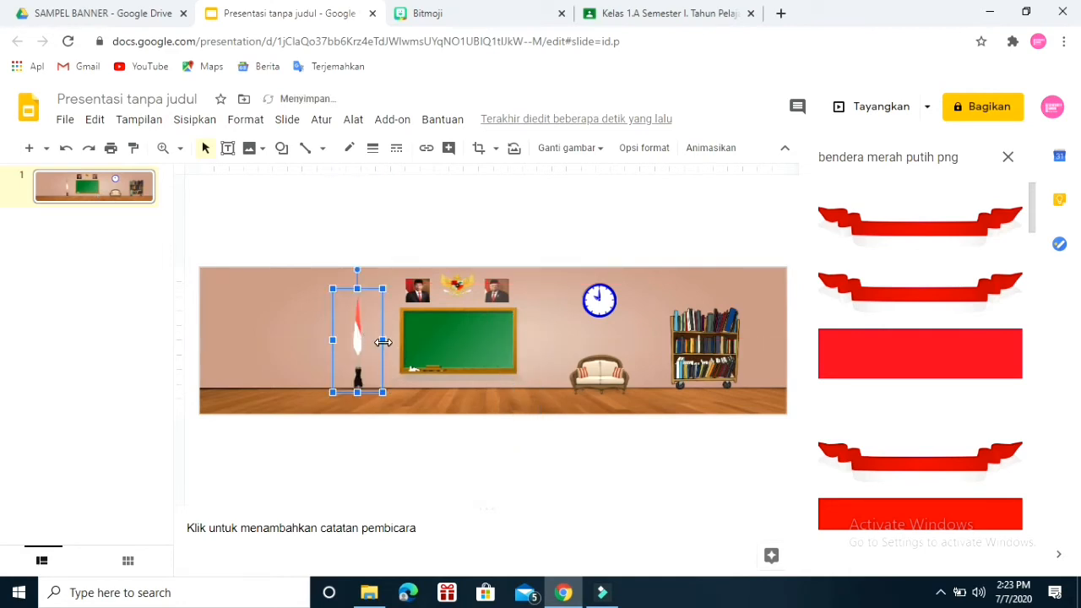
{"action": "left_click_drag", "start_coordinate": [383, 340], "coordinate": [378, 351]}
{"action": "left_click", "coordinate": [526, 387]}
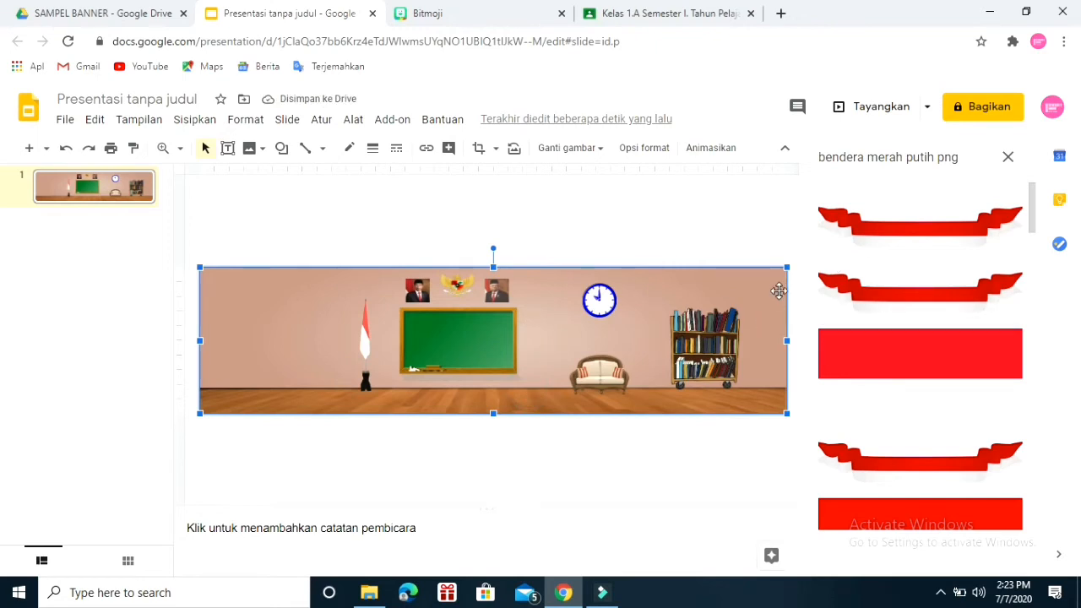
Step: Make the flag slightly taller and wider
{"action": "left_click", "coordinate": [367, 336]}
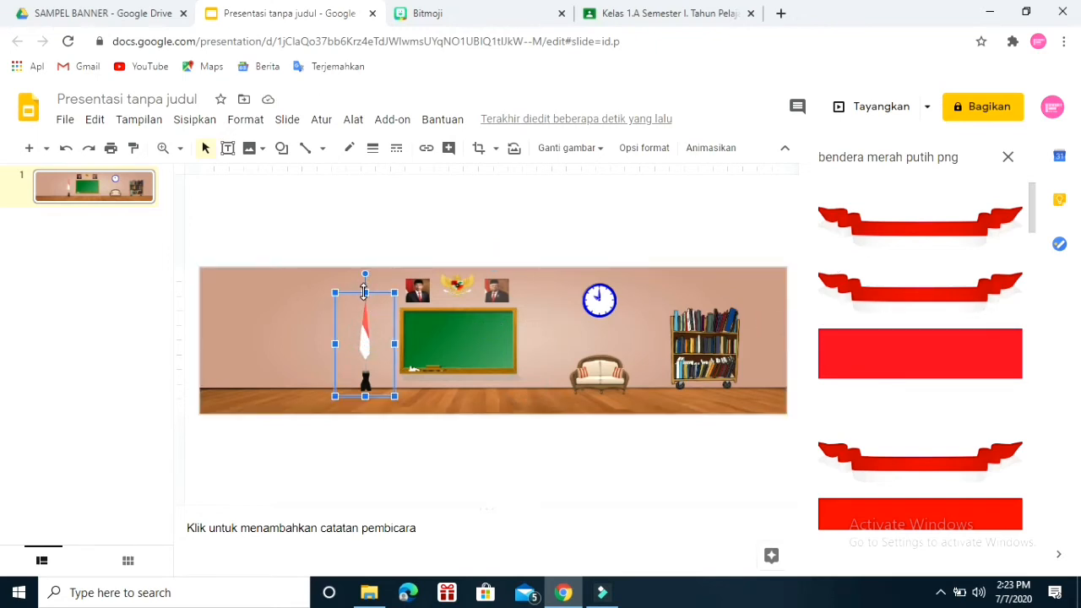
{"action": "left_click_drag", "start_coordinate": [364, 291], "coordinate": [365, 286]}
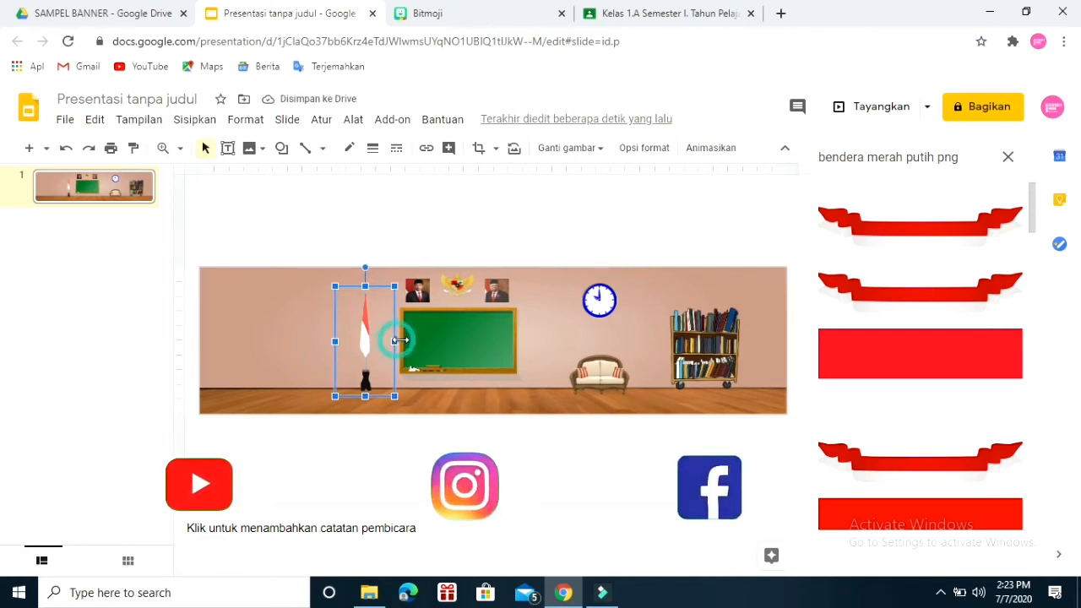
{"action": "left_click_drag", "start_coordinate": [396, 341], "coordinate": [403, 340]}
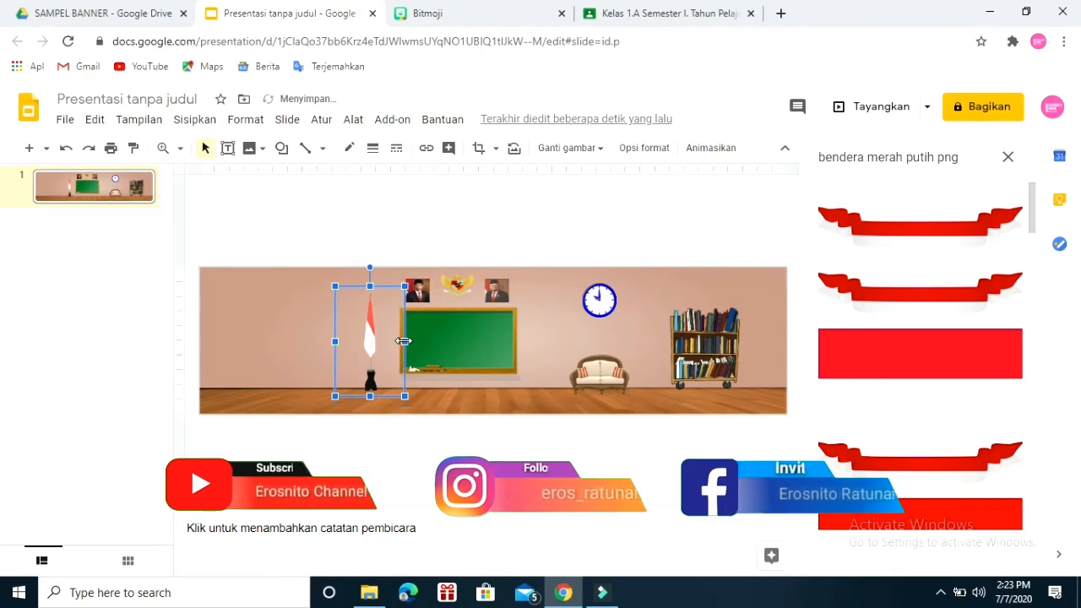
{"action": "left_click", "coordinate": [536, 387]}
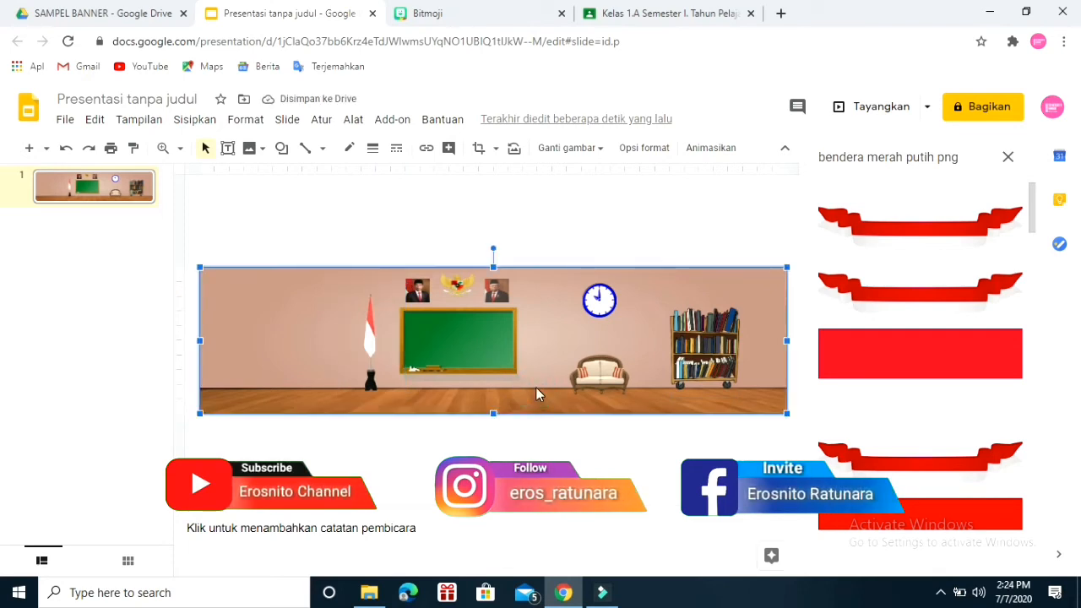
Step: Close the image search and paste three copies of the banner slide below the original
{"action": "left_click", "coordinate": [1010, 158]}
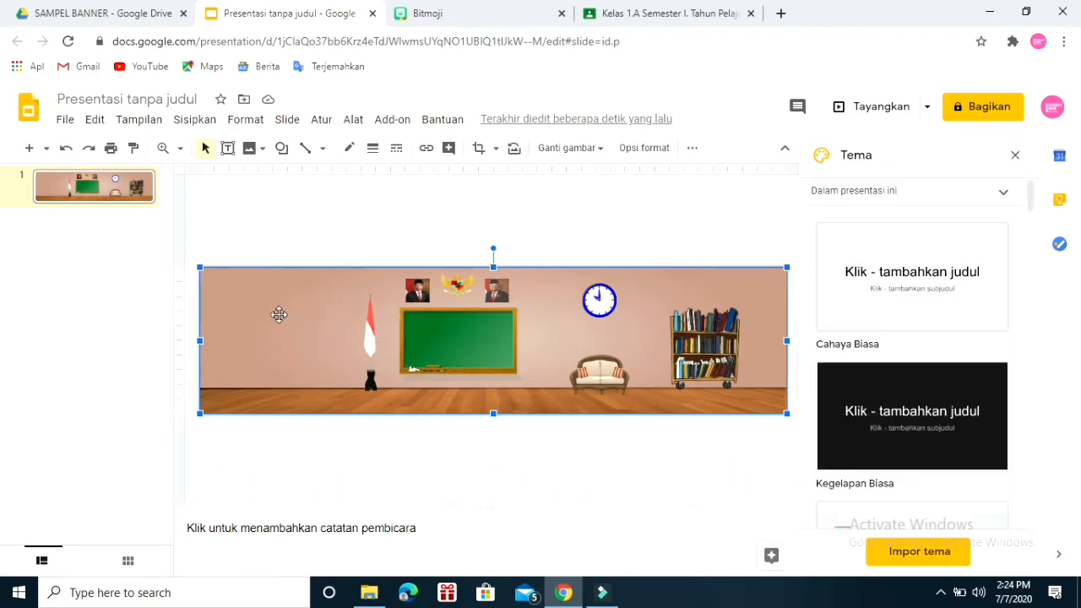
{"action": "left_click", "coordinate": [87, 267]}
{"action": "left_click", "coordinate": [90, 185]}
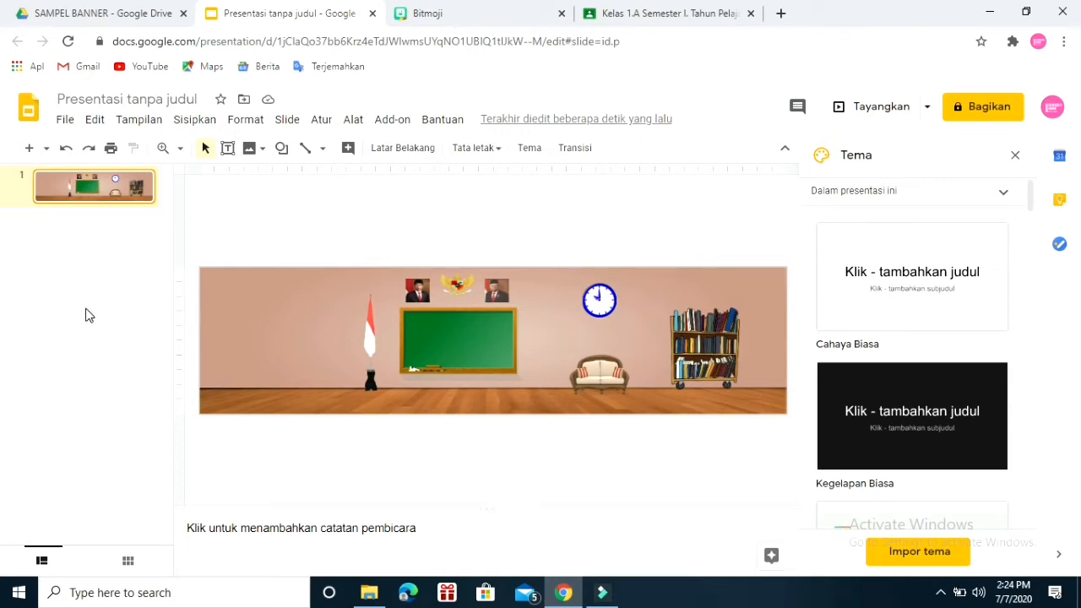
{"action": "left_click", "coordinate": [91, 269]}
{"action": "key", "text": "ctrl+v"}
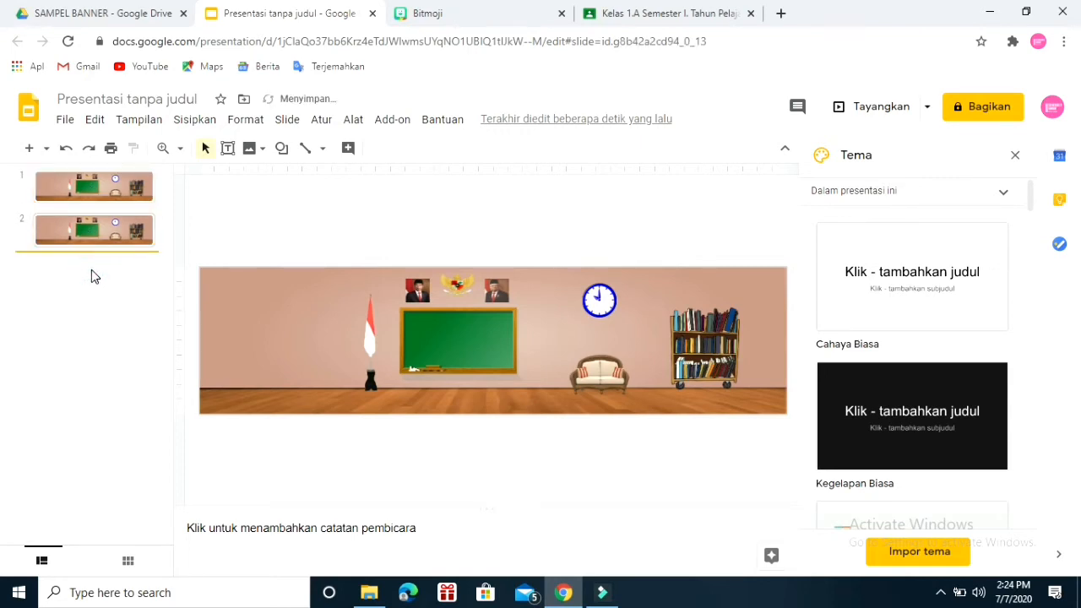
{"action": "key", "text": "ctrl+v"}
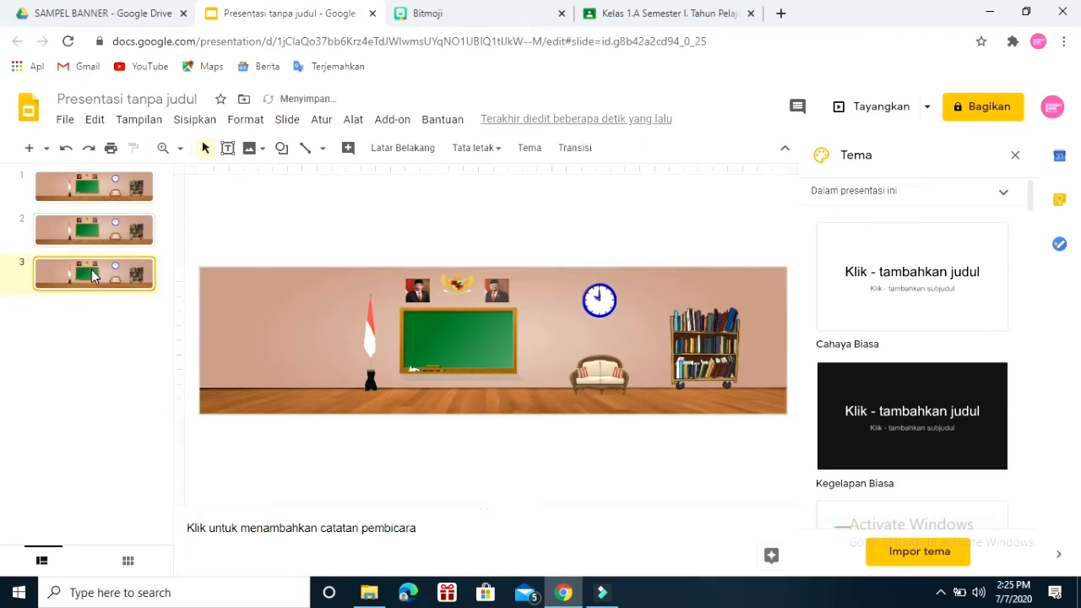
{"action": "key", "text": "ctrl+v"}
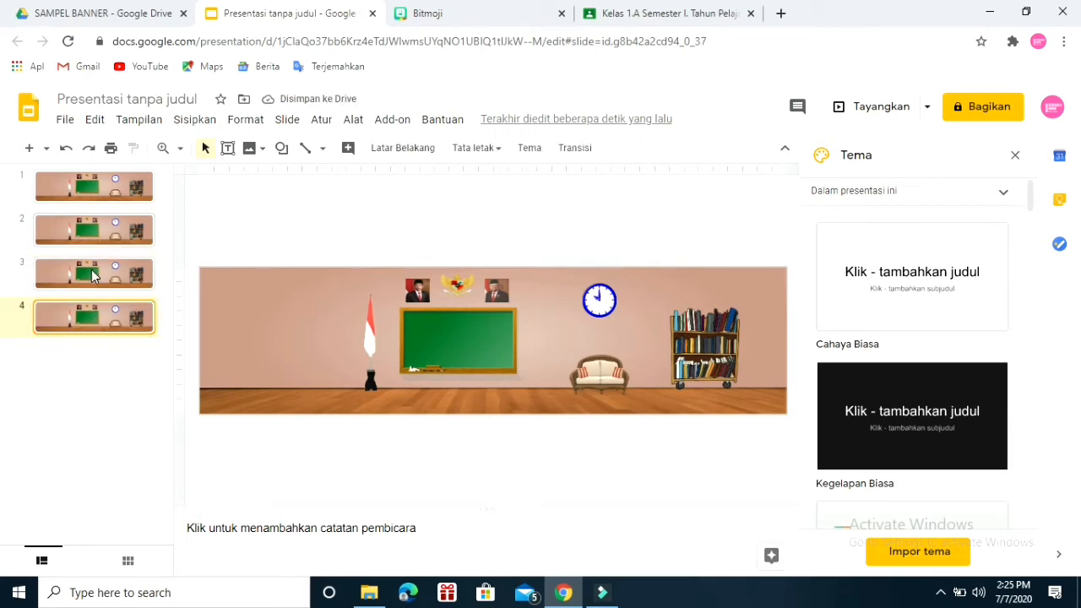
Step: Paste two more copies of the banner slide at the end of the presentation
{"action": "key", "text": "ctrl+v"}
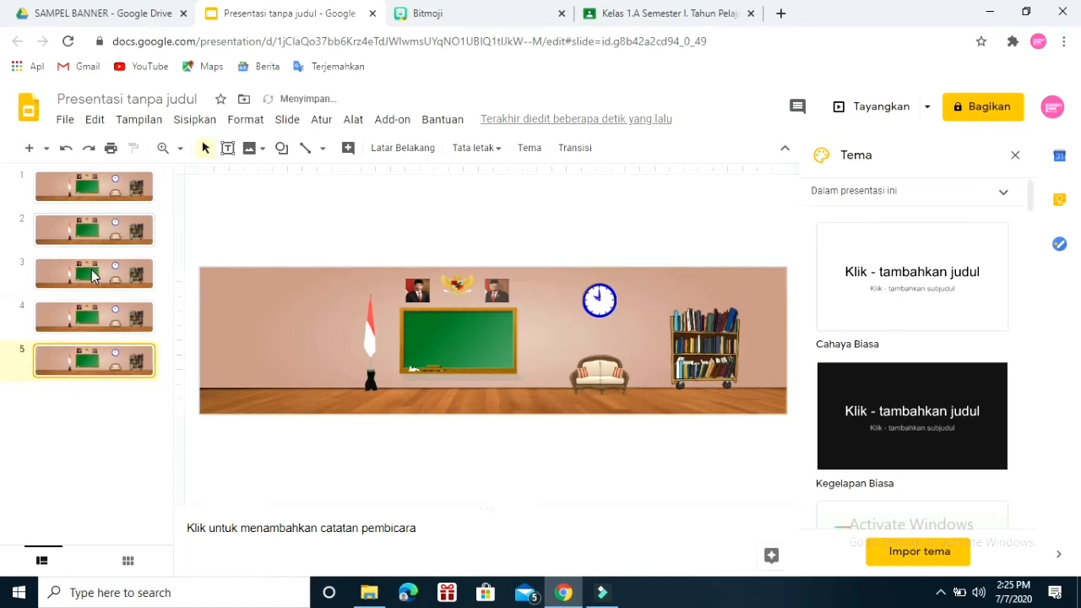
{"action": "key", "text": "ctrl+v"}
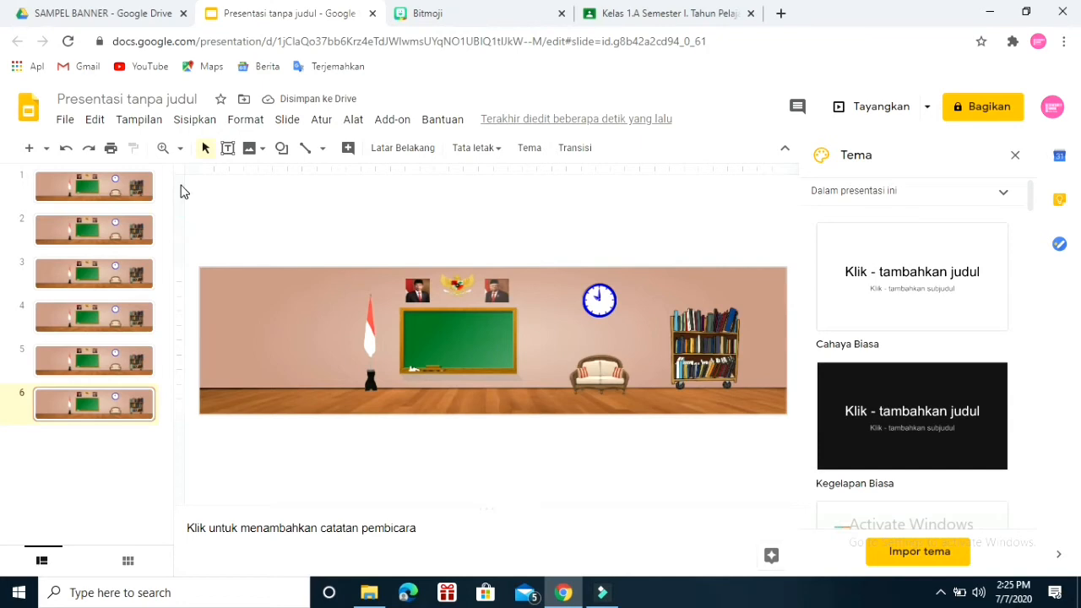
Step: Insert the Bitmoji leaning in with an outstretched waving hand near the left edge of slide 1's banner
{"action": "left_click", "coordinate": [1012, 42]}
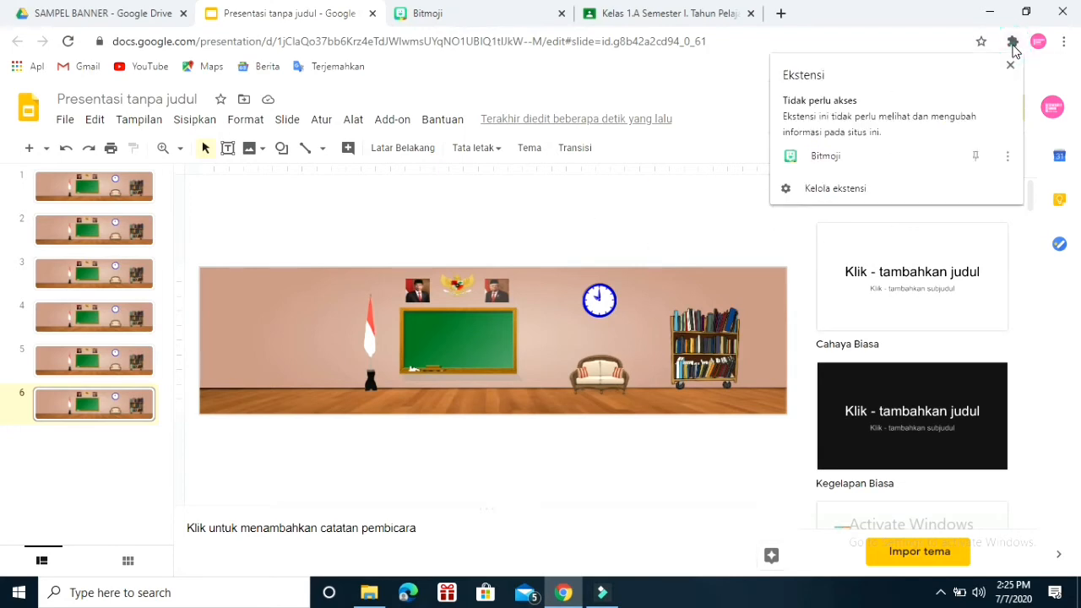
{"action": "left_click", "coordinate": [869, 162]}
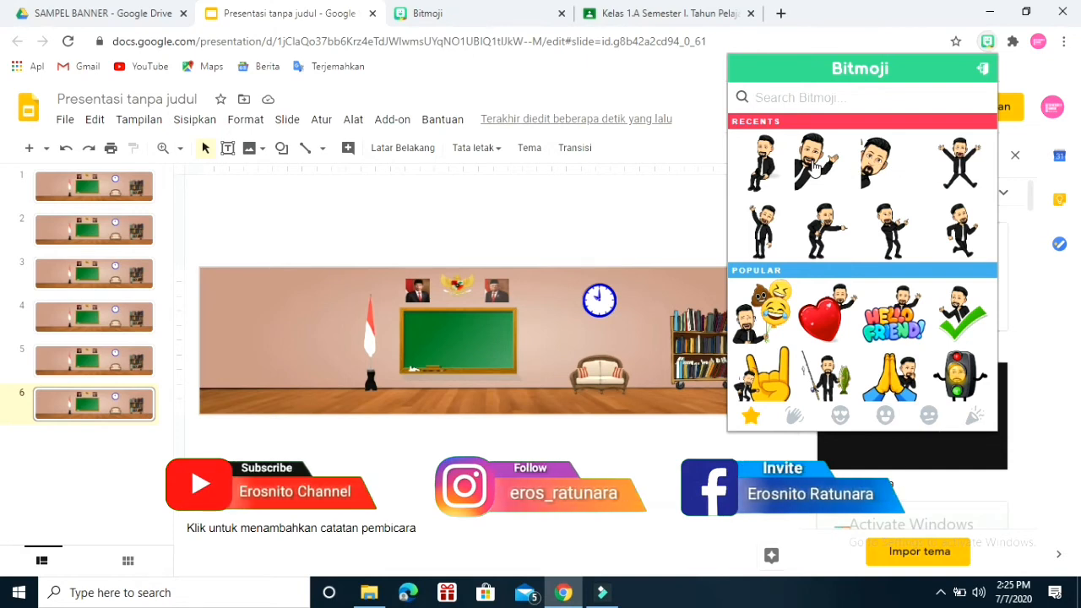
{"action": "left_click", "coordinate": [112, 186]}
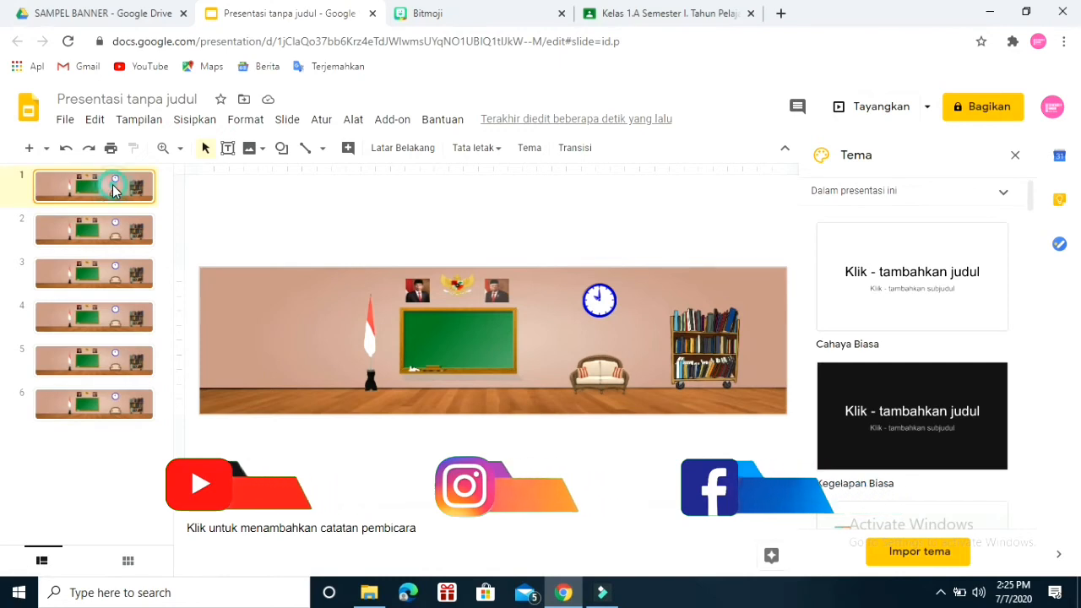
{"action": "left_click", "coordinate": [1012, 42]}
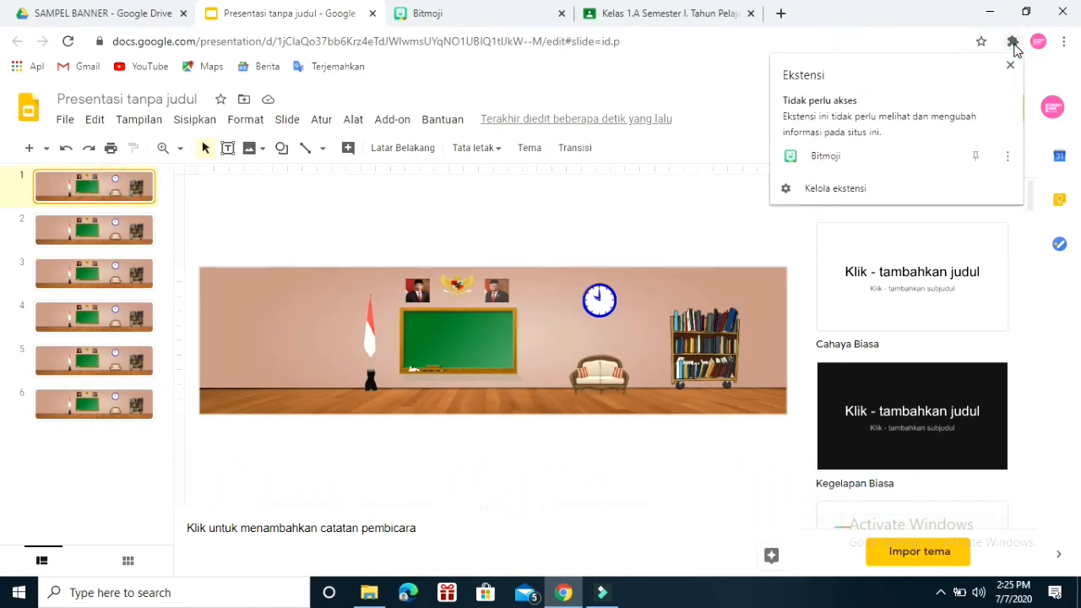
{"action": "left_click", "coordinate": [846, 159]}
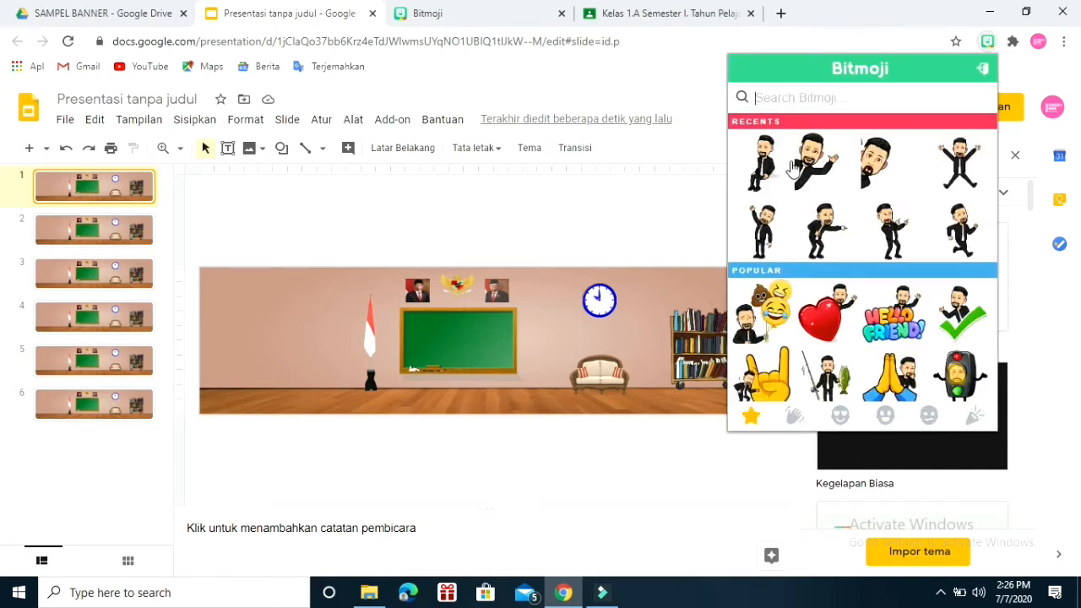
{"action": "left_click_drag", "start_coordinate": [821, 167], "coordinate": [223, 344]}
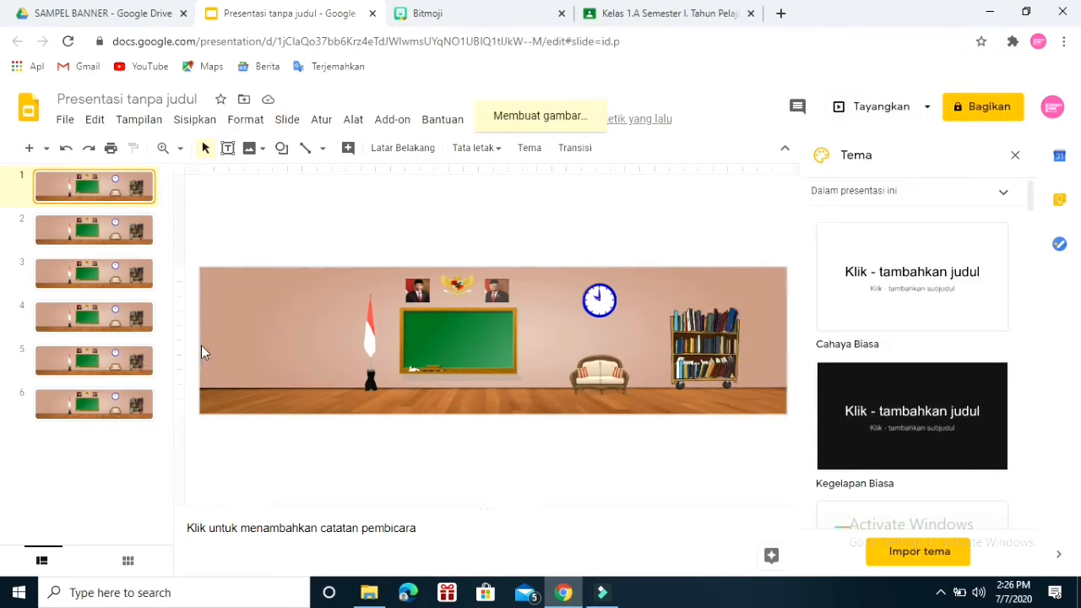
Step: Enlarge slide 1's Bitmoji and set it against the banner's left edge so it peeks in just above the floor
{"action": "left_click_drag", "start_coordinate": [227, 348], "coordinate": [256, 358]}
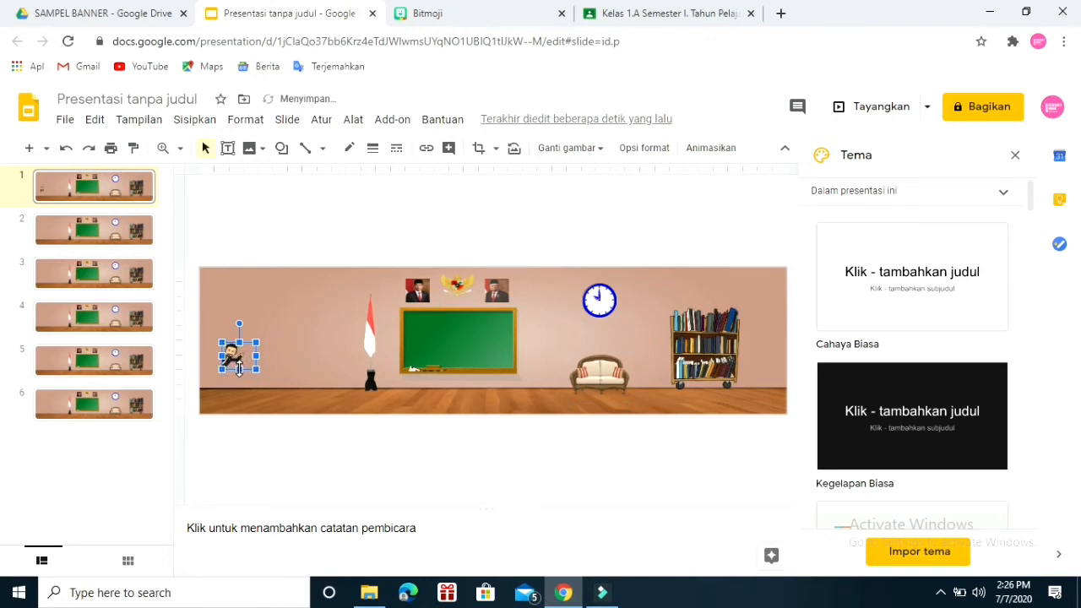
{"action": "left_click_drag", "start_coordinate": [239, 389], "coordinate": [239, 398]}
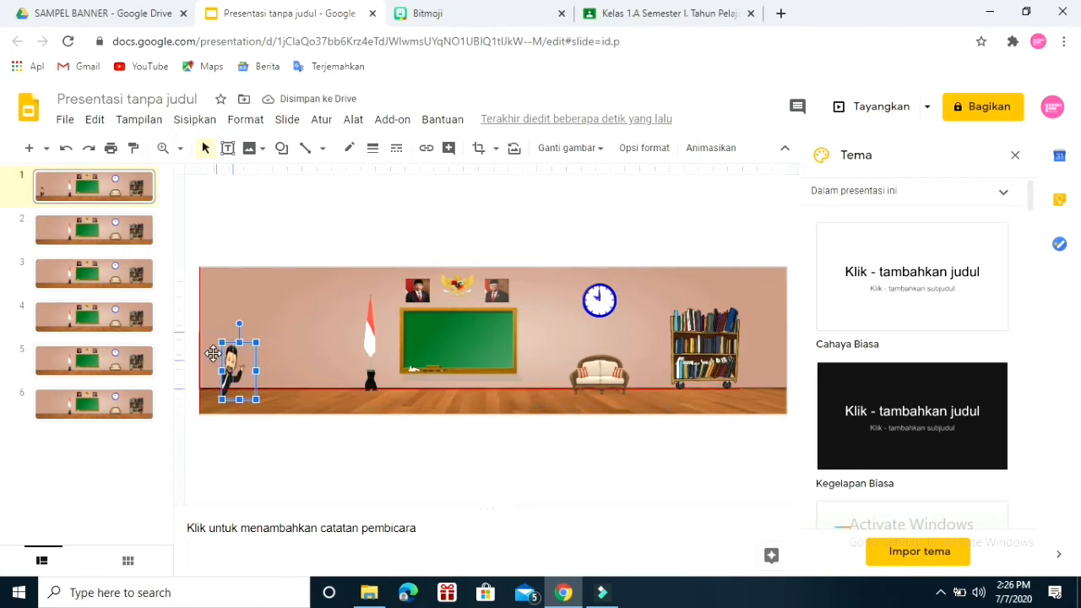
{"action": "left_click_drag", "start_coordinate": [213, 353], "coordinate": [192, 343]}
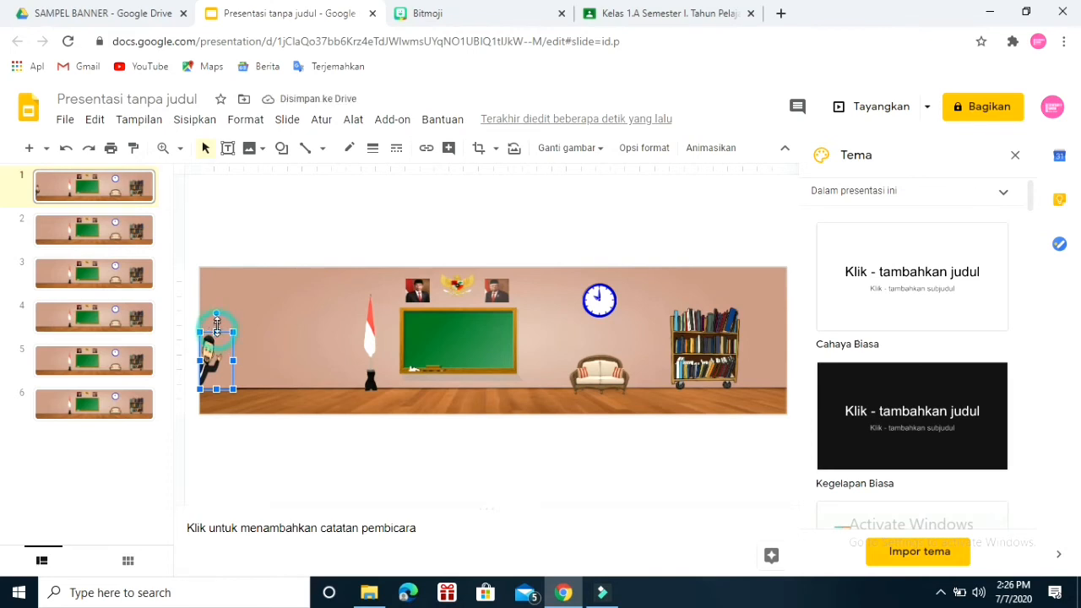
{"action": "left_click_drag", "start_coordinate": [217, 323], "coordinate": [217, 314]}
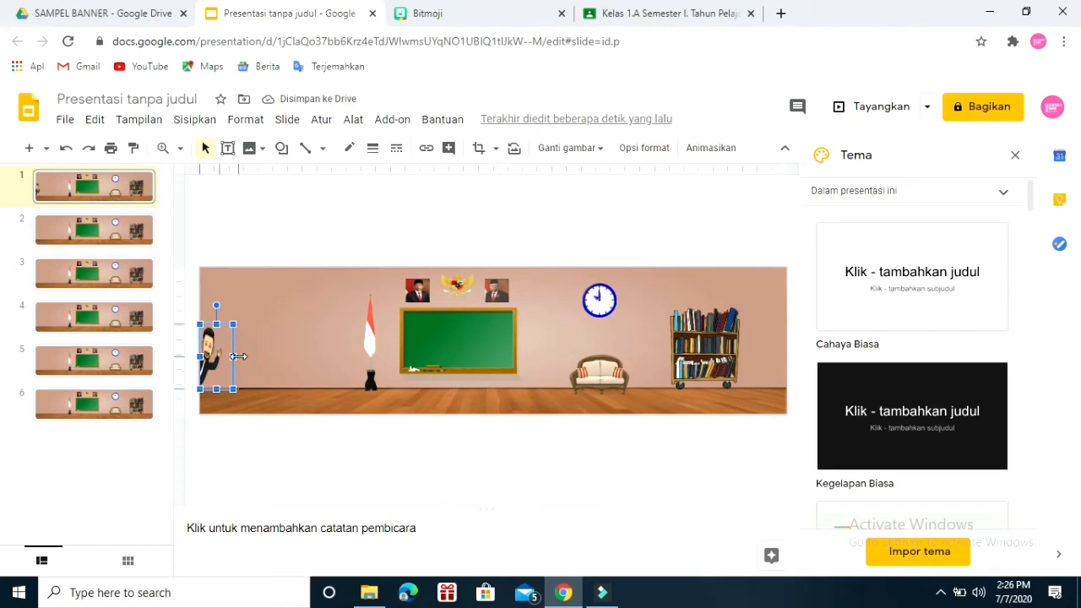
{"action": "left_click_drag", "start_coordinate": [239, 363], "coordinate": [240, 363]}
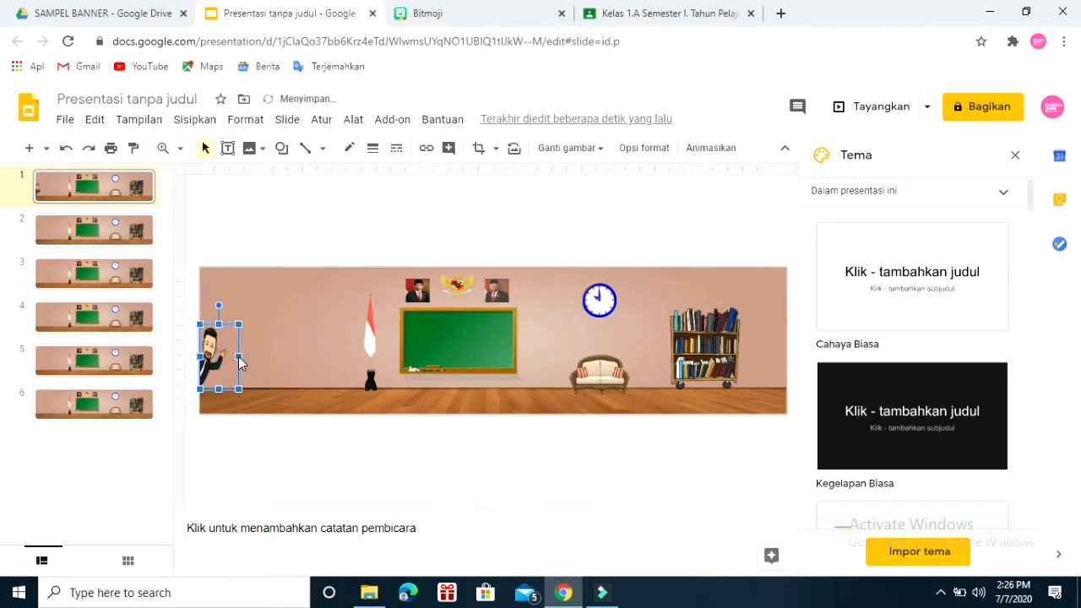
{"action": "left_click", "coordinate": [313, 391]}
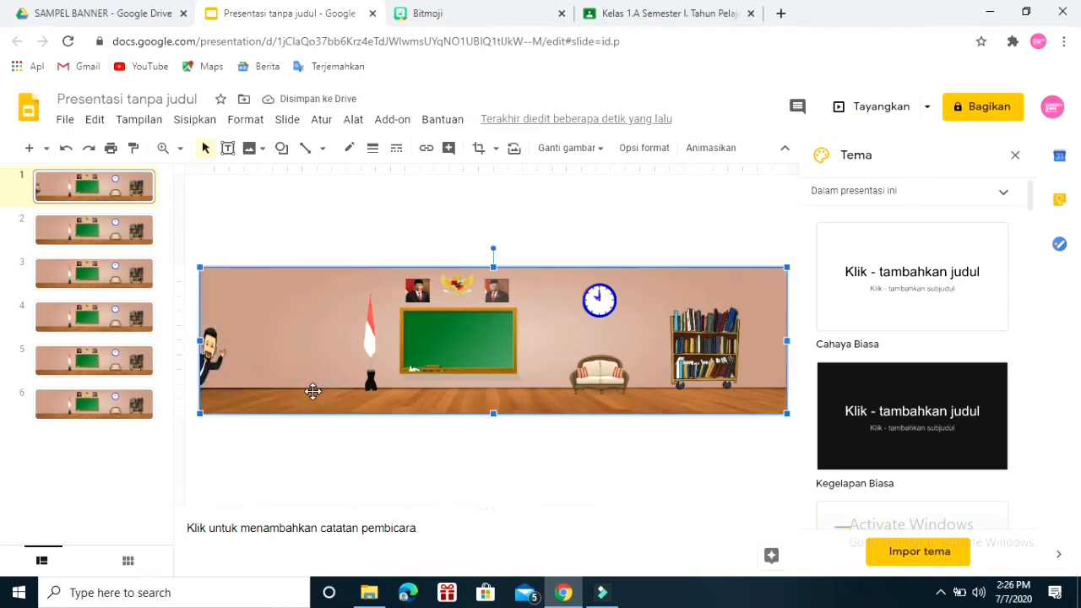
Step: Insert the standing Bitmoji with one raised arm into slide 2, to the left of the flag
{"action": "left_click", "coordinate": [115, 224]}
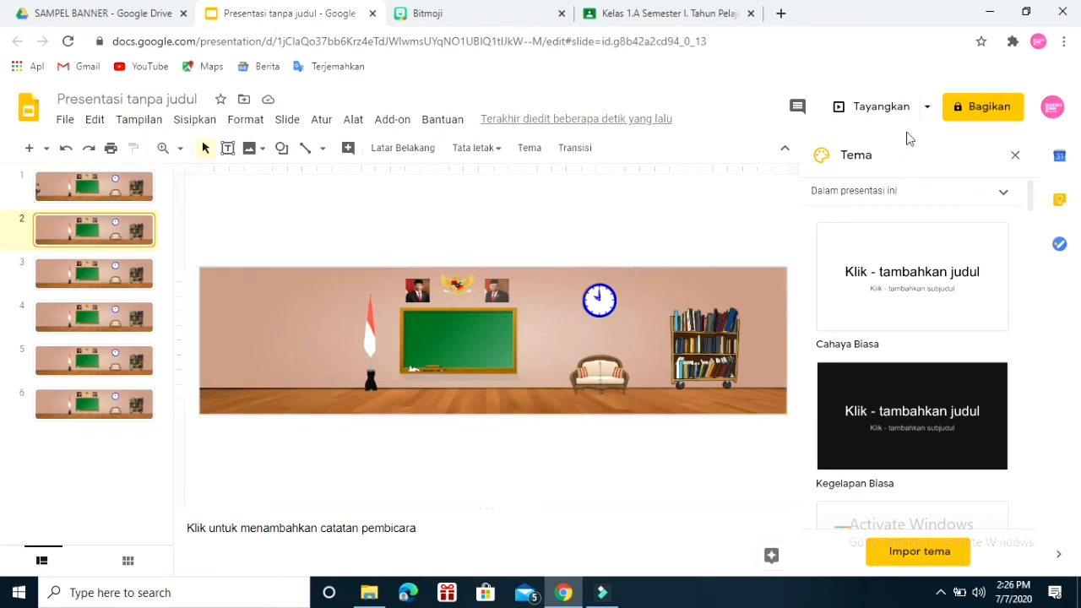
{"action": "left_click", "coordinate": [1014, 47]}
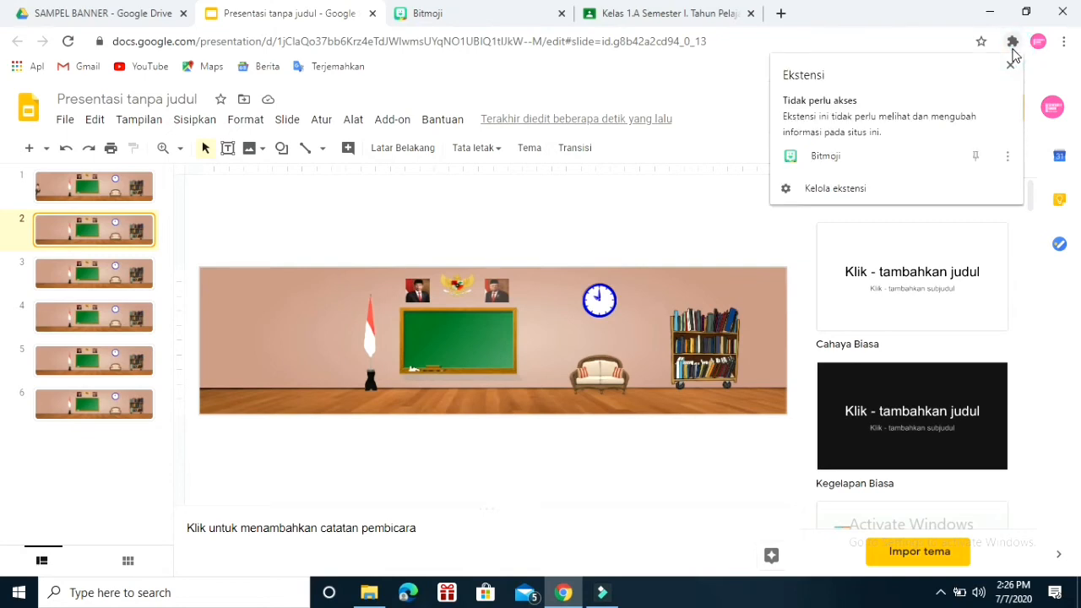
{"action": "left_click", "coordinate": [825, 155]}
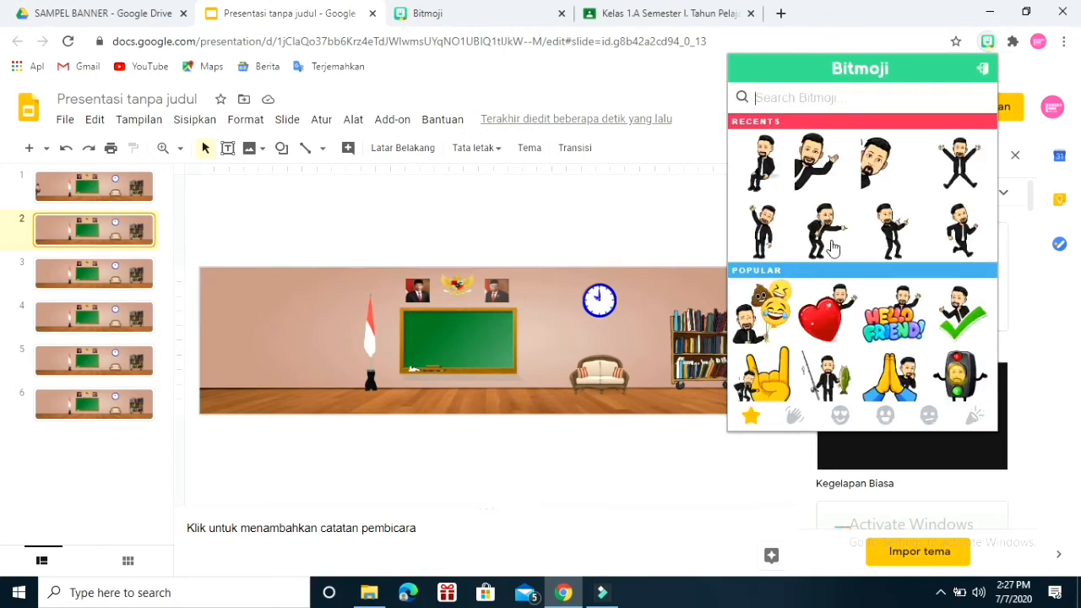
{"action": "left_click_drag", "start_coordinate": [762, 226], "coordinate": [278, 364]}
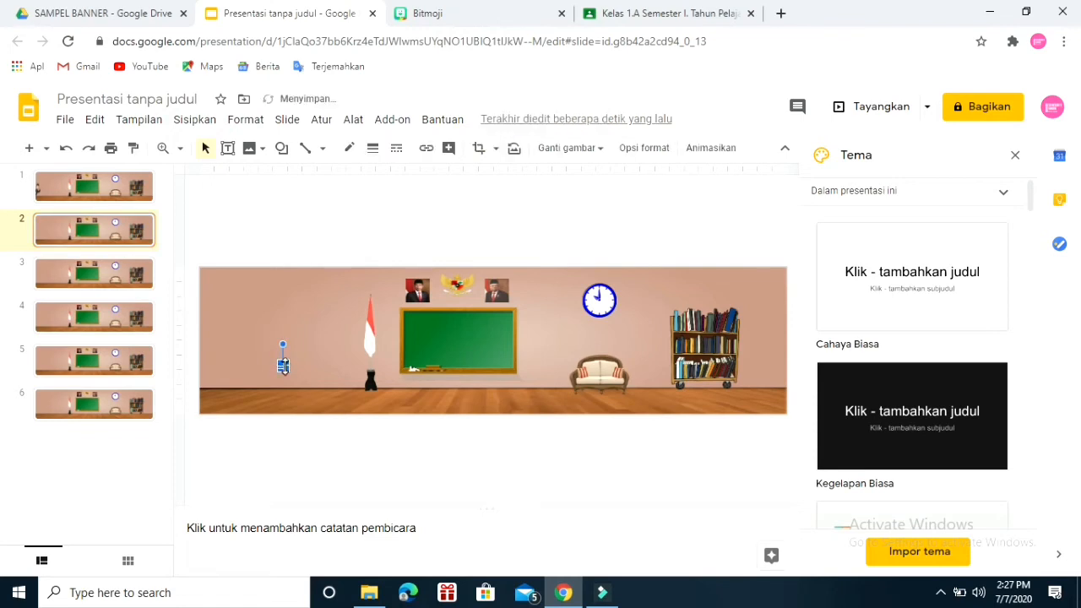
Step: Enlarge slide 2's Bitmoji and stand it on the floor between the banner's left edge and the flag
{"action": "mouse_move", "coordinate": [284, 377]}
{"action": "left_mouse_down"}
{"action": "mouse_move", "coordinate": [285, 403]}
{"action": "mouse_move", "coordinate": [330, 384]}
{"action": "mouse_move", "coordinate": [304, 339]}
{"action": "left_mouse_up"}
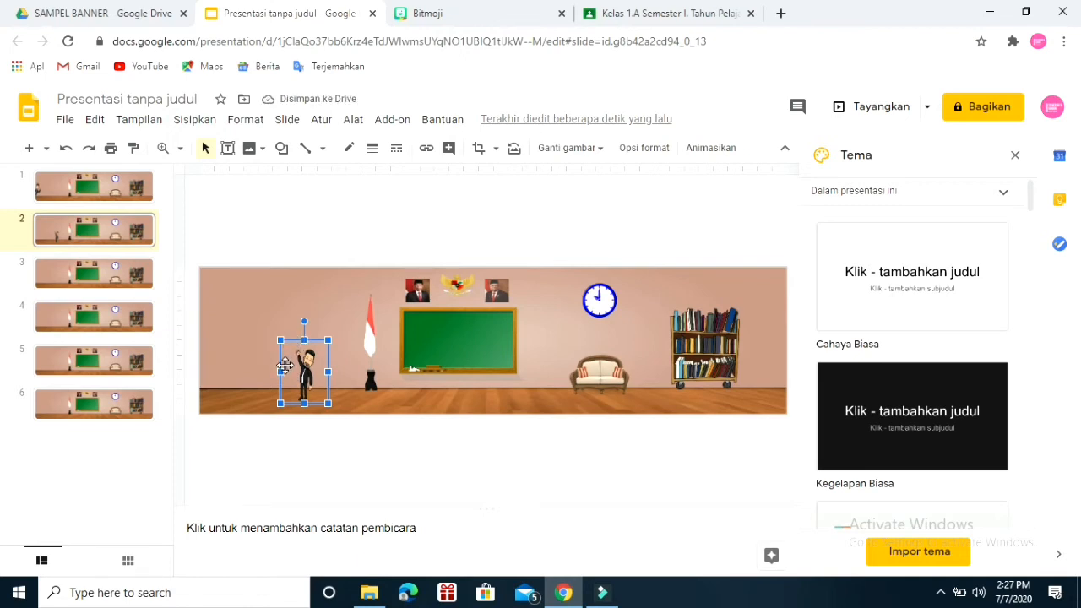
{"action": "left_click_drag", "start_coordinate": [277, 369], "coordinate": [278, 369]}
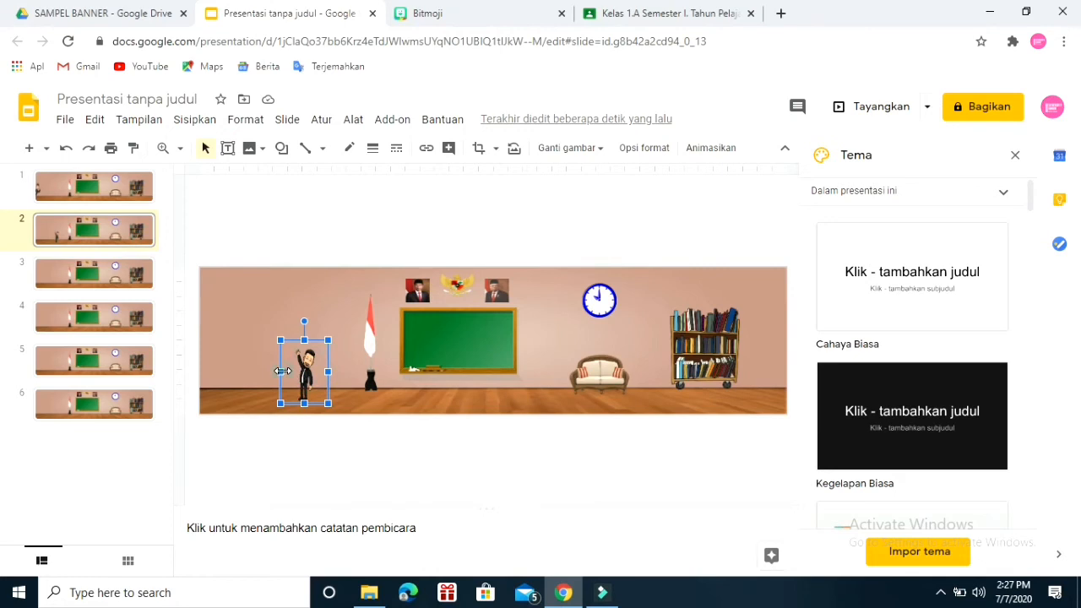
{"action": "mouse_move", "coordinate": [259, 372]}
{"action": "left_mouse_down"}
{"action": "mouse_move", "coordinate": [266, 354]}
{"action": "mouse_move", "coordinate": [255, 355]}
{"action": "left_mouse_up"}
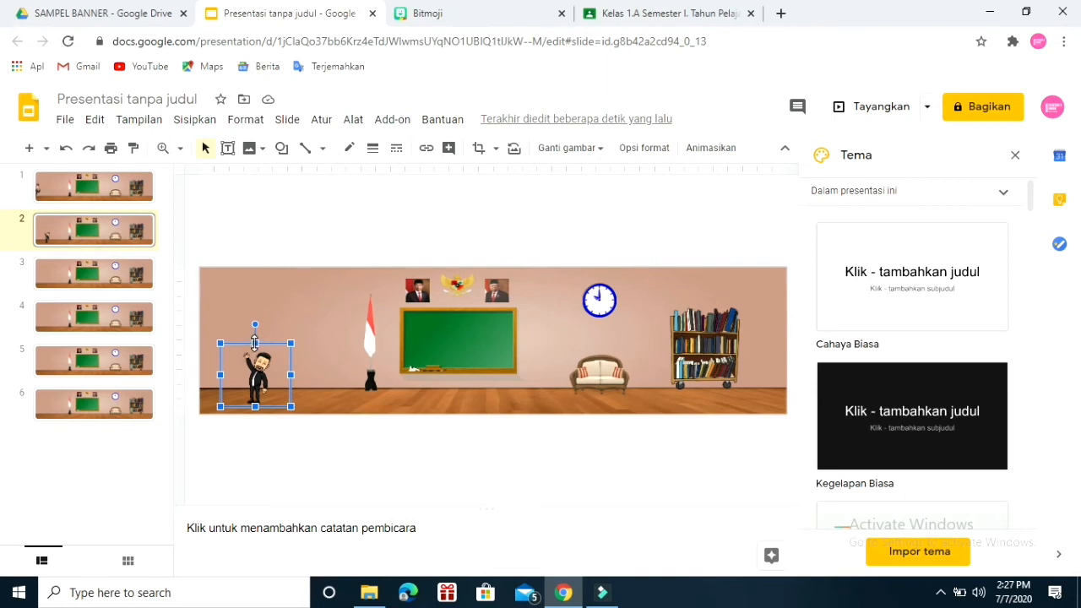
{"action": "left_click_drag", "start_coordinate": [254, 336], "coordinate": [254, 330]}
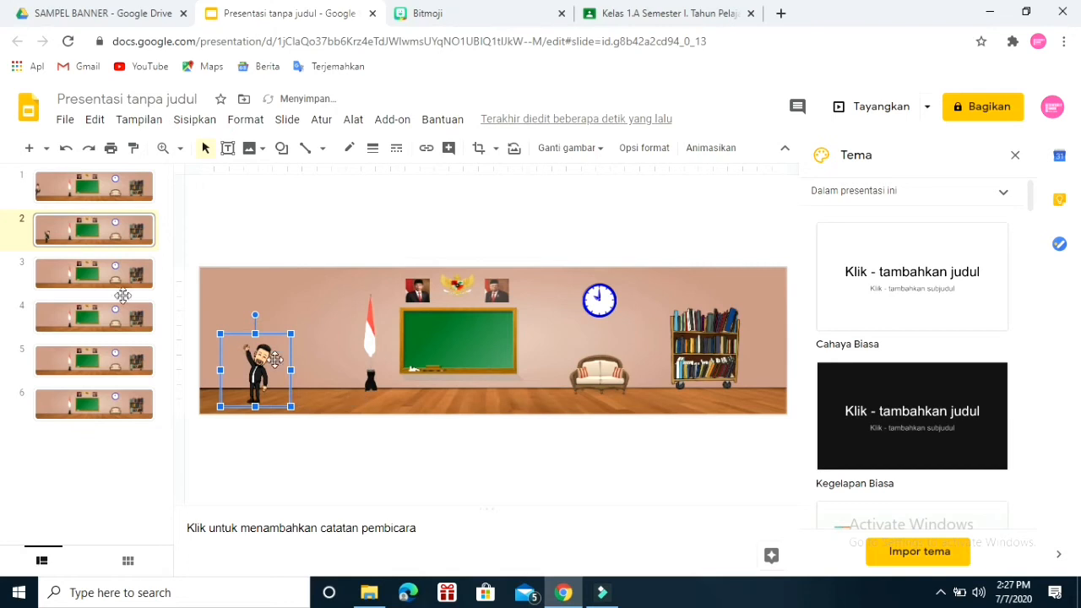
Step: Add the standing Bitmoji pointing sideways with both hands to slide 3 and enlarge it just left of the flag
{"action": "left_click", "coordinate": [98, 275]}
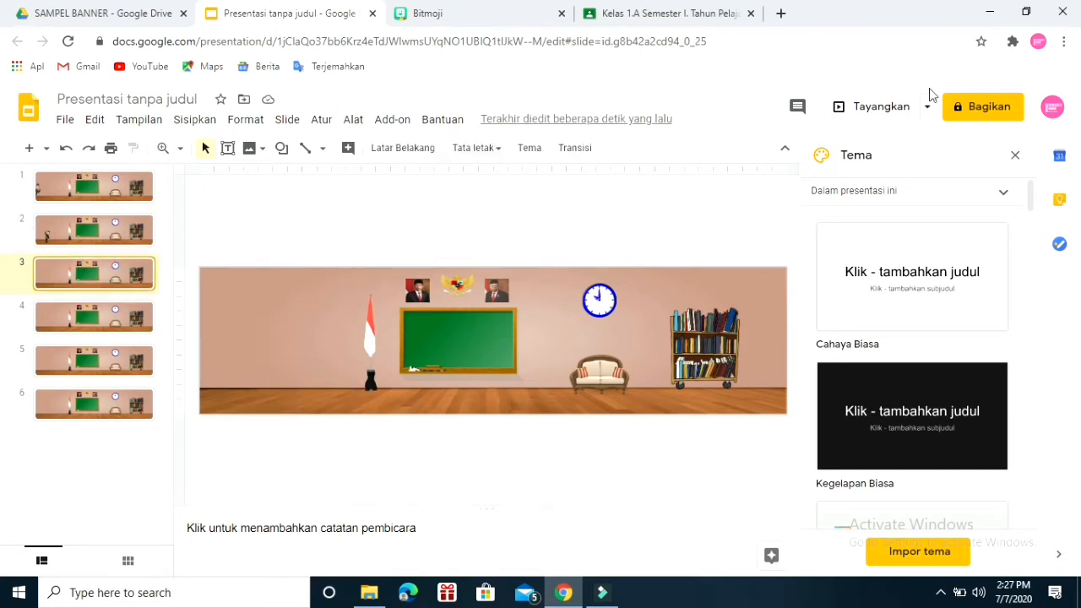
{"action": "left_click", "coordinate": [1014, 45]}
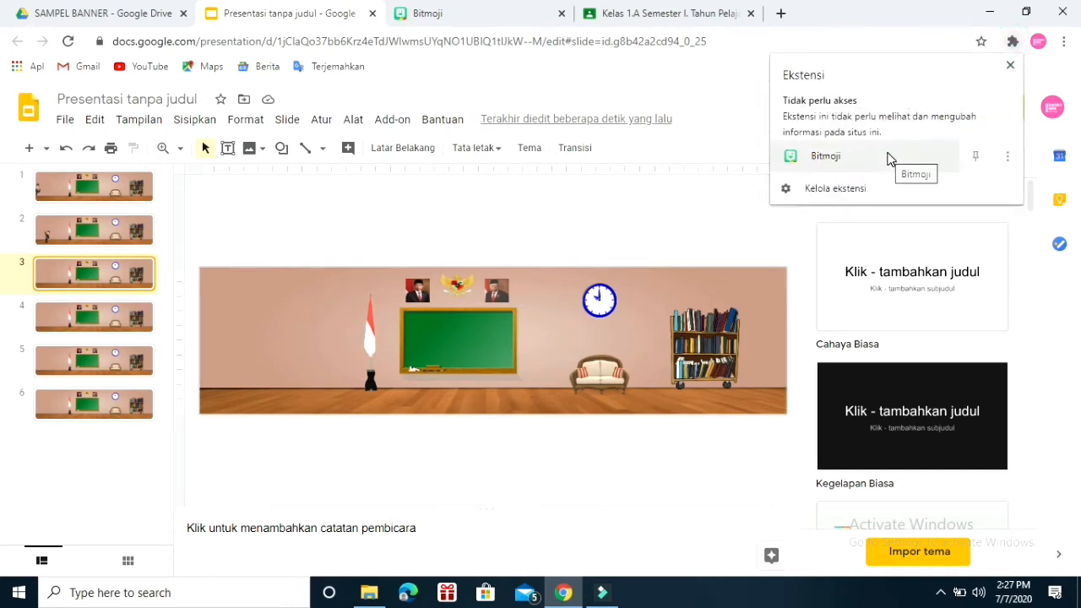
{"action": "left_click", "coordinate": [889, 159]}
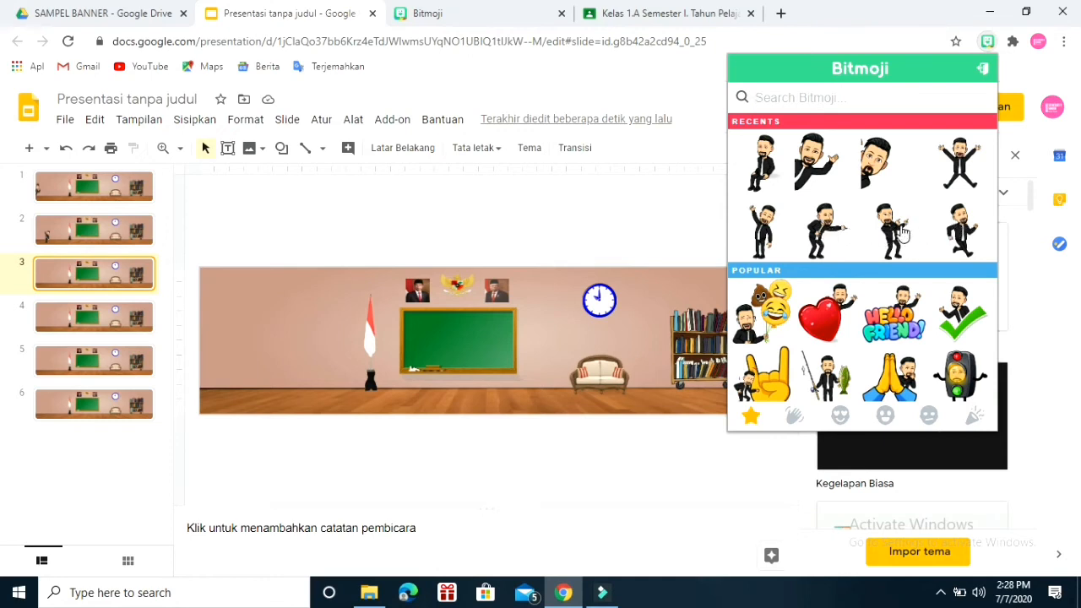
{"action": "left_click_drag", "start_coordinate": [902, 232], "coordinate": [354, 366]}
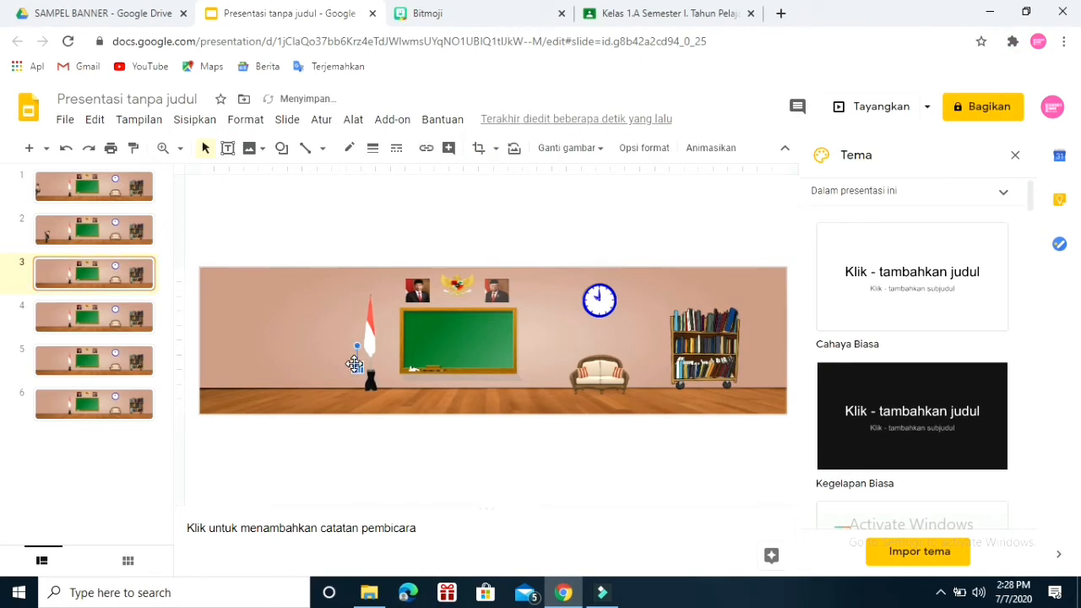
{"action": "mouse_move", "coordinate": [358, 374]}
{"action": "left_mouse_down"}
{"action": "mouse_move", "coordinate": [391, 420]}
{"action": "mouse_move", "coordinate": [368, 389]}
{"action": "mouse_move", "coordinate": [394, 390]}
{"action": "mouse_move", "coordinate": [371, 350]}
{"action": "mouse_move", "coordinate": [330, 379]}
{"action": "mouse_move", "coordinate": [372, 373]}
{"action": "left_mouse_up"}
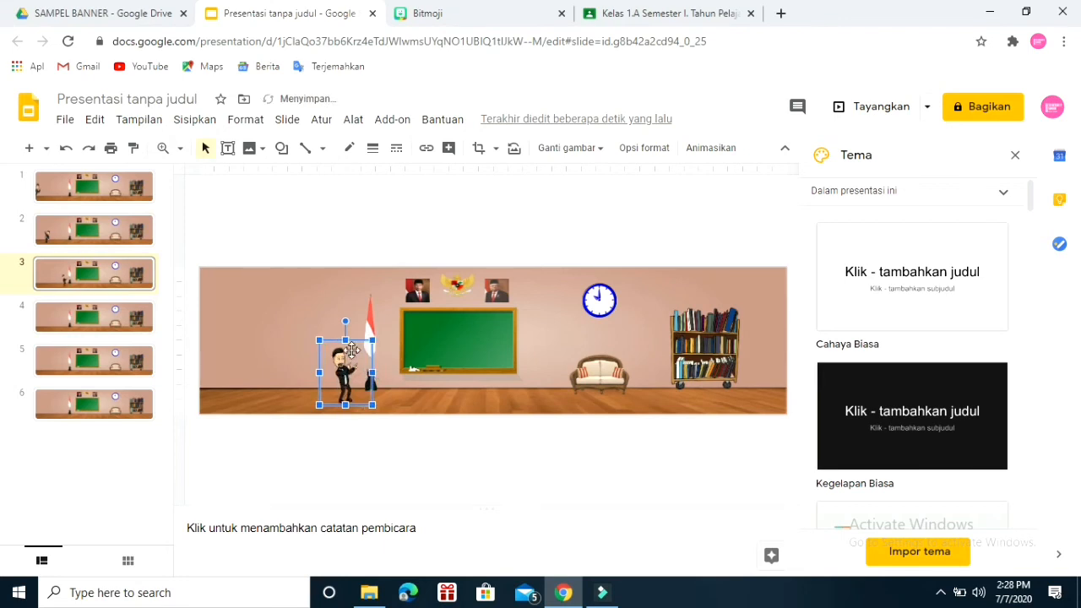
{"action": "left_click_drag", "start_coordinate": [344, 338], "coordinate": [341, 334]}
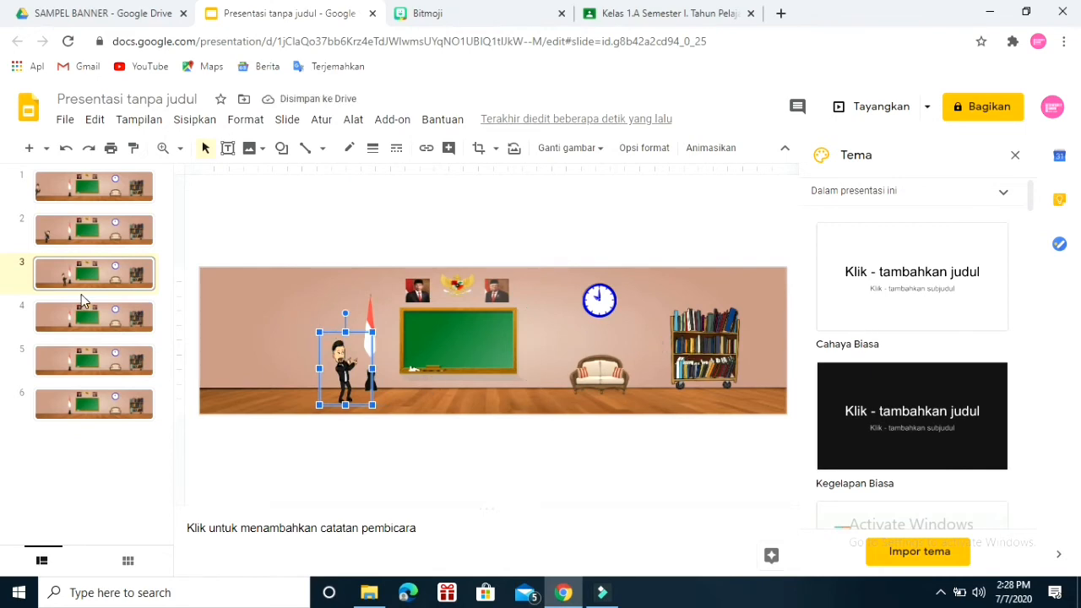
Step: Add the running Bitmoji to slide 4, enlarge it, and place it on the floor in front of the chalkboard's right side
{"action": "left_click", "coordinate": [97, 319]}
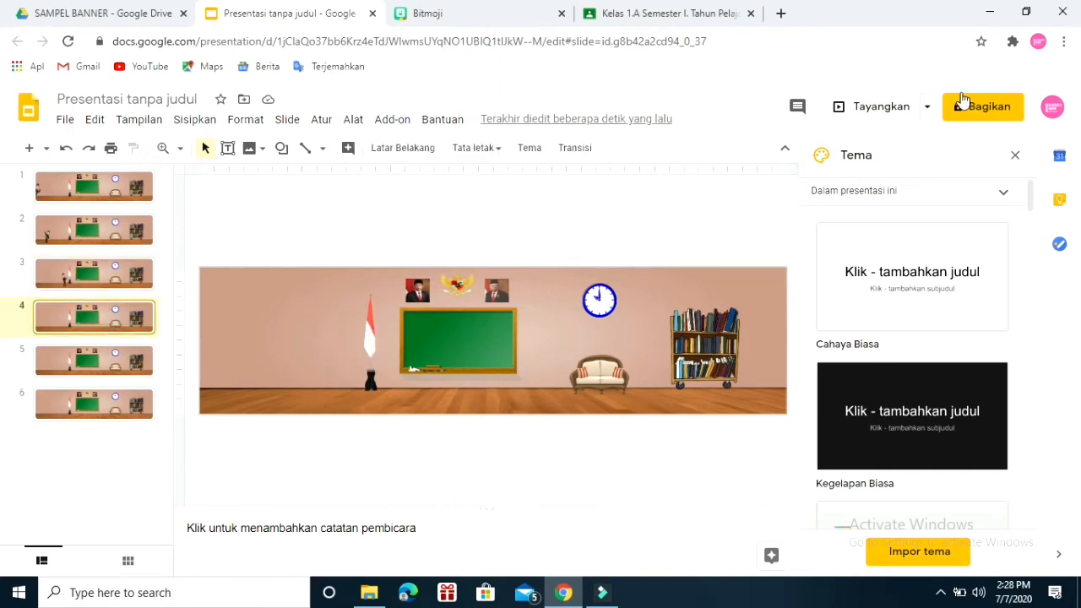
{"action": "left_click", "coordinate": [1015, 42]}
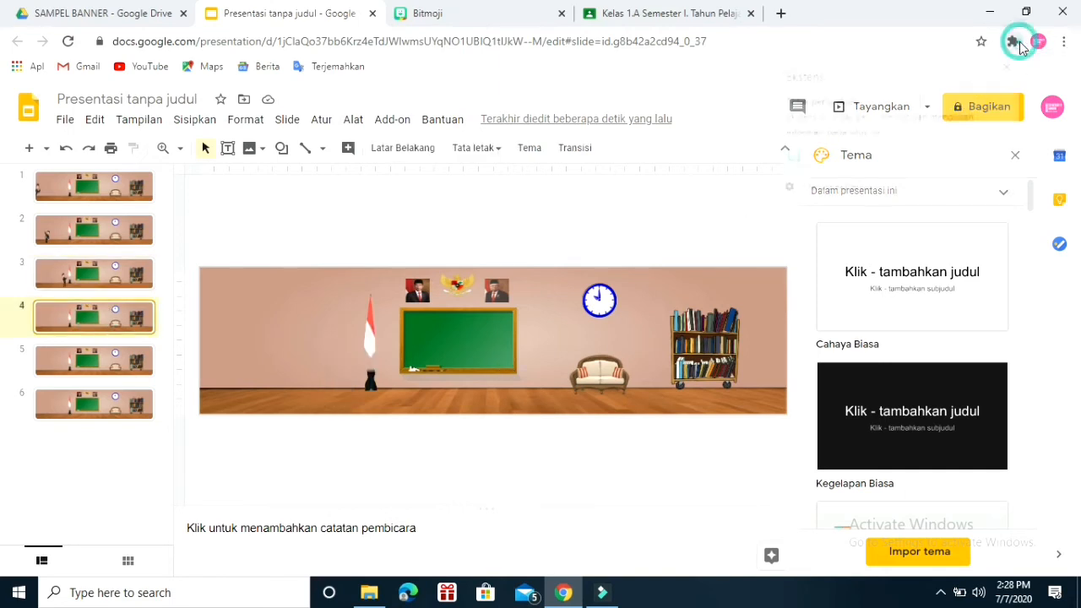
{"action": "left_click", "coordinate": [866, 155]}
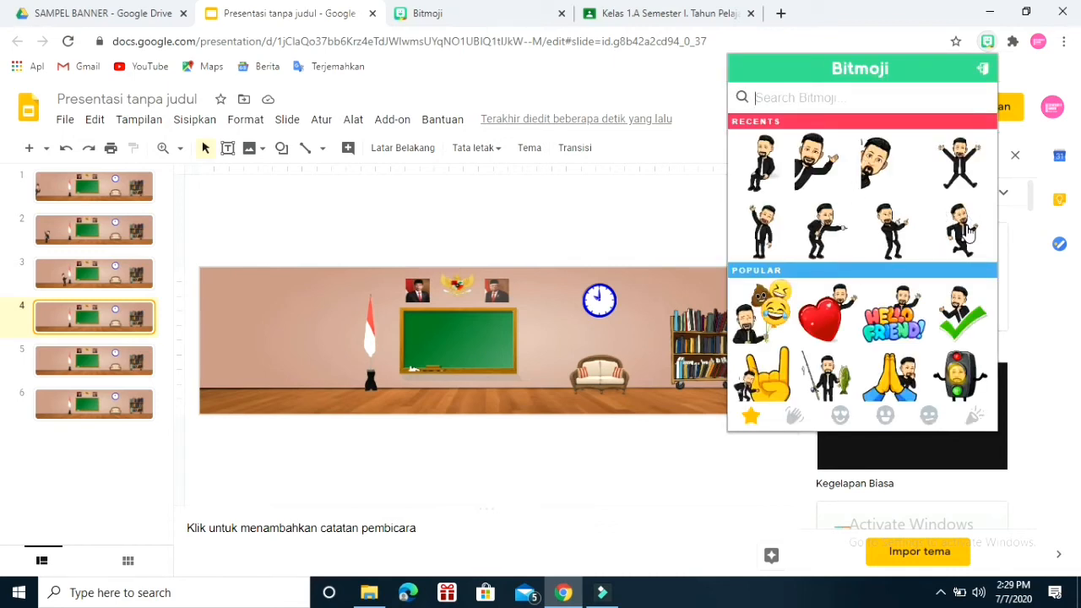
{"action": "left_click_drag", "start_coordinate": [967, 233], "coordinate": [474, 369]}
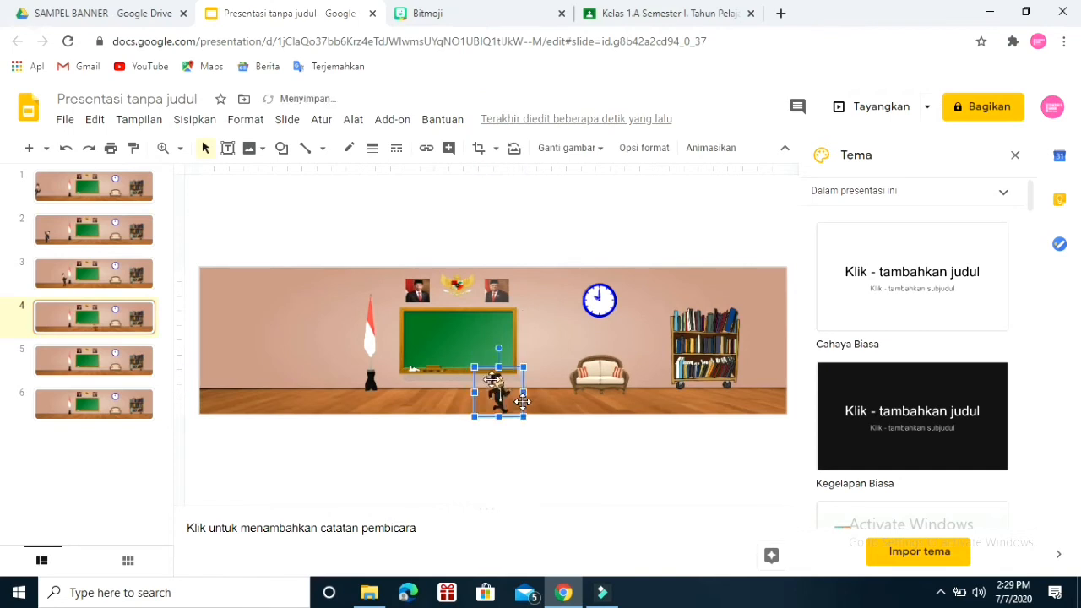
{"action": "left_click_drag", "start_coordinate": [474, 367], "coordinate": [529, 365]}
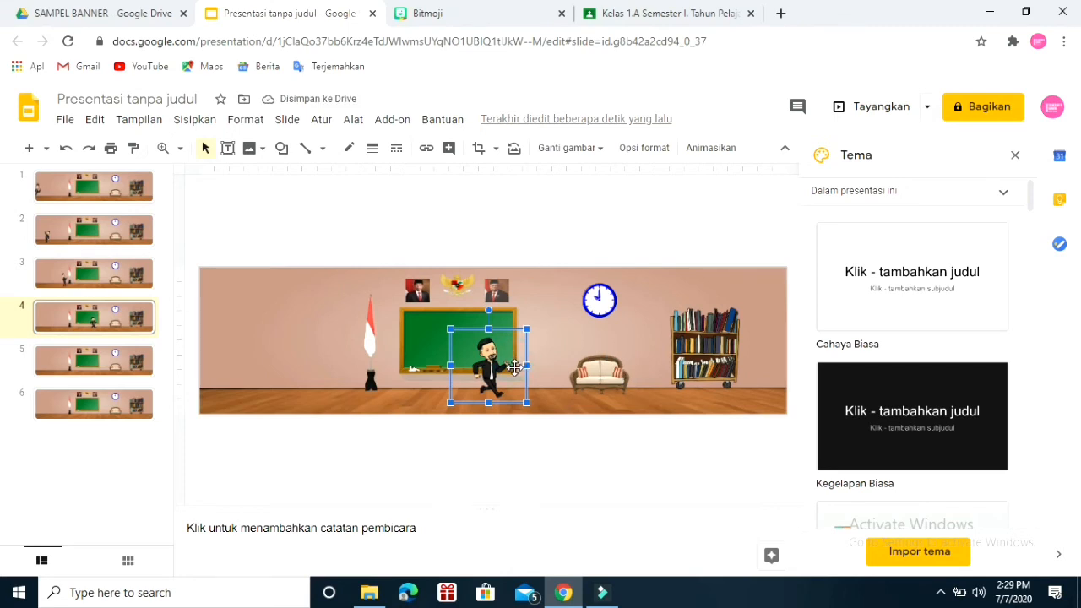
{"action": "left_click_drag", "start_coordinate": [512, 360], "coordinate": [513, 365]}
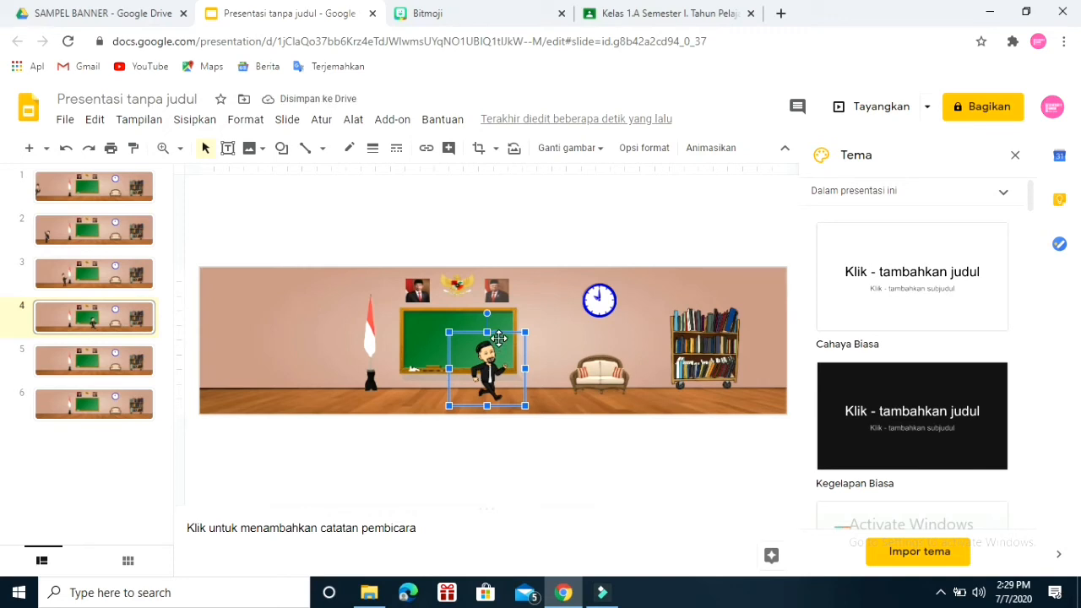
Step: Add the crouching, pointing Bitmoji to slide 5, enlarge it, and stand it on the floor between the chalkboard and the sofa
{"action": "left_click", "coordinate": [112, 359]}
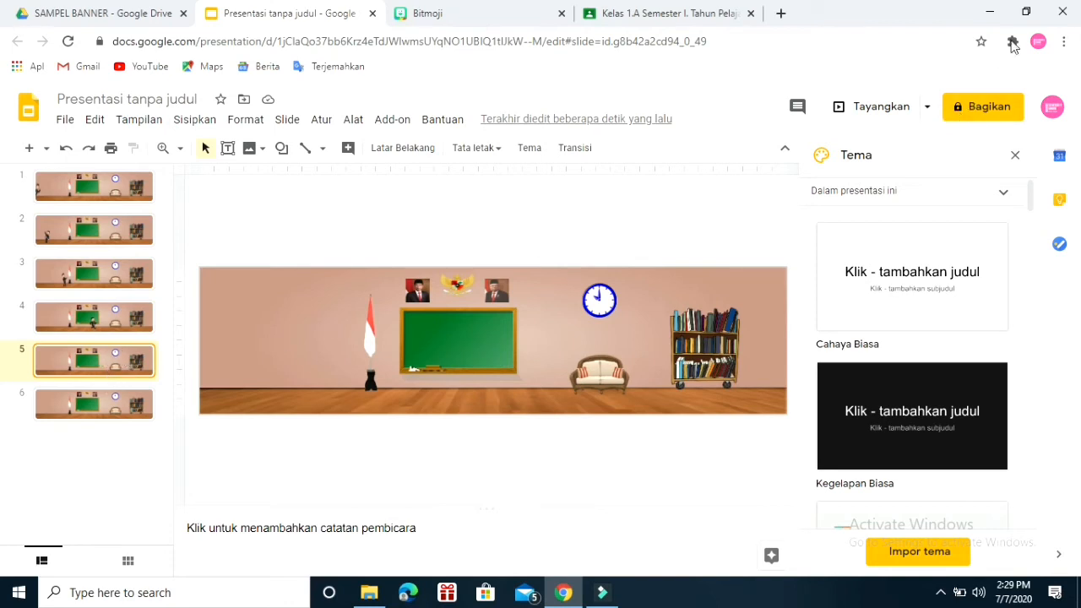
{"action": "left_click", "coordinate": [1011, 42]}
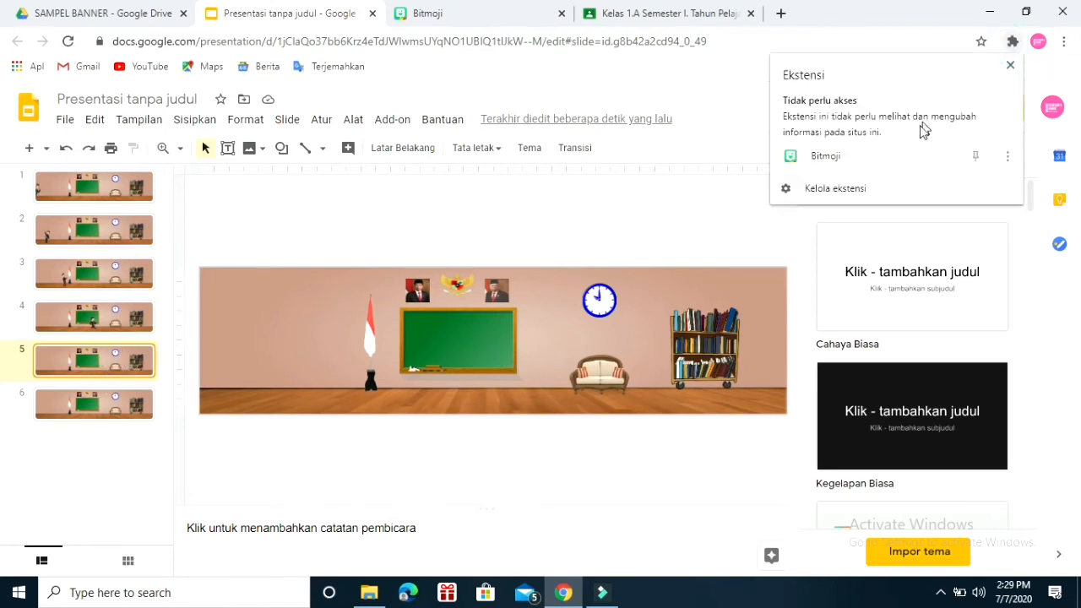
{"action": "left_click", "coordinate": [893, 162]}
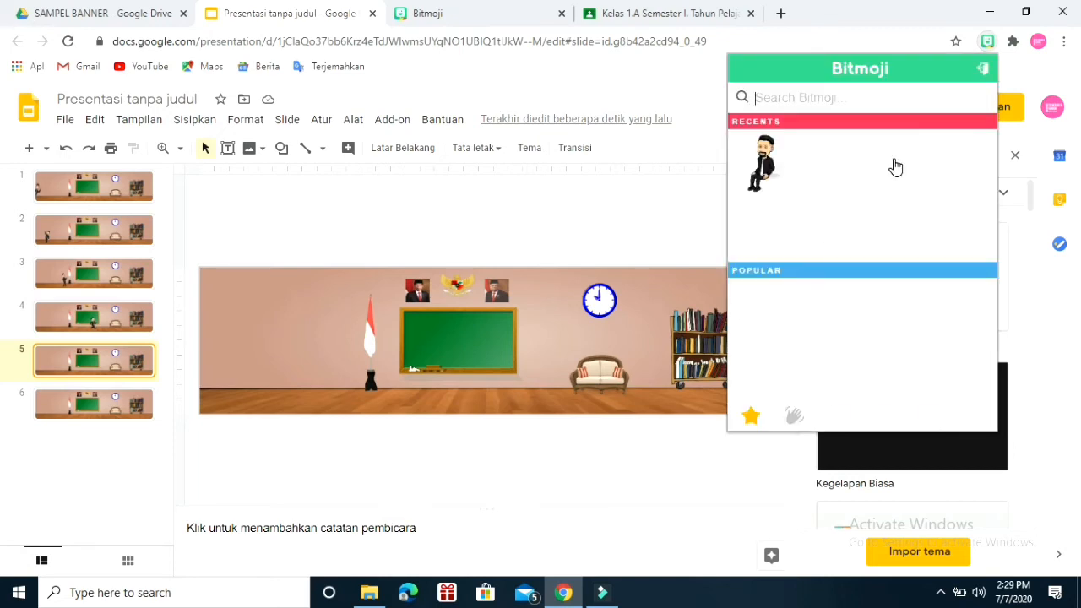
{"action": "left_click_drag", "start_coordinate": [829, 226], "coordinate": [537, 368]}
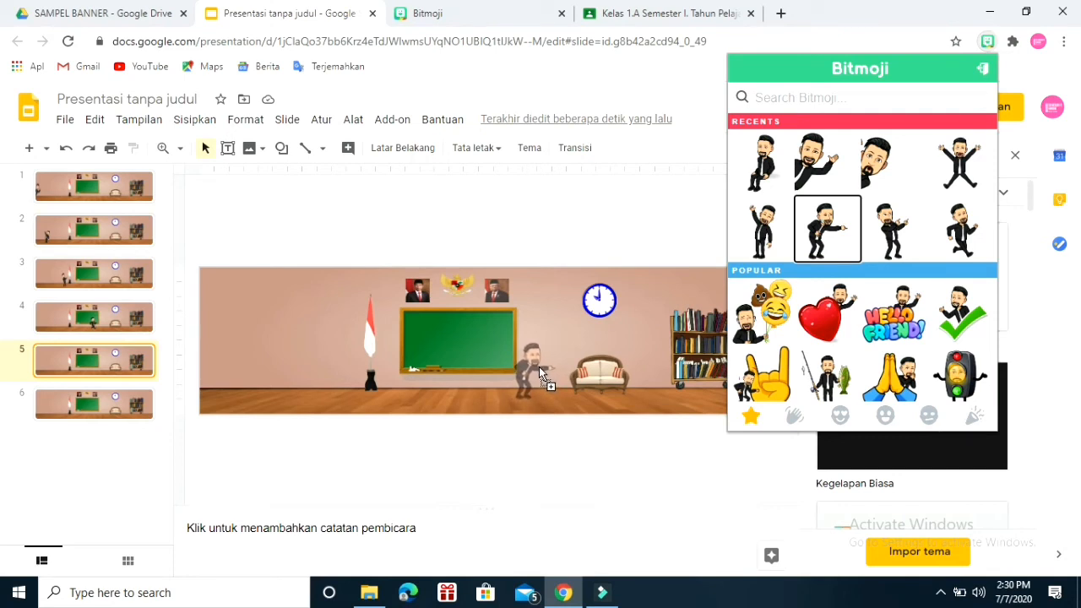
{"action": "left_click_drag", "start_coordinate": [540, 376], "coordinate": [540, 367]}
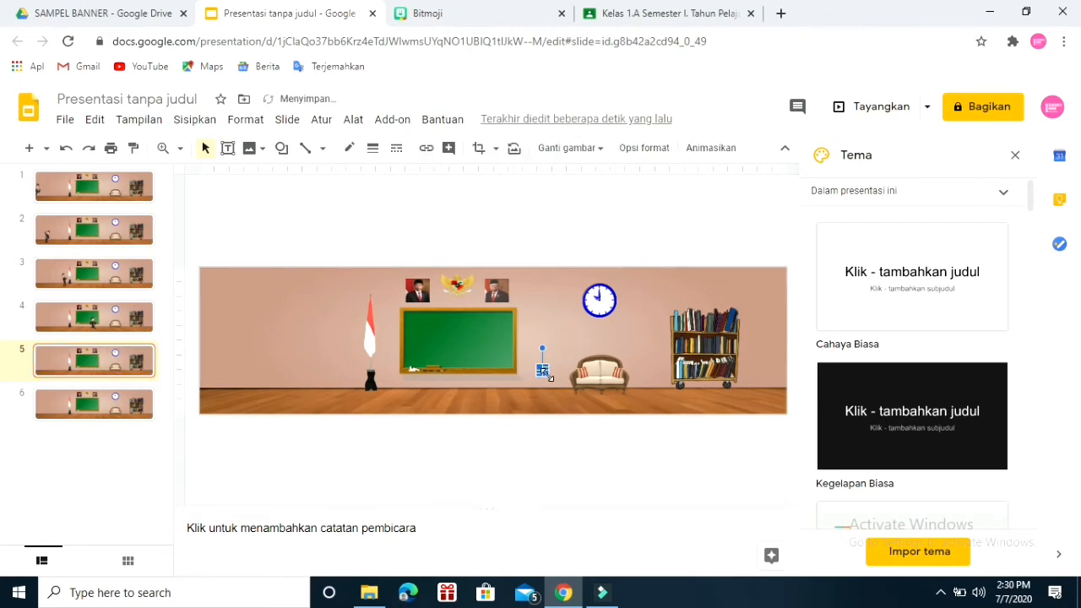
{"action": "left_click_drag", "start_coordinate": [549, 376], "coordinate": [610, 438]}
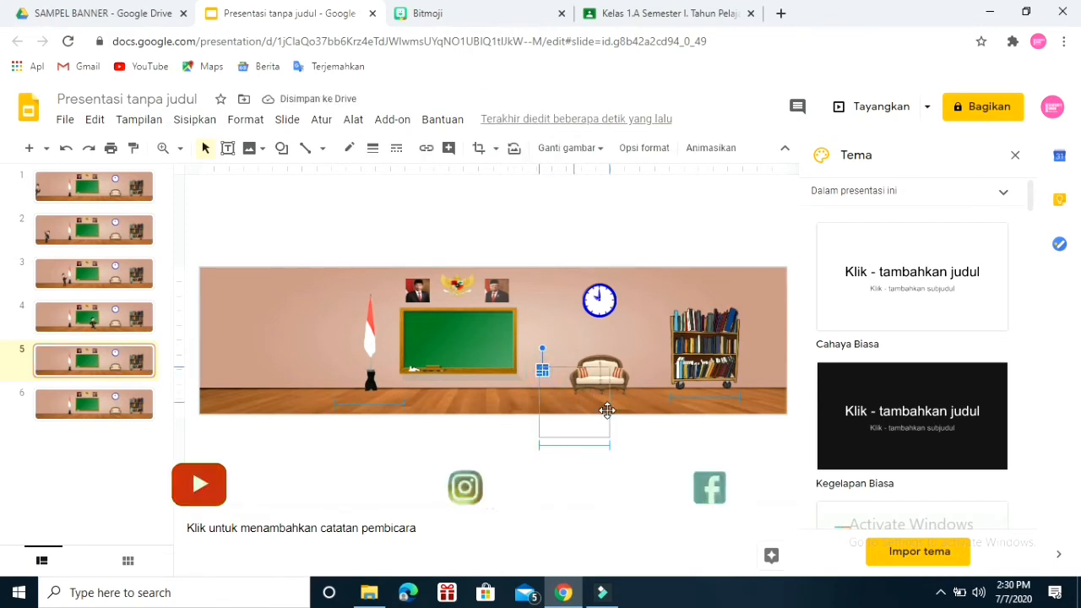
{"action": "left_click_drag", "start_coordinate": [585, 401], "coordinate": [547, 364]}
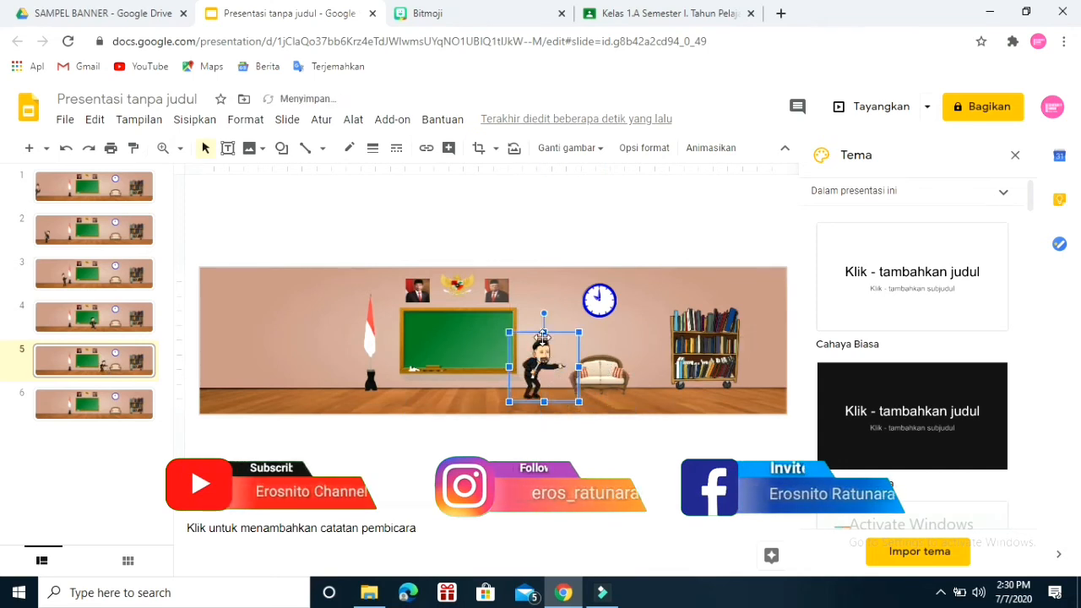
Step: Insert the seated Bitmoji into slide 6 over the sofa
{"action": "left_click", "coordinate": [96, 409]}
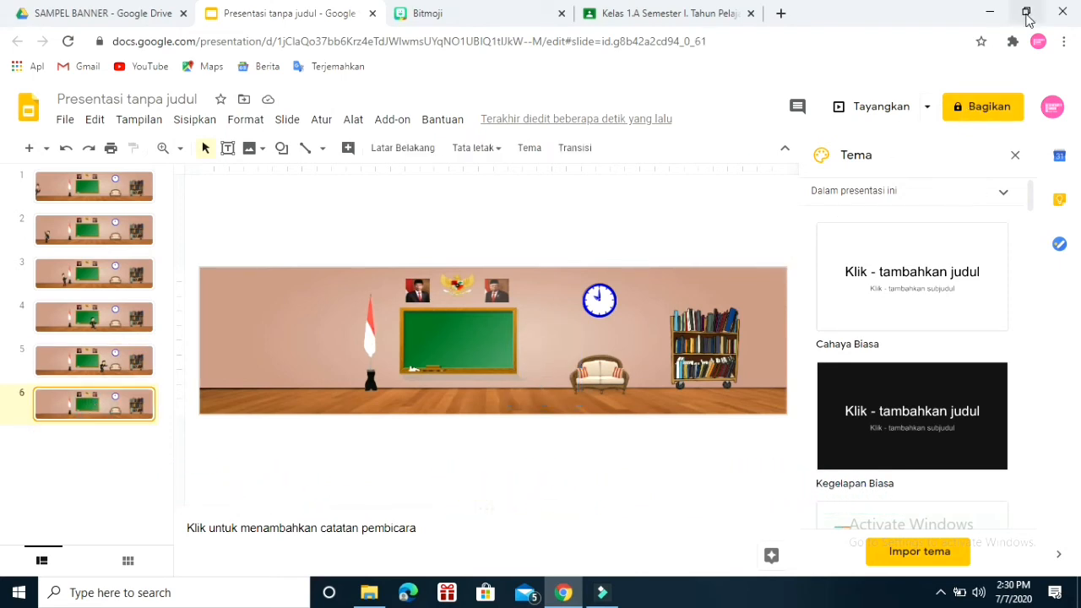
{"action": "left_click", "coordinate": [1013, 44]}
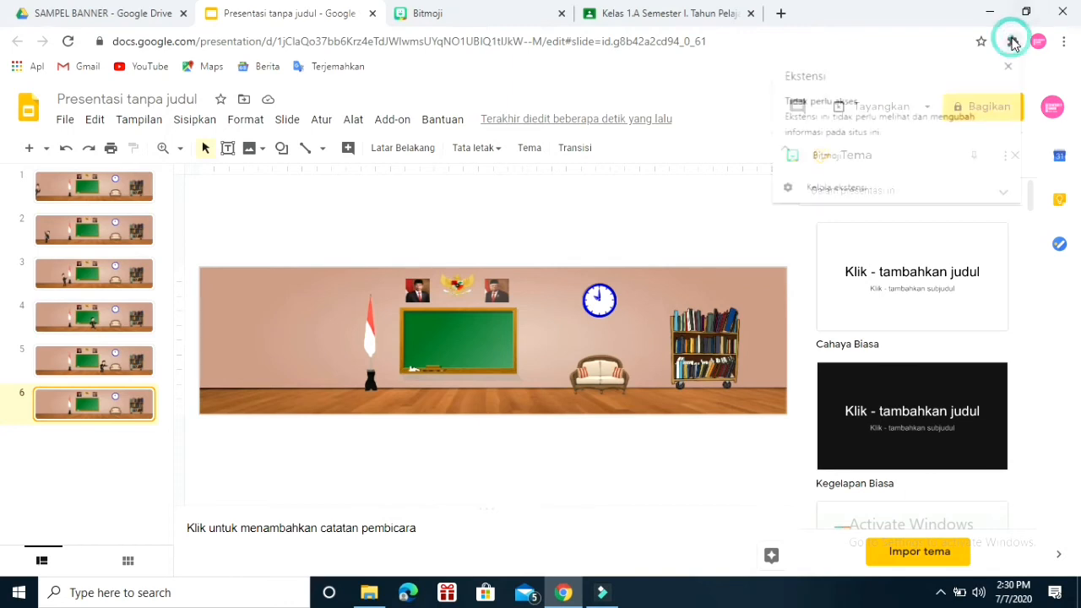
{"action": "left_click", "coordinate": [872, 155]}
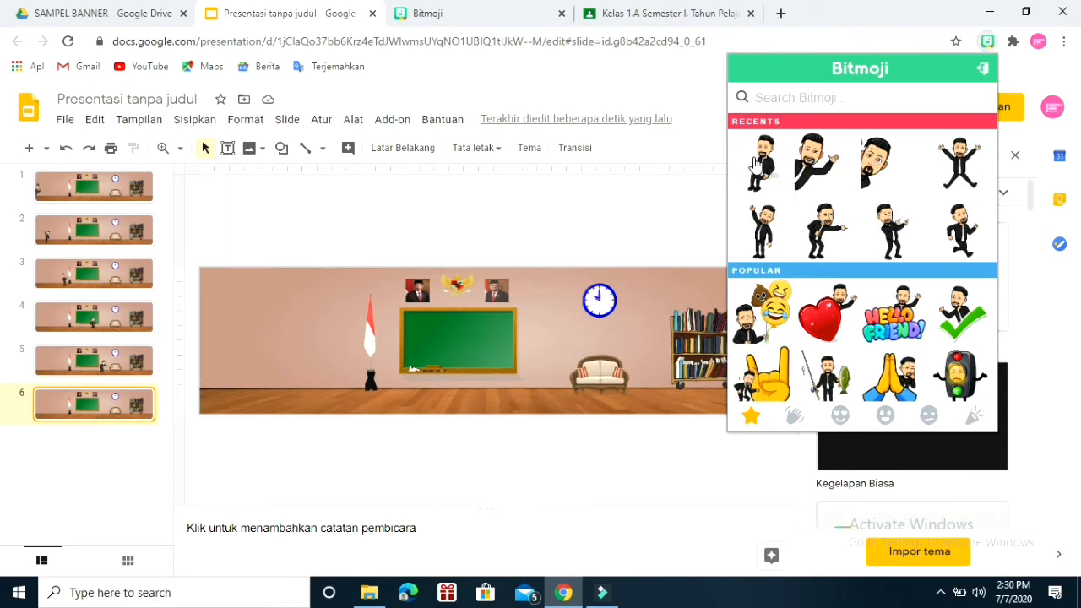
{"action": "left_click_drag", "start_coordinate": [757, 163], "coordinate": [594, 354]}
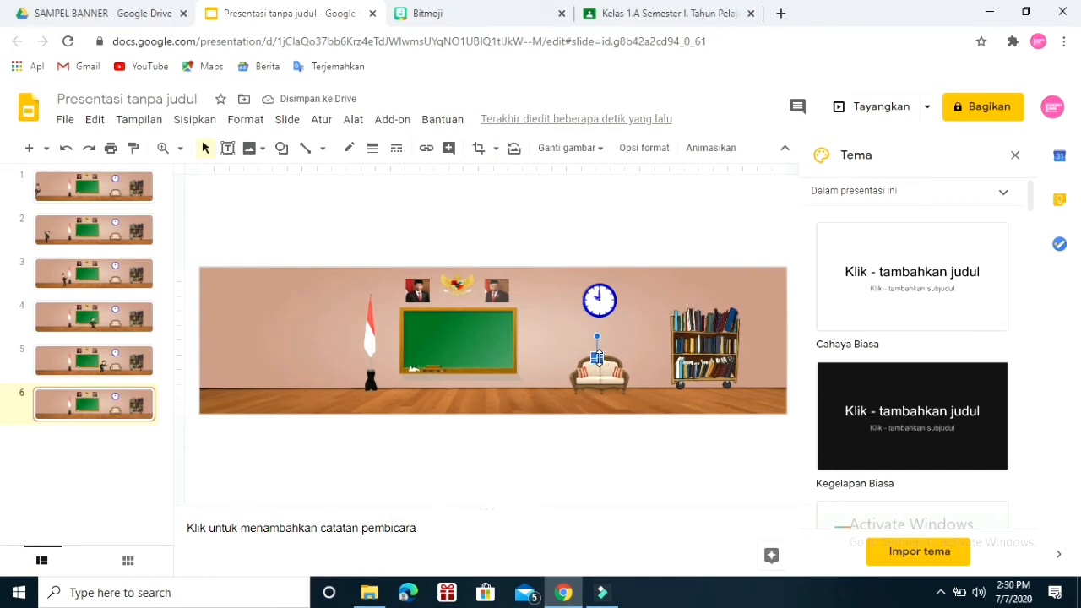
Step: Enlarge slide 6's seated Bitmoji, widening it to natural proportions, and position it so it sits on the sofa
{"action": "left_click_drag", "start_coordinate": [597, 366], "coordinate": [634, 386]}
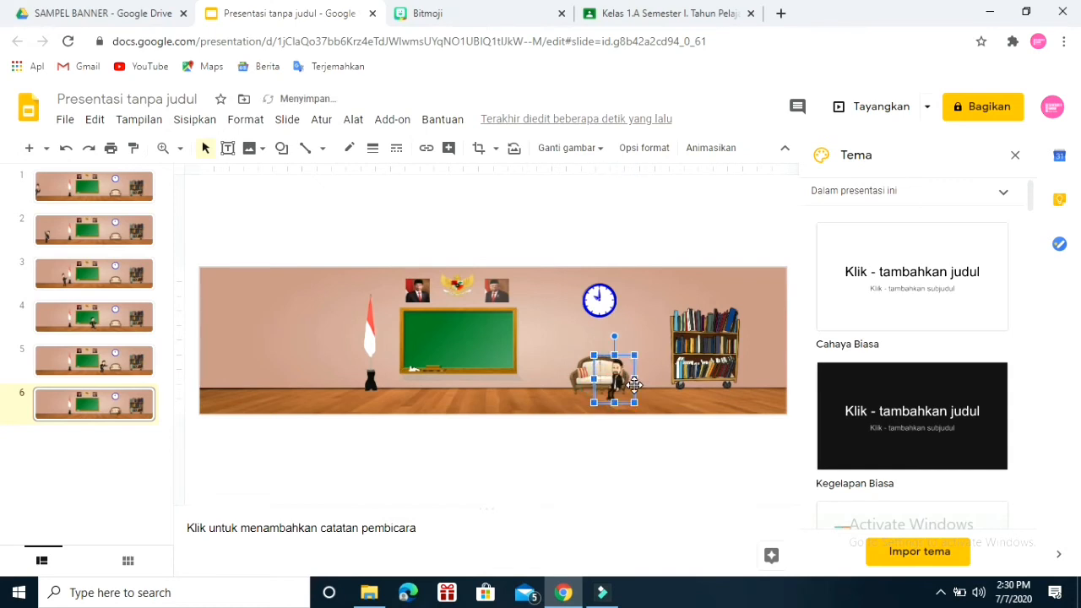
{"action": "left_click_drag", "start_coordinate": [613, 348], "coordinate": [578, 372]}
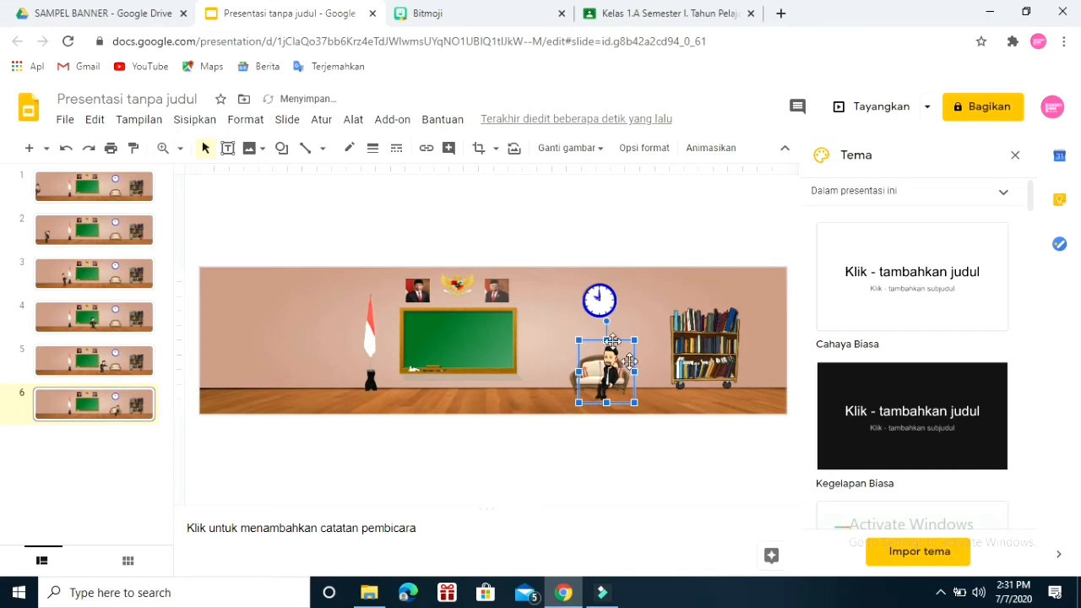
{"action": "left_click_drag", "start_coordinate": [606, 338], "coordinate": [606, 326]}
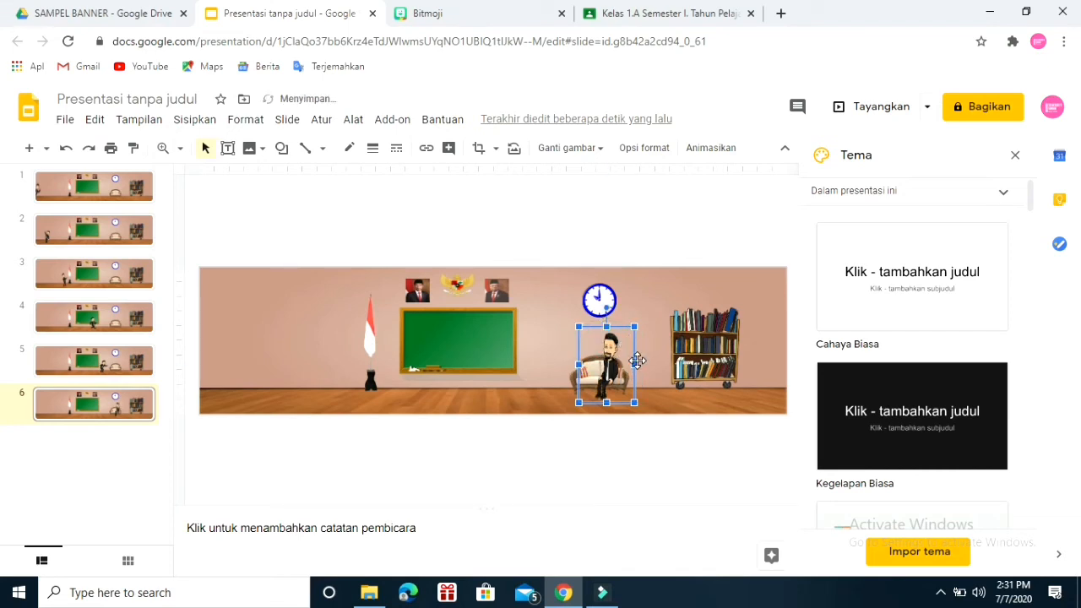
{"action": "left_click", "coordinate": [630, 361]}
{"action": "mouse_move", "coordinate": [632, 363]}
{"action": "left_mouse_down"}
{"action": "mouse_move", "coordinate": [598, 378]}
{"action": "mouse_move", "coordinate": [624, 370]}
{"action": "left_mouse_up"}
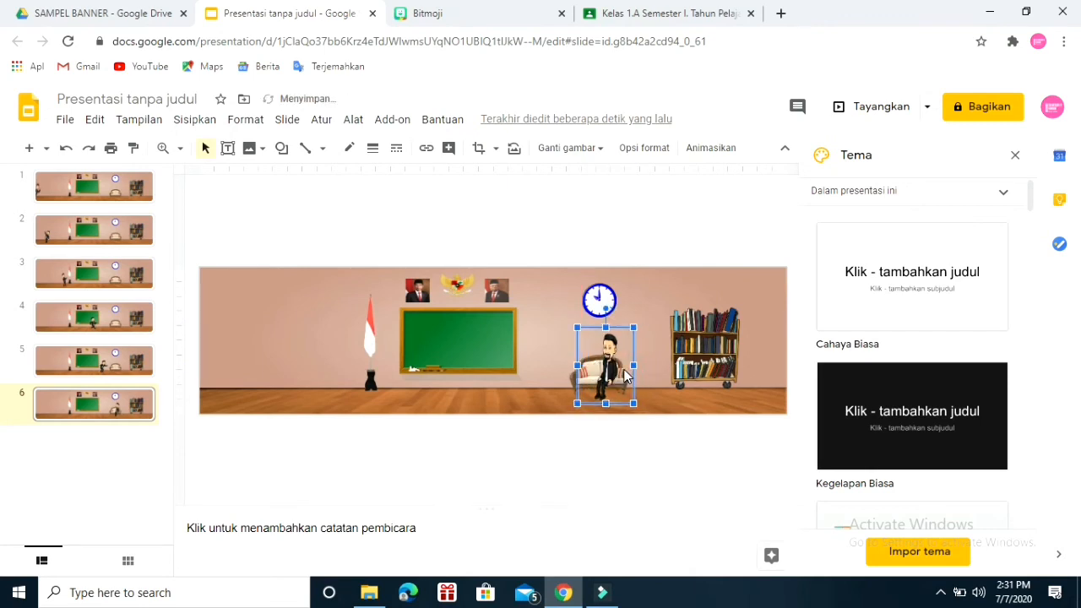
{"action": "left_click", "coordinate": [690, 392]}
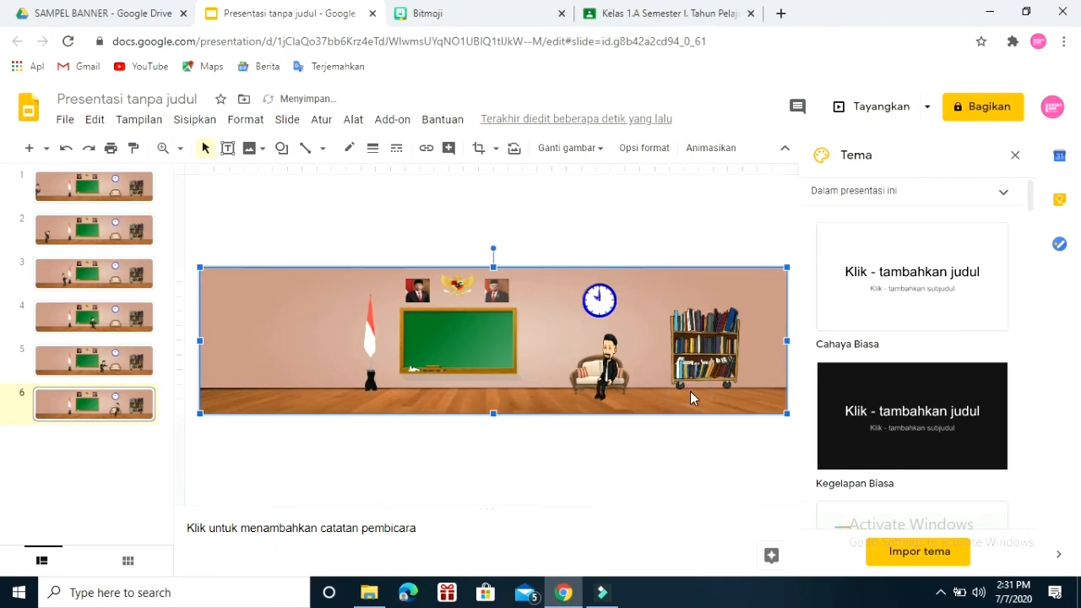
{"action": "left_click", "coordinate": [608, 365]}
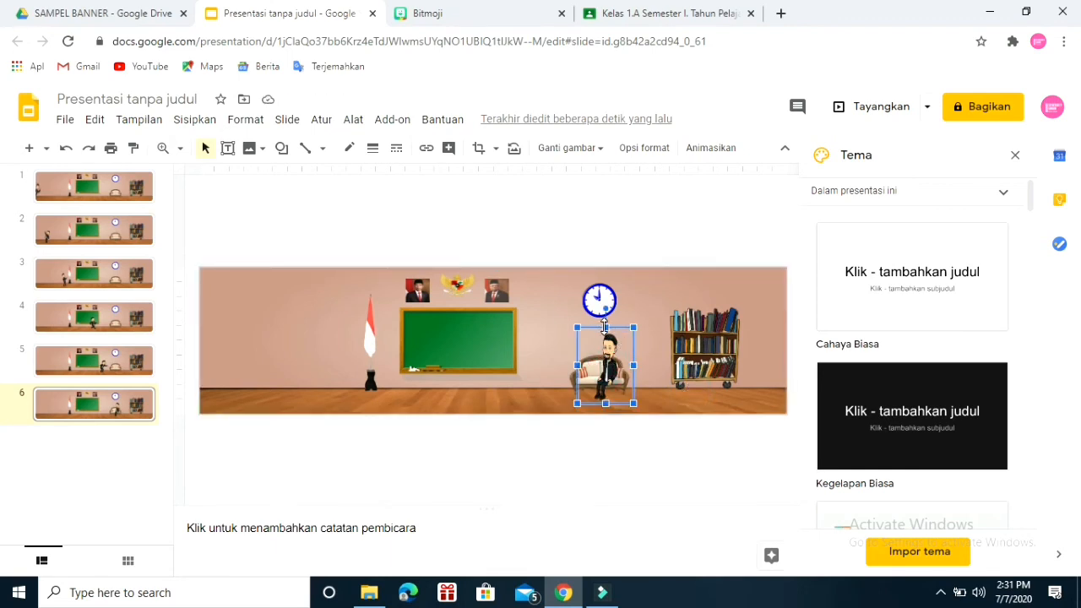
{"action": "left_click_drag", "start_coordinate": [605, 327], "coordinate": [605, 330]}
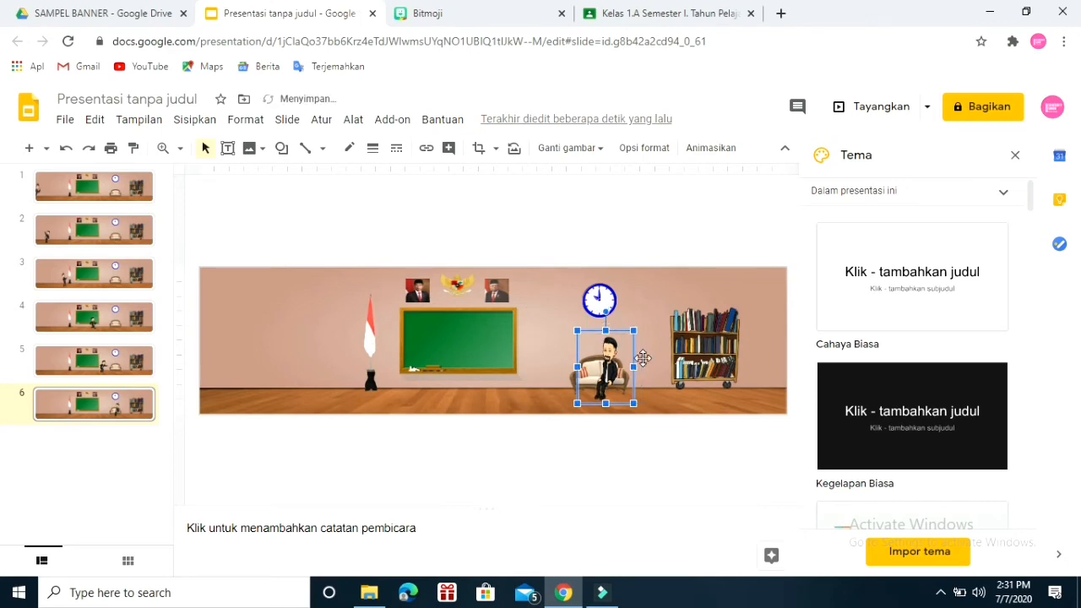
{"action": "left_click_drag", "start_coordinate": [633, 365], "coordinate": [610, 367]}
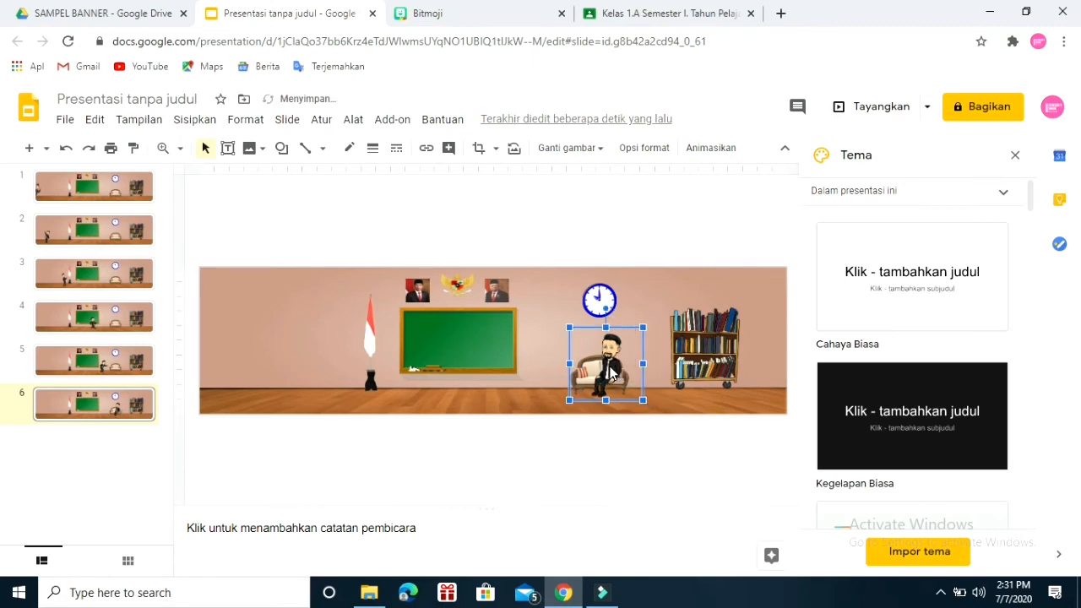
{"action": "left_click", "coordinate": [703, 406]}
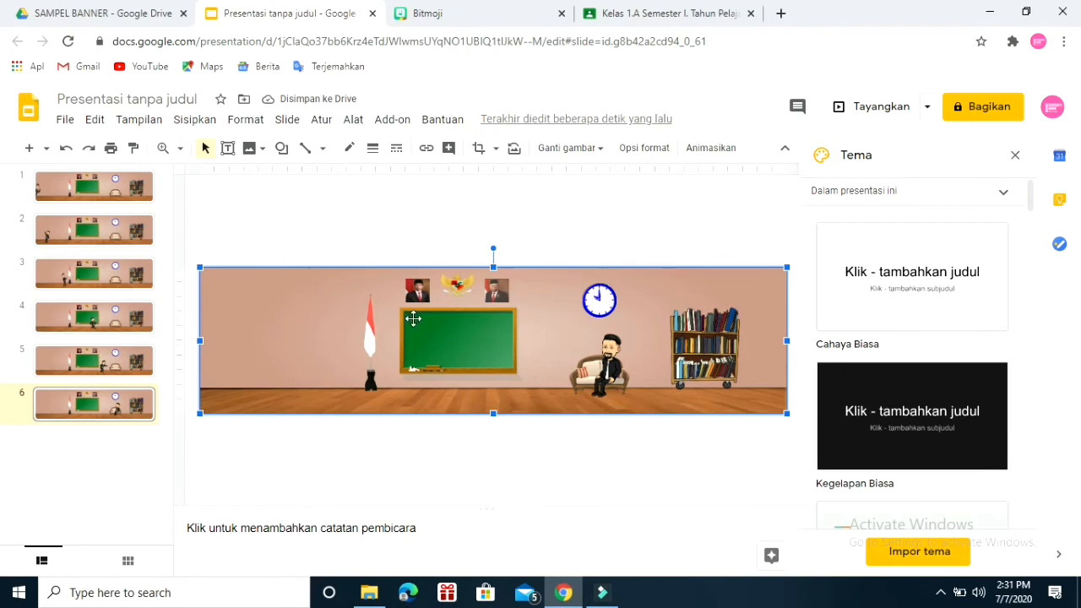
Step: Set up a Creator Studio GIF export with an output width of 1600 pixels and a slide interval of 03
{"action": "left_click", "coordinate": [383, 124]}
{"action": "mouse_move", "coordinate": [470, 195]}
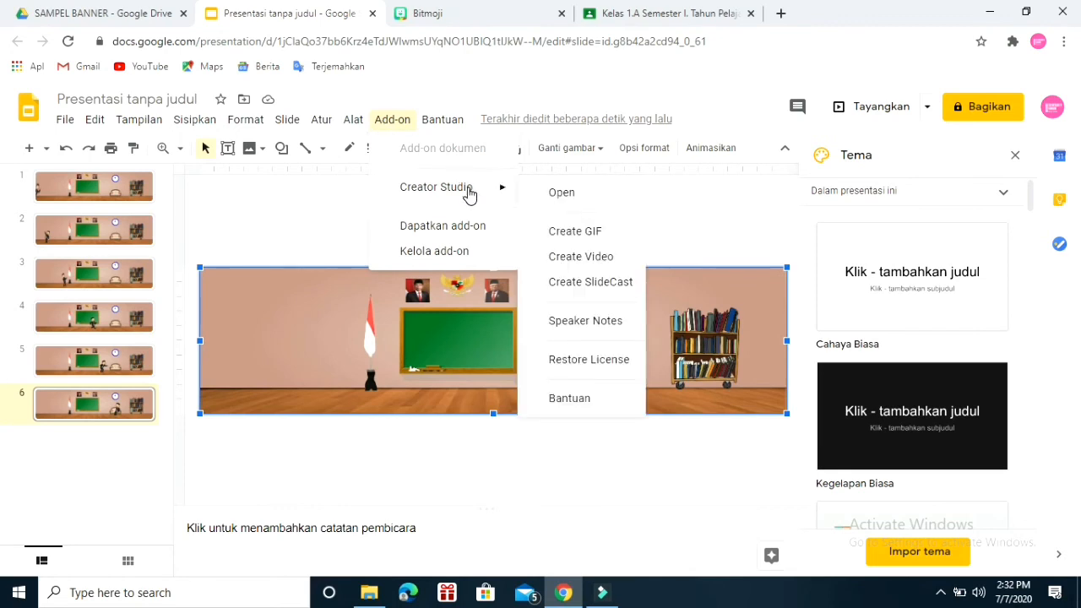
{"action": "left_click", "coordinate": [593, 239]}
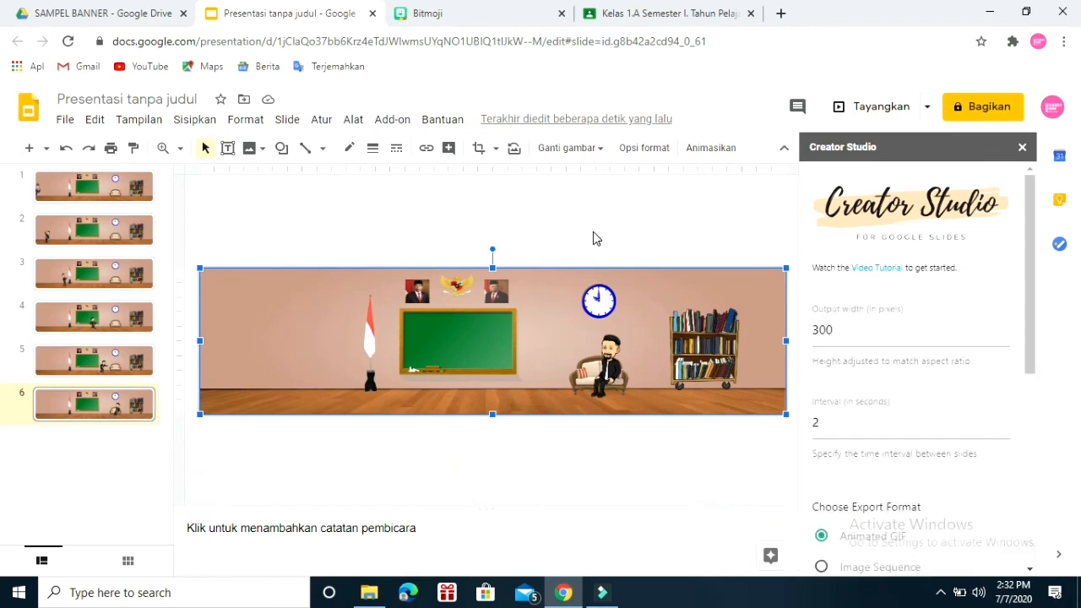
{"action": "left_click", "coordinate": [844, 329]}
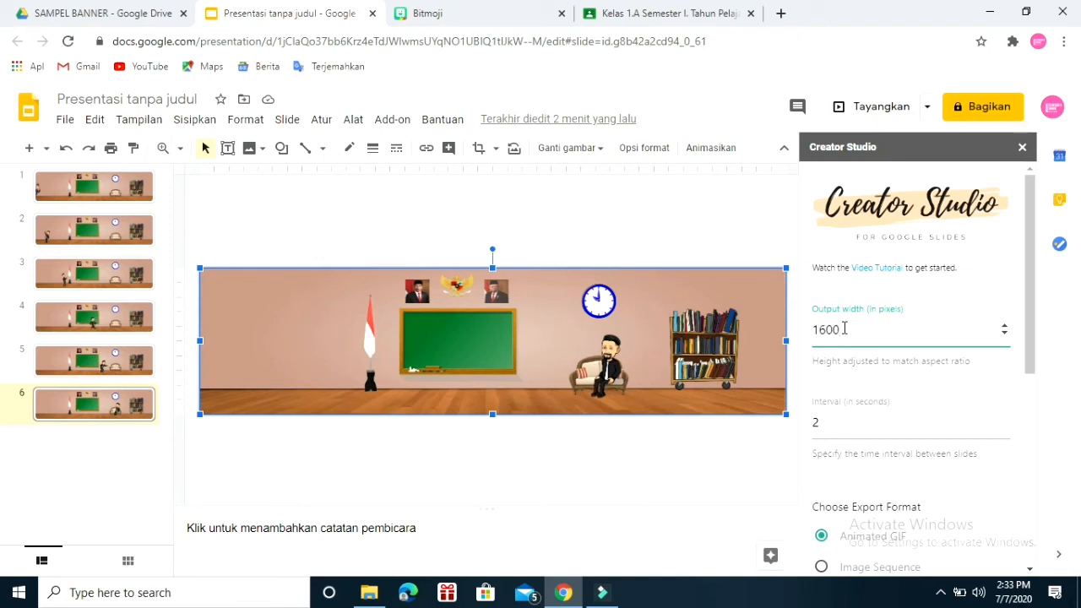
{"action": "left_click", "coordinate": [822, 432]}
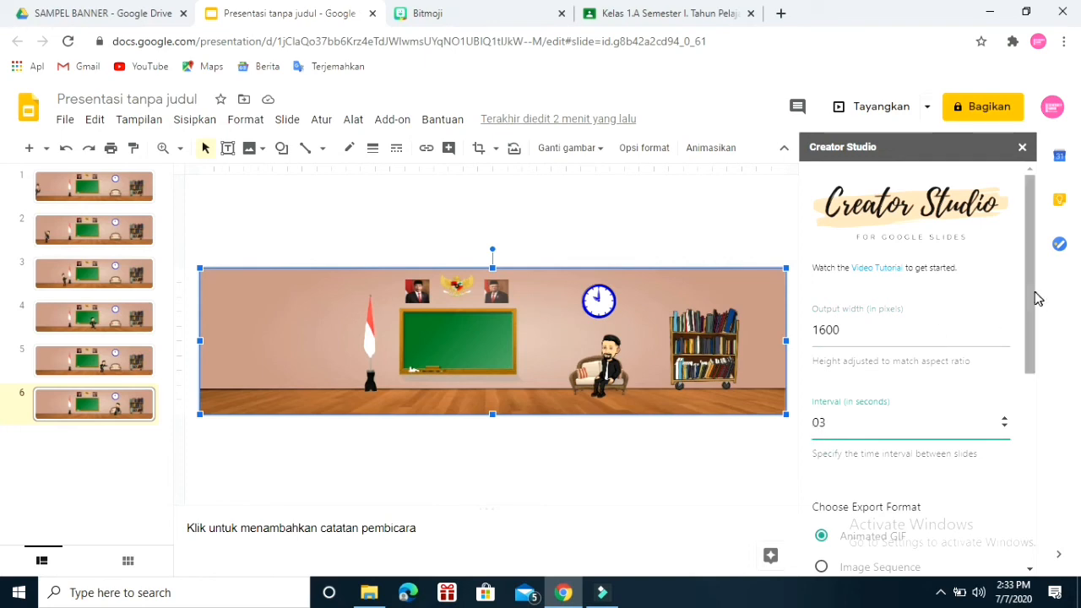
{"action": "left_click_drag", "start_coordinate": [1034, 324], "coordinate": [1038, 406]}
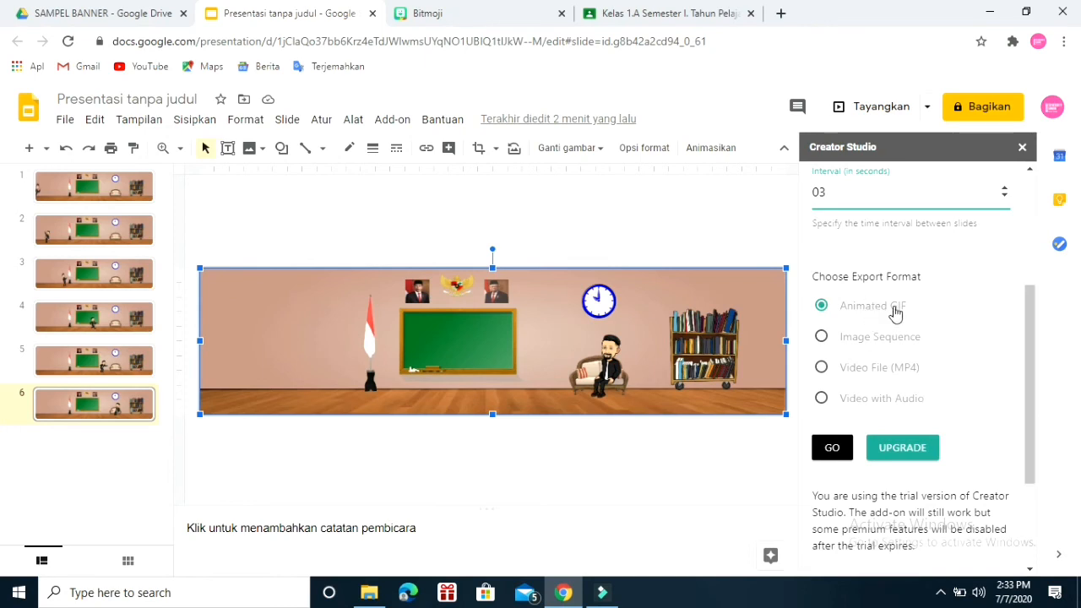
Step: Generate and download the slides as an animated GIF, and open the file to check its playback
{"action": "left_click", "coordinate": [833, 448]}
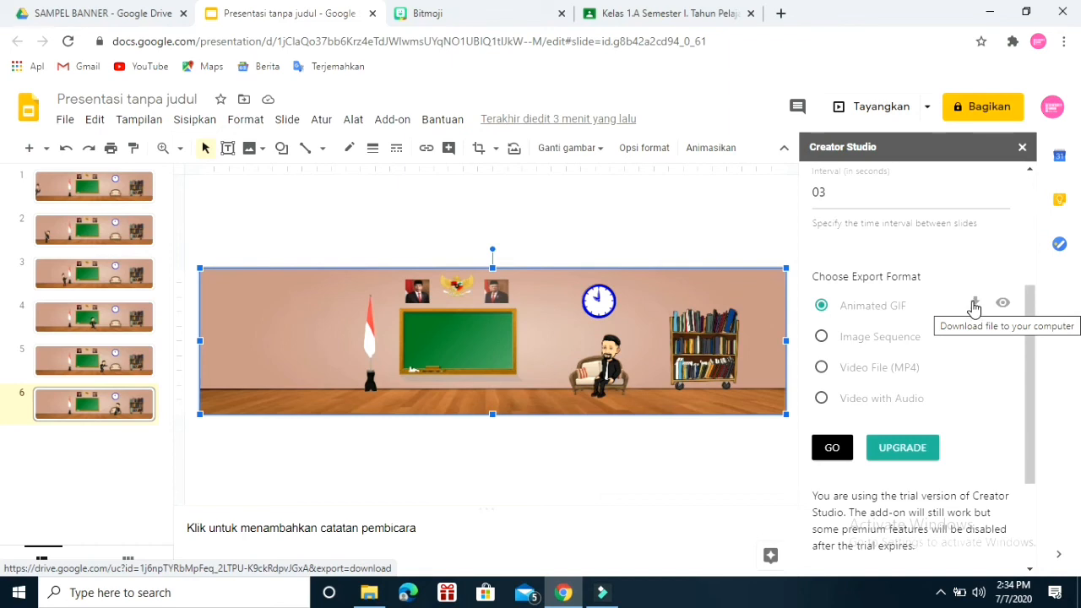
{"action": "left_click", "coordinate": [974, 304]}
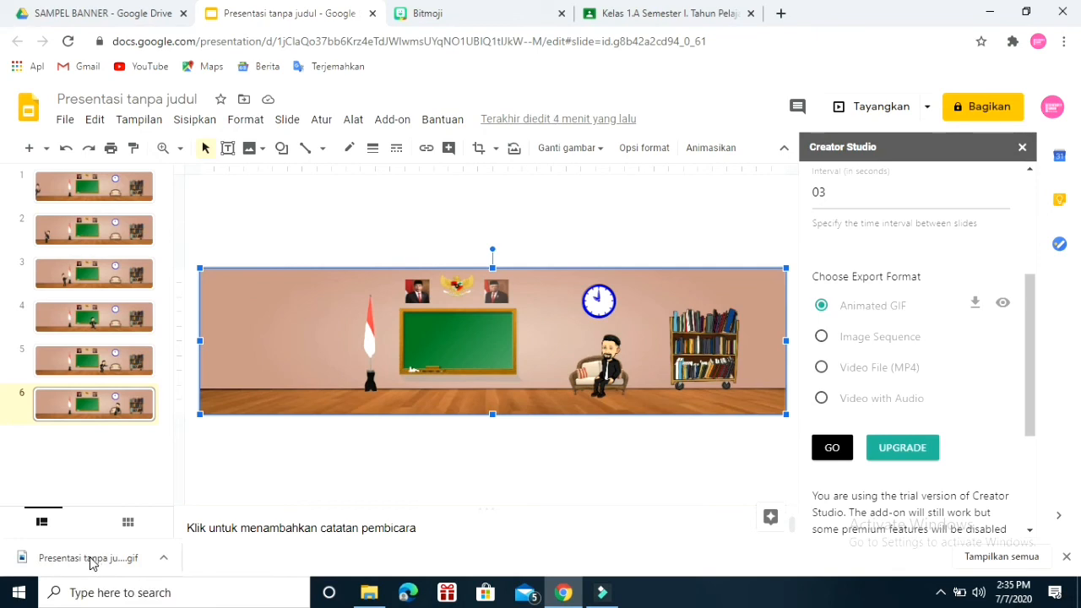
{"action": "left_click", "coordinate": [92, 564]}
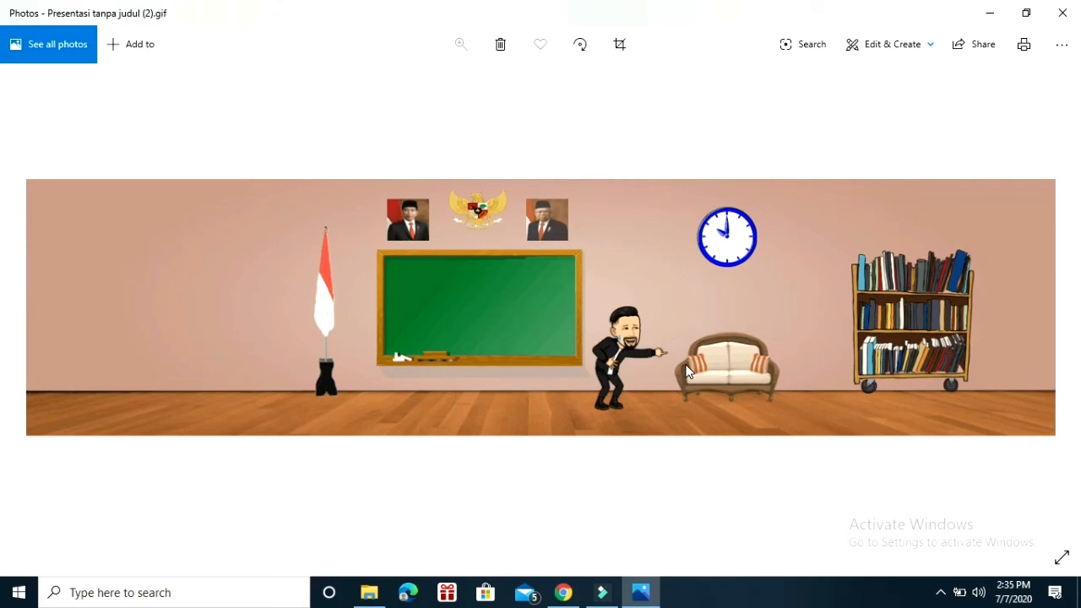
{"action": "left_click", "coordinate": [1063, 17]}
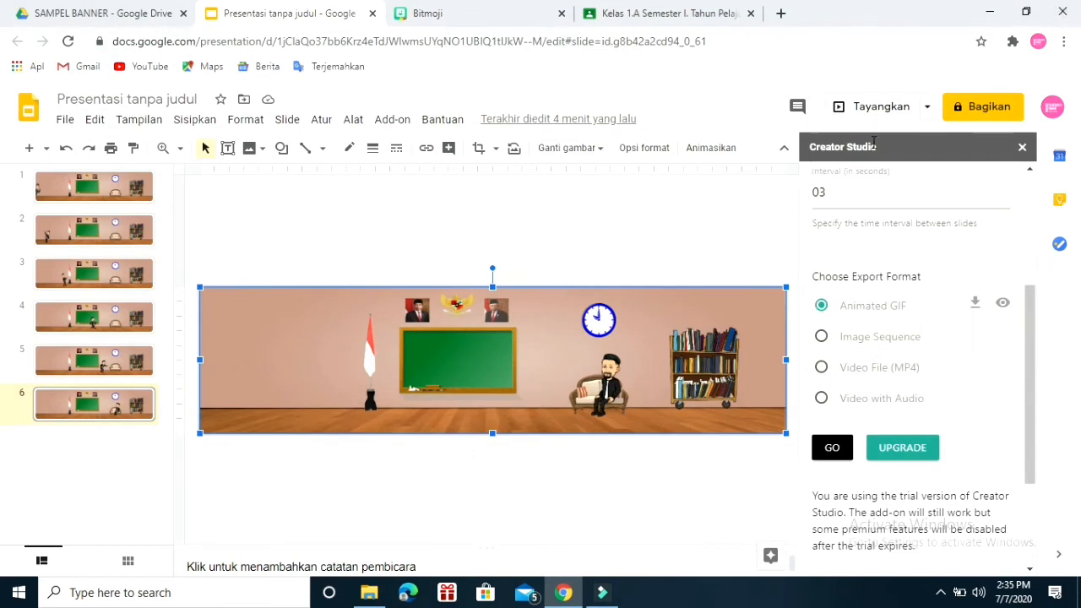
Step: Close the presentation, switch to Google Classroom, and open the class Kelas 1.B
{"action": "left_click", "coordinate": [372, 13]}
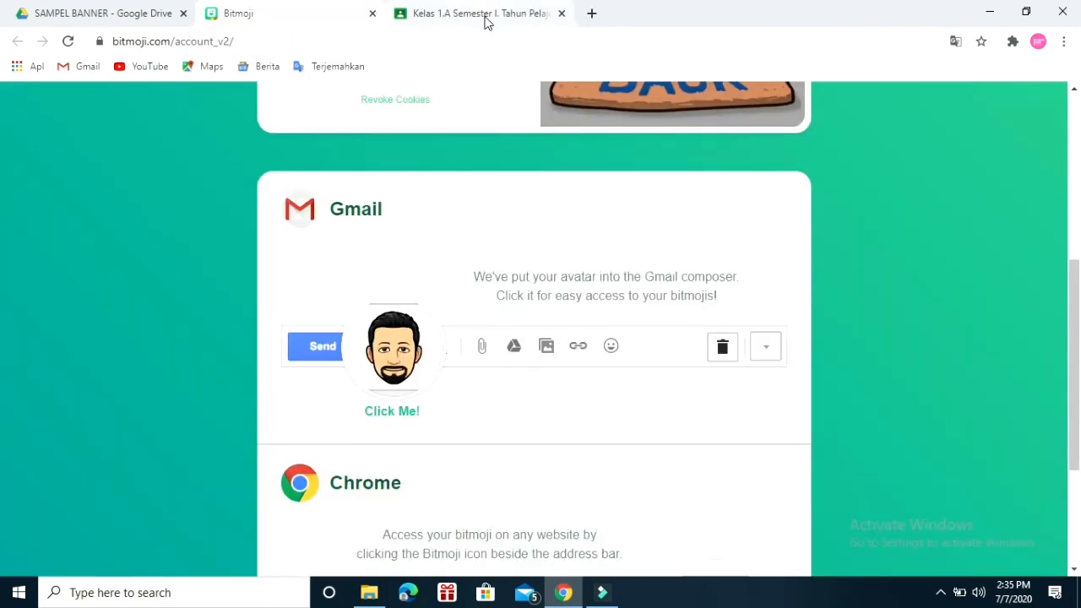
{"action": "left_click", "coordinate": [486, 20]}
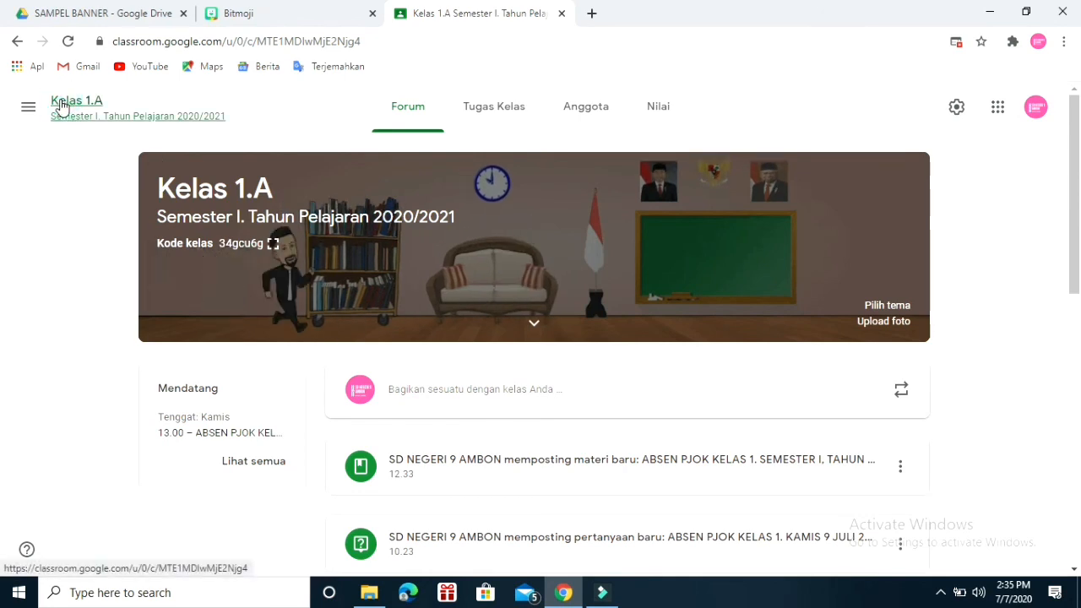
{"action": "left_click", "coordinate": [29, 110]}
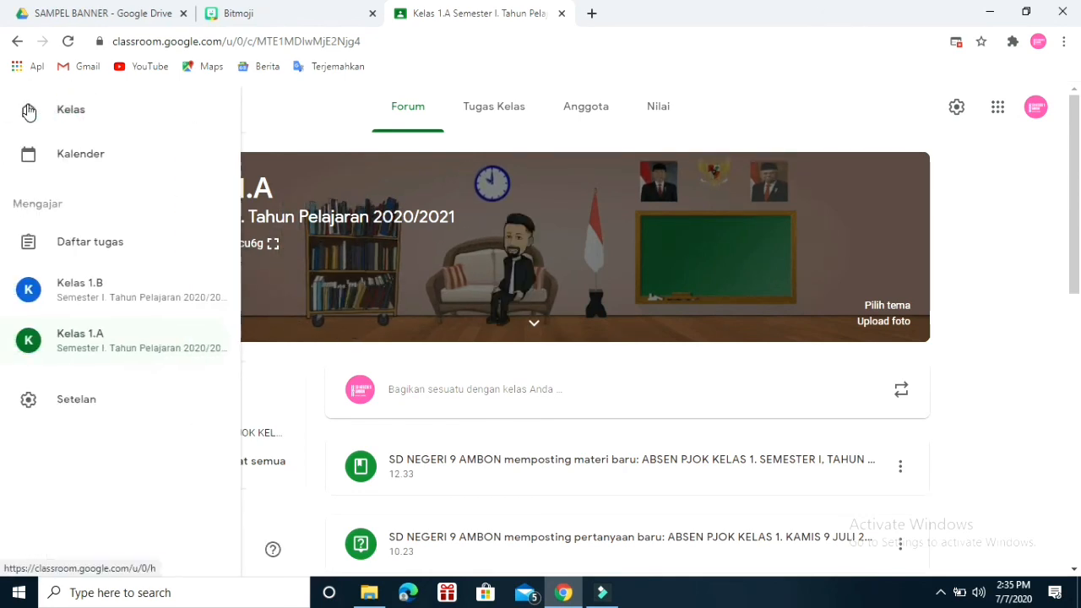
{"action": "left_click", "coordinate": [74, 117]}
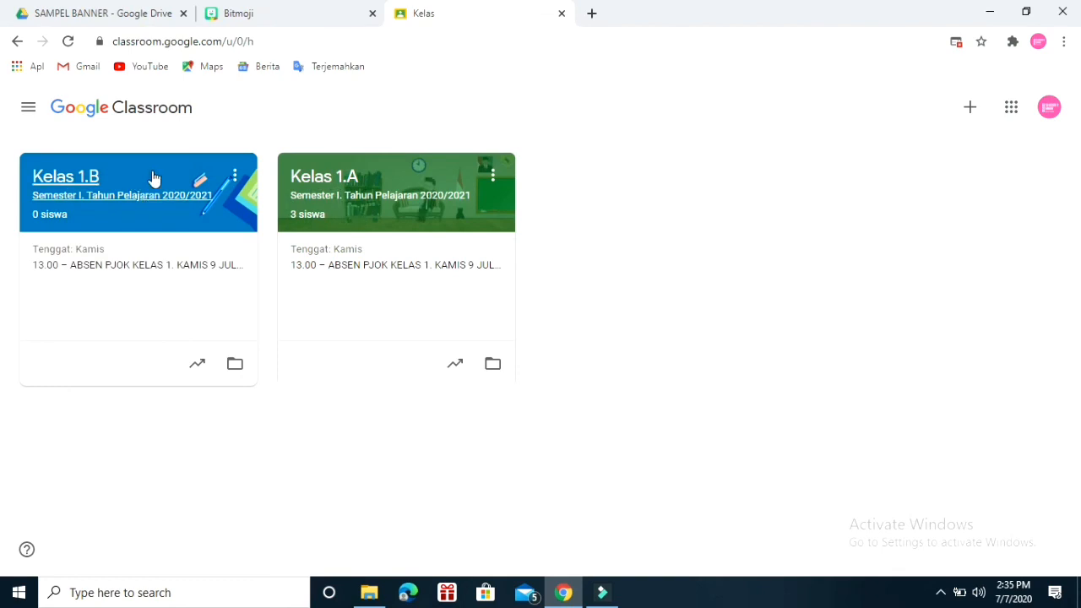
{"action": "left_click", "coordinate": [133, 175]}
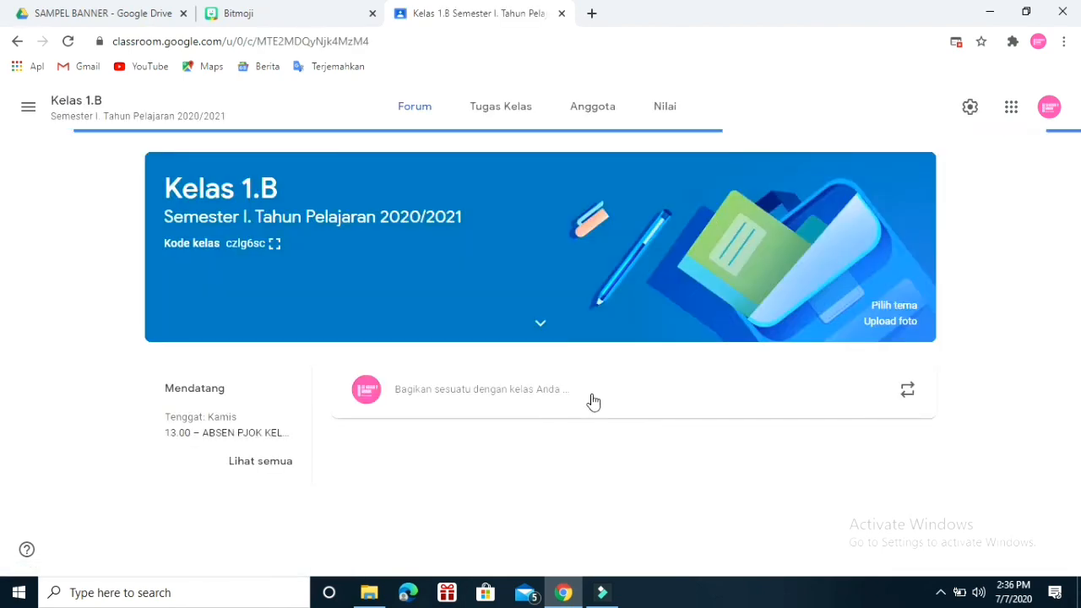
Step: Upload the GIF "Presentasi tanpa judul (2)" from the Downloads folder as the class header photo
{"action": "left_click", "coordinate": [882, 321]}
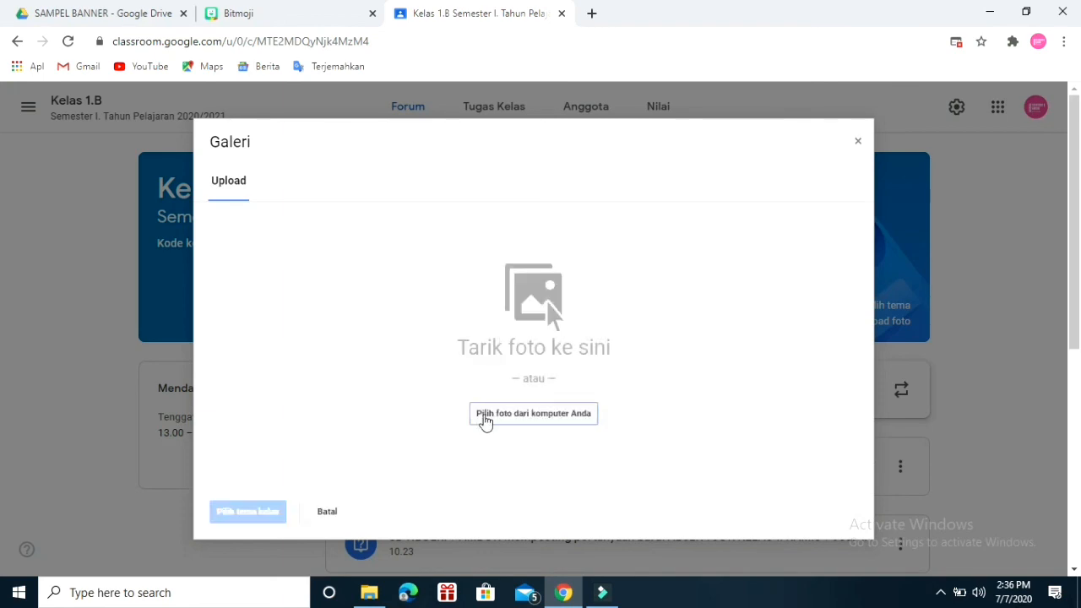
{"action": "left_click", "coordinate": [540, 427]}
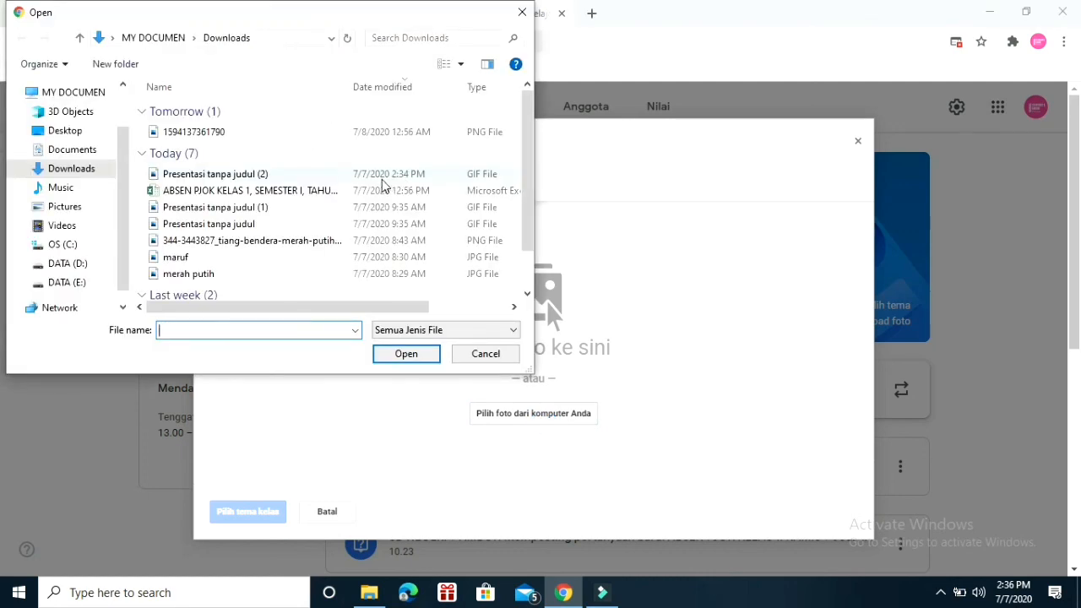
{"action": "left_click", "coordinate": [368, 181]}
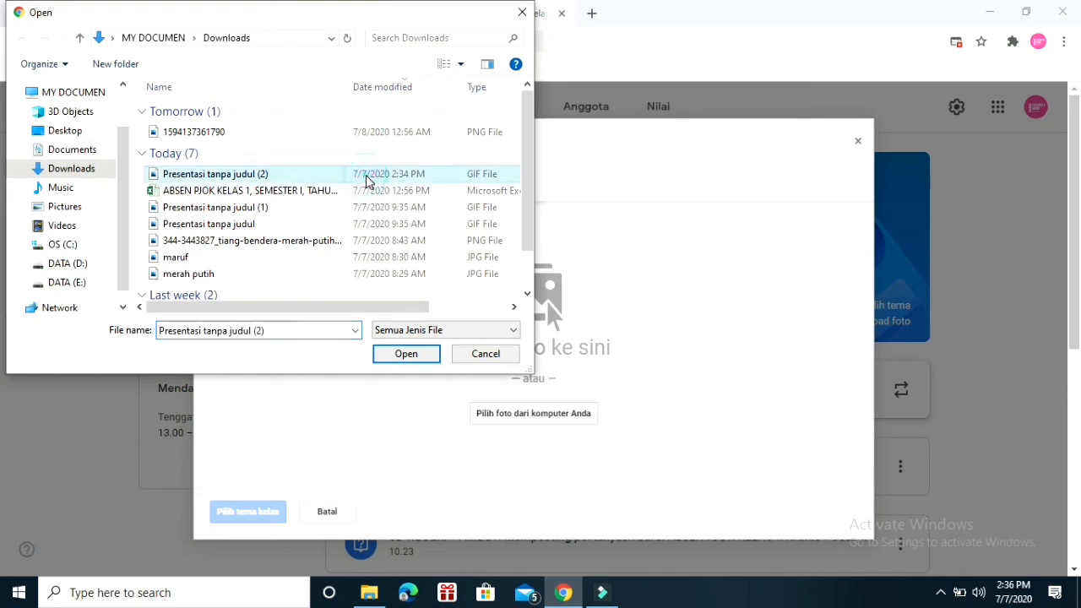
{"action": "left_click", "coordinate": [407, 354]}
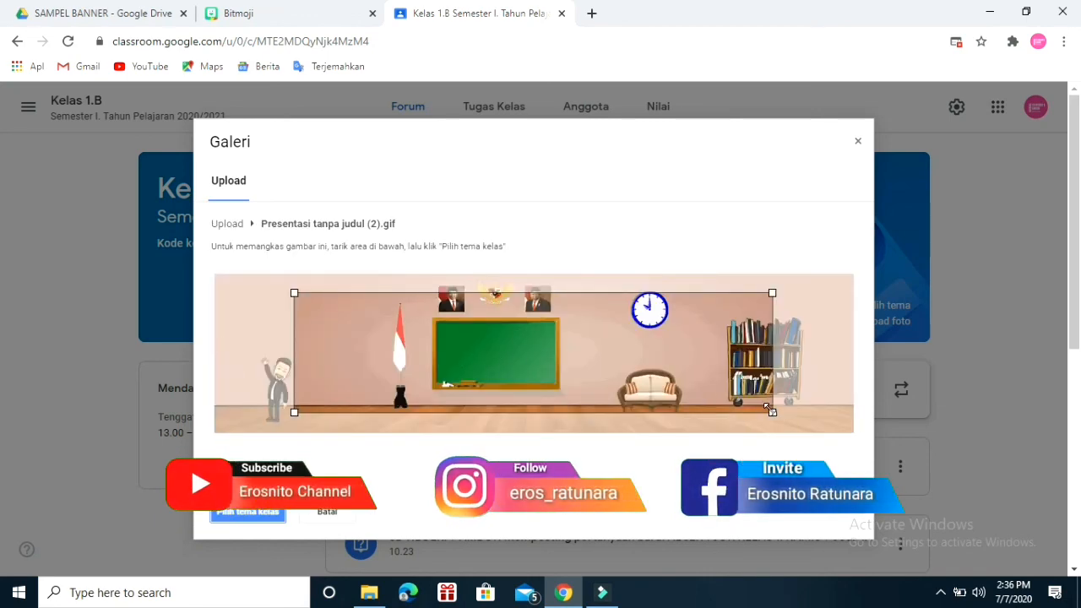
Step: Expand the crop area to cover the whole classroom banner image and apply it as the class theme
{"action": "left_click_drag", "start_coordinate": [769, 411], "coordinate": [853, 432]}
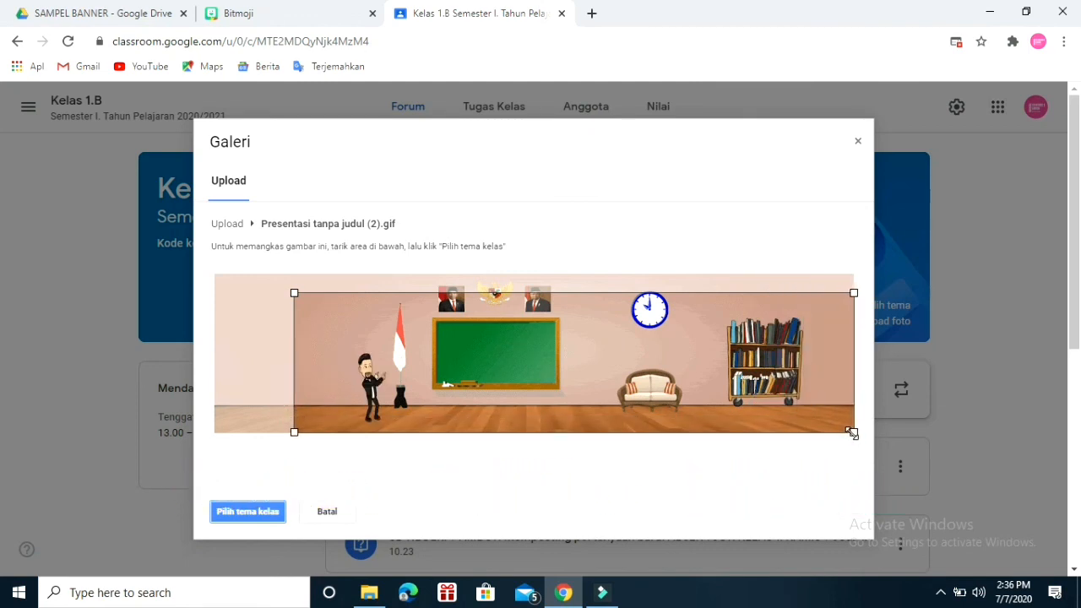
{"action": "left_click_drag", "start_coordinate": [292, 431], "coordinate": [190, 297]}
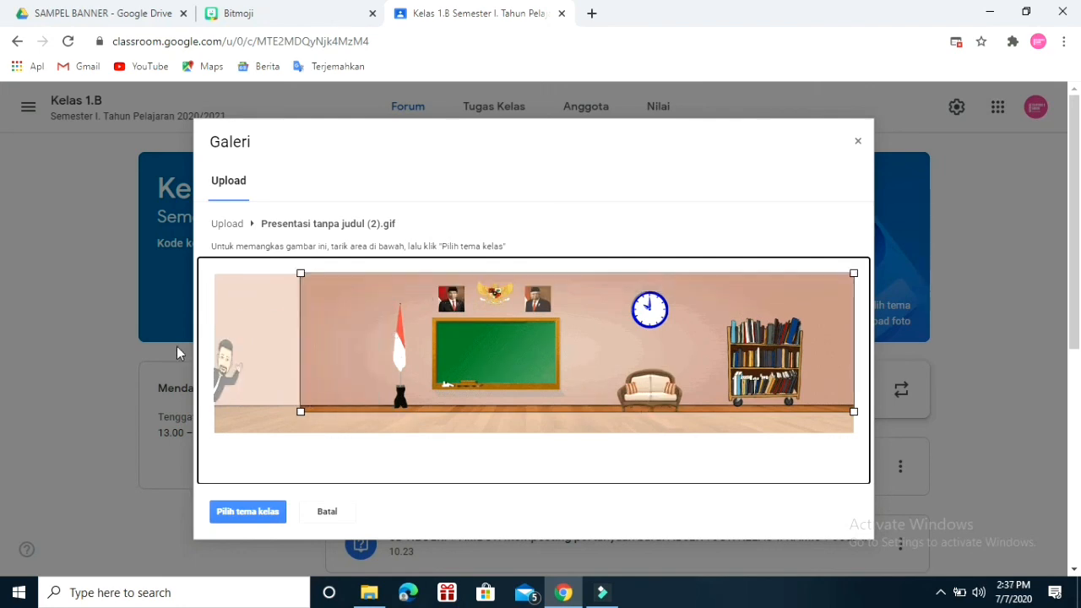
{"action": "left_click_drag", "start_coordinate": [541, 347], "coordinate": [456, 343]}
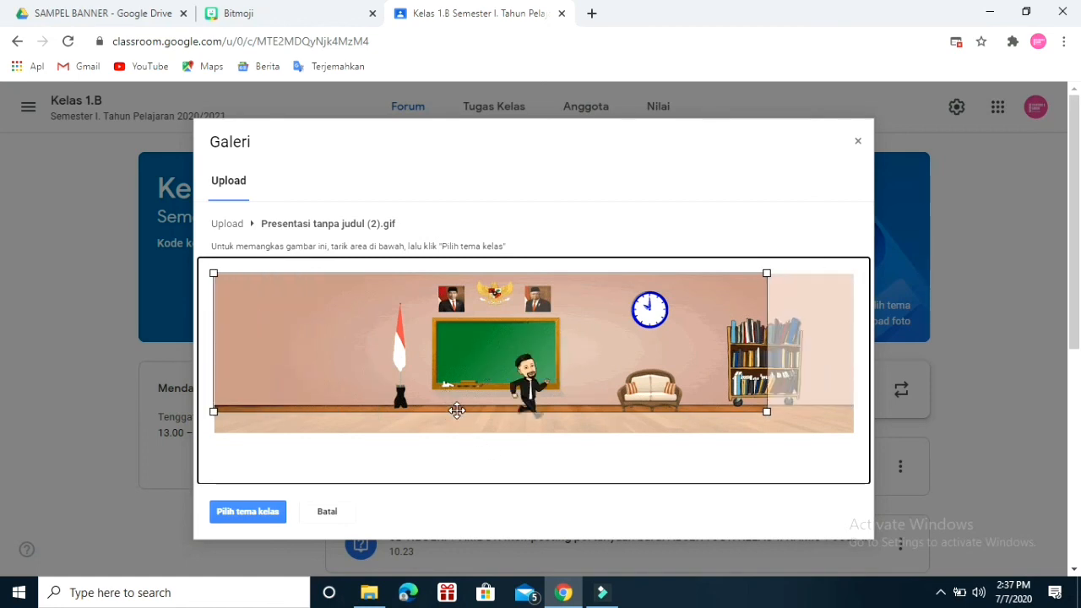
{"action": "left_click_drag", "start_coordinate": [769, 412], "coordinate": [861, 441]}
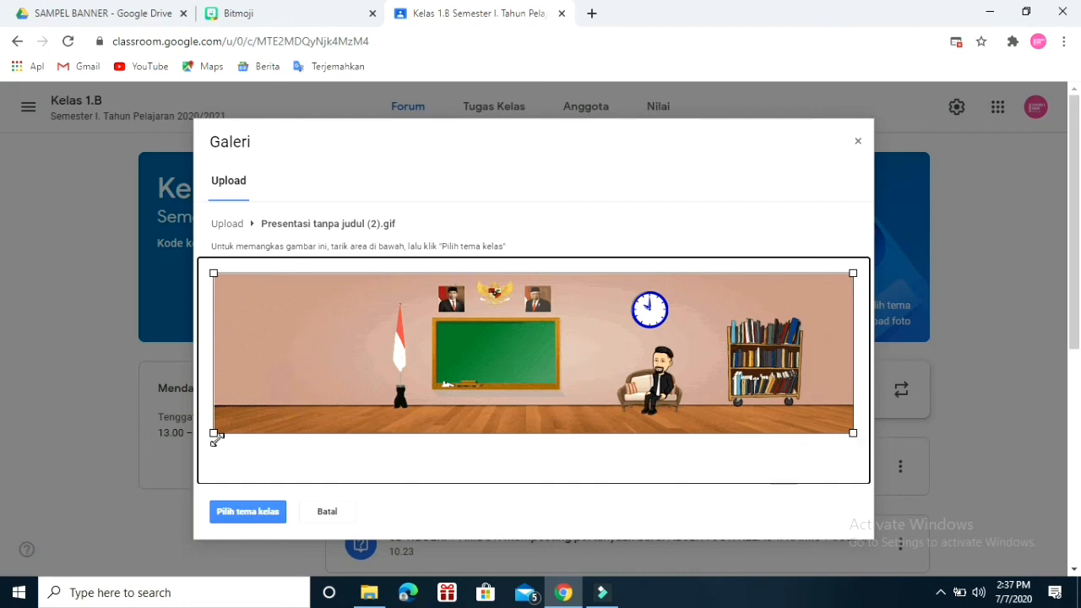
{"action": "left_click_drag", "start_coordinate": [213, 431], "coordinate": [215, 431]}
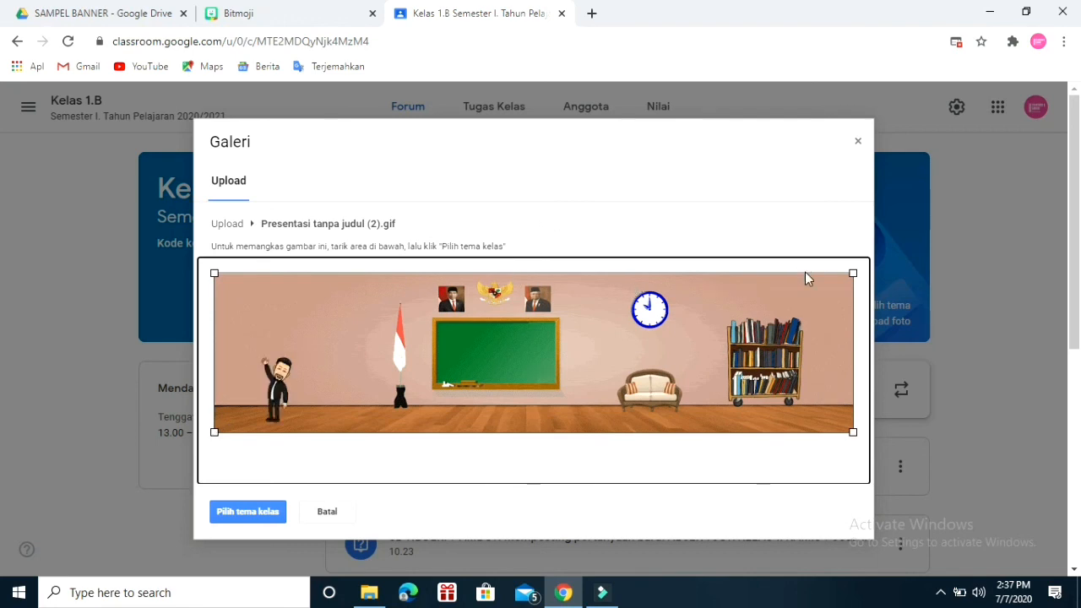
{"action": "left_click_drag", "start_coordinate": [852, 272], "coordinate": [858, 273]}
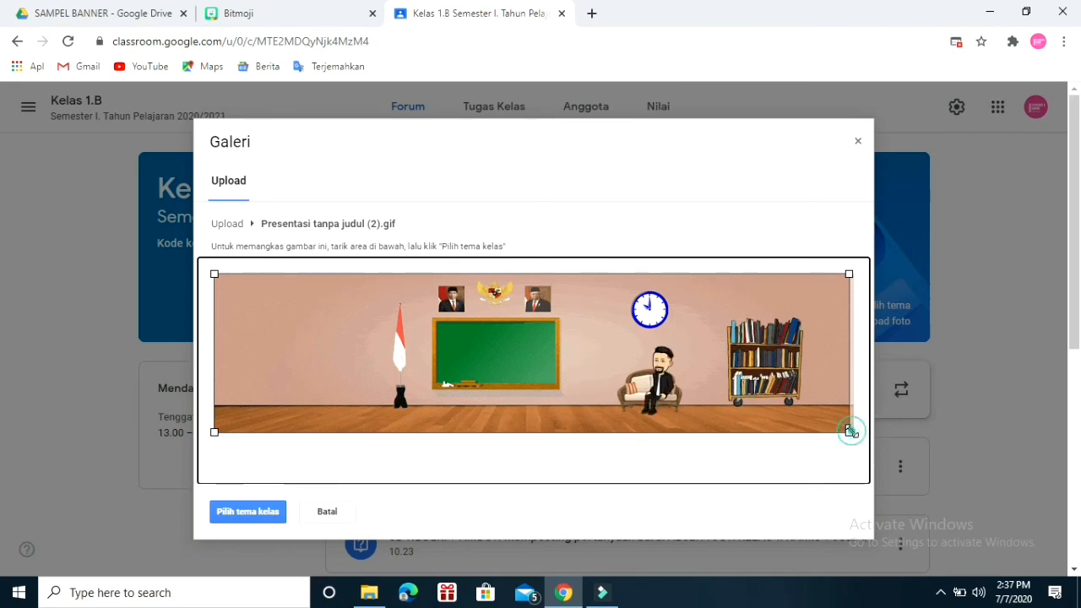
{"action": "left_click_drag", "start_coordinate": [851, 432], "coordinate": [854, 432]}
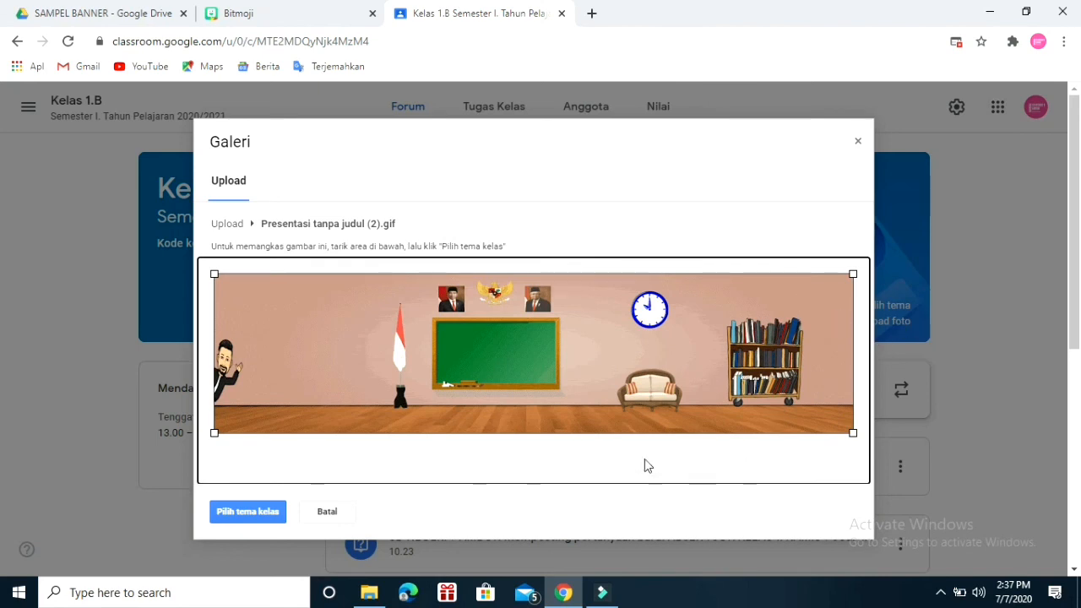
{"action": "left_click", "coordinate": [243, 515]}
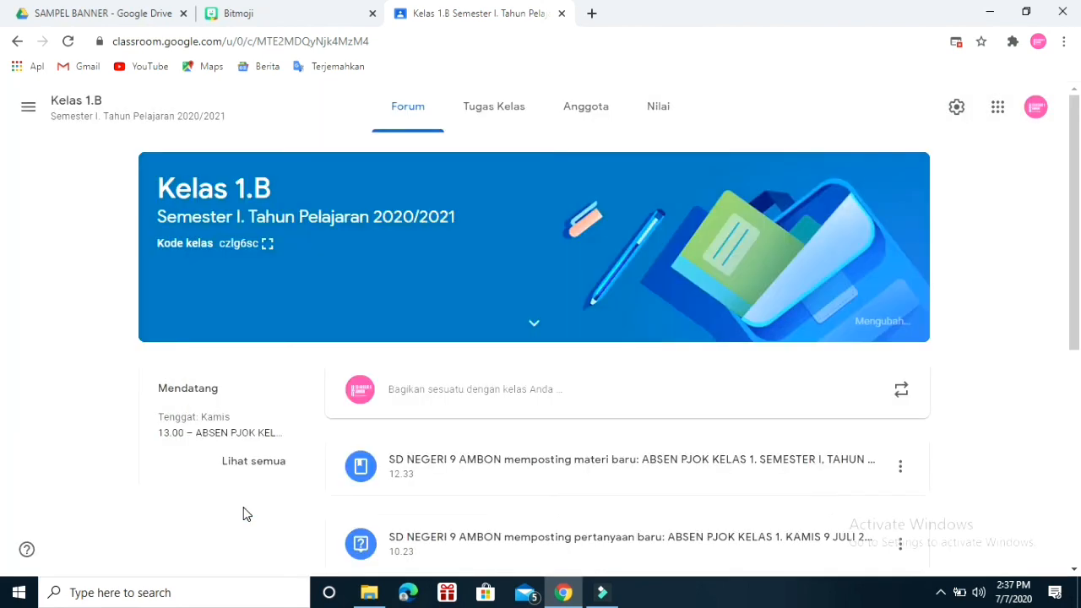